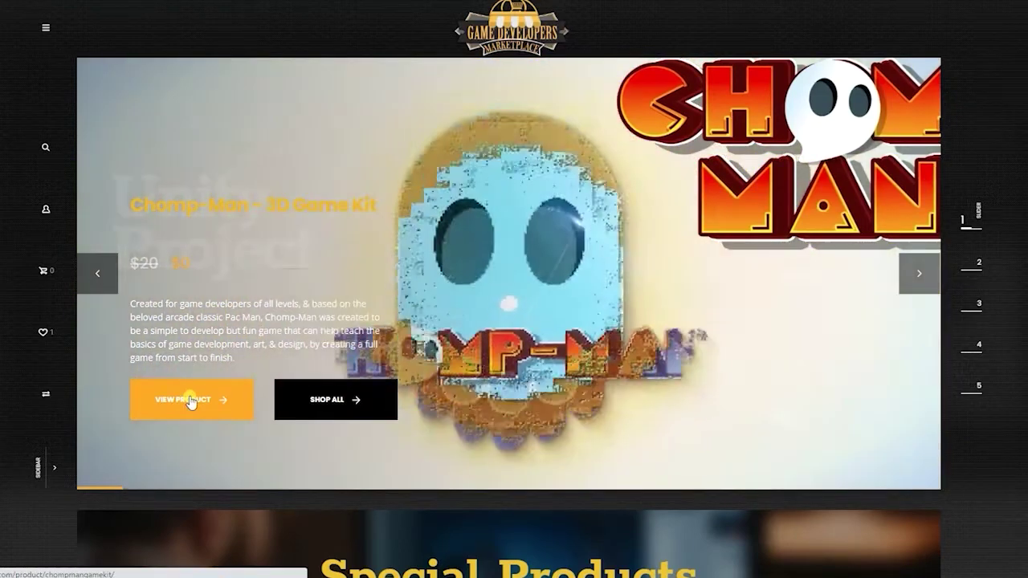
- View the Chomp-Man 3D Game Kit product page from the marketplace home banner
{"action": "left_click", "coordinate": [191, 400]}
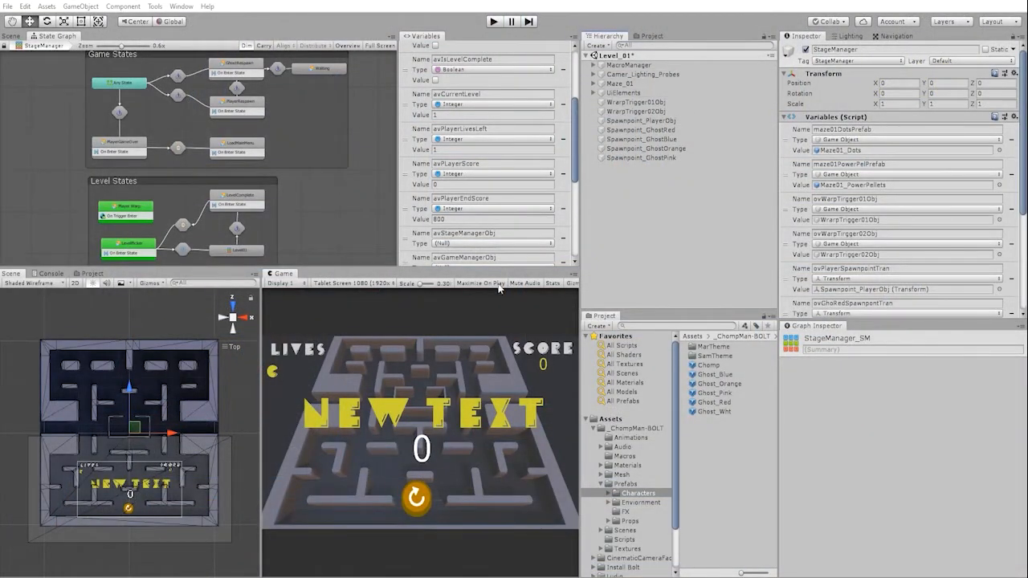
{"action": "scroll", "coordinate": [74, 490], "scroll_direction": "up", "scroll_amount": 2}
{"action": "scroll", "coordinate": [80, 449], "scroll_direction": "up", "scroll_amount": 2}
{"action": "scroll", "coordinate": [96, 425], "scroll_direction": "up", "scroll_amount": 2}
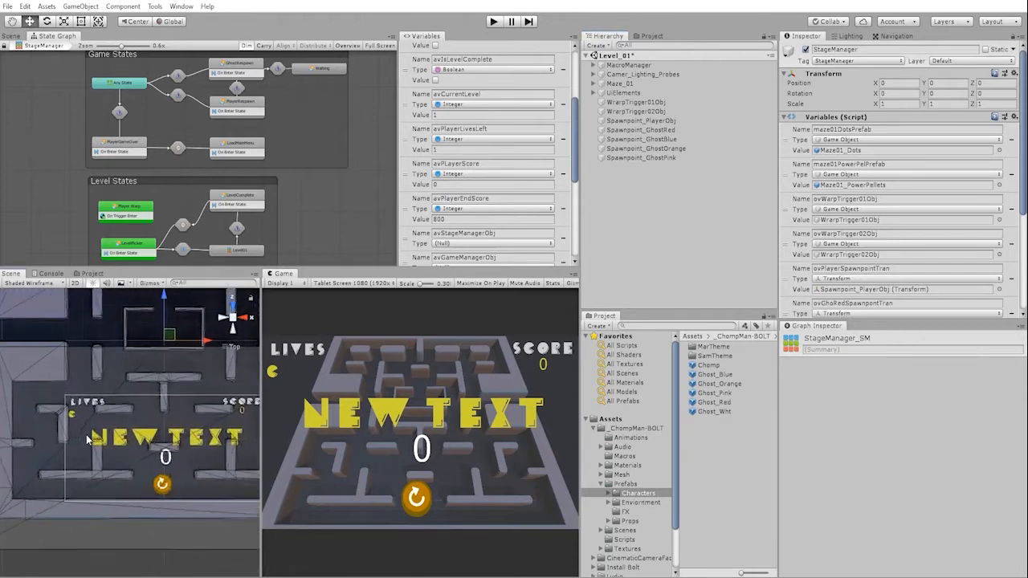
{"action": "scroll", "coordinate": [52, 413], "scroll_direction": "up", "scroll_amount": 2}
- Duplicate the LivesObj icon twice to check how copies line up in the livesLayout row
{"action": "left_click", "coordinate": [51, 410]}
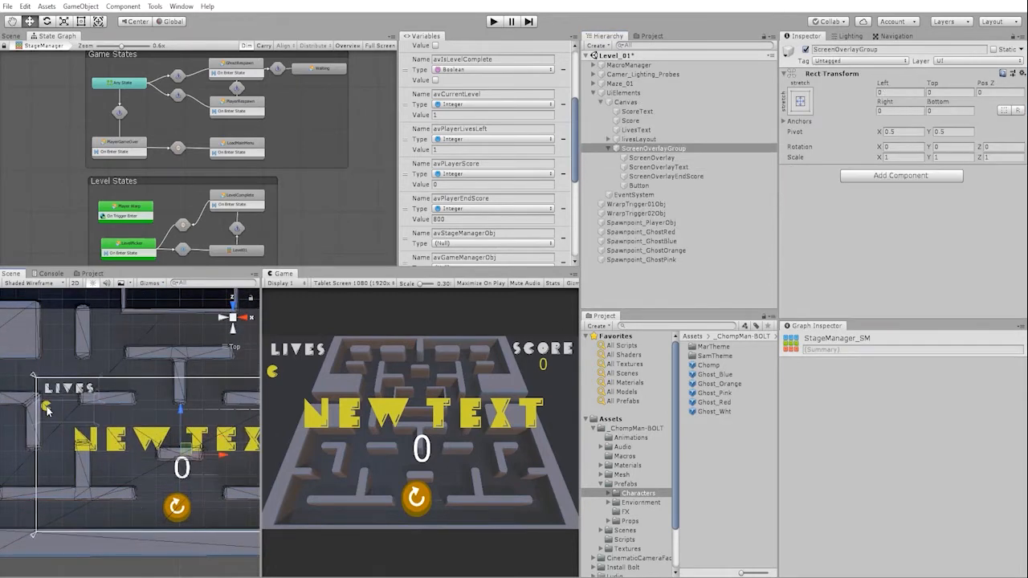
{"action": "left_click", "coordinate": [48, 411]}
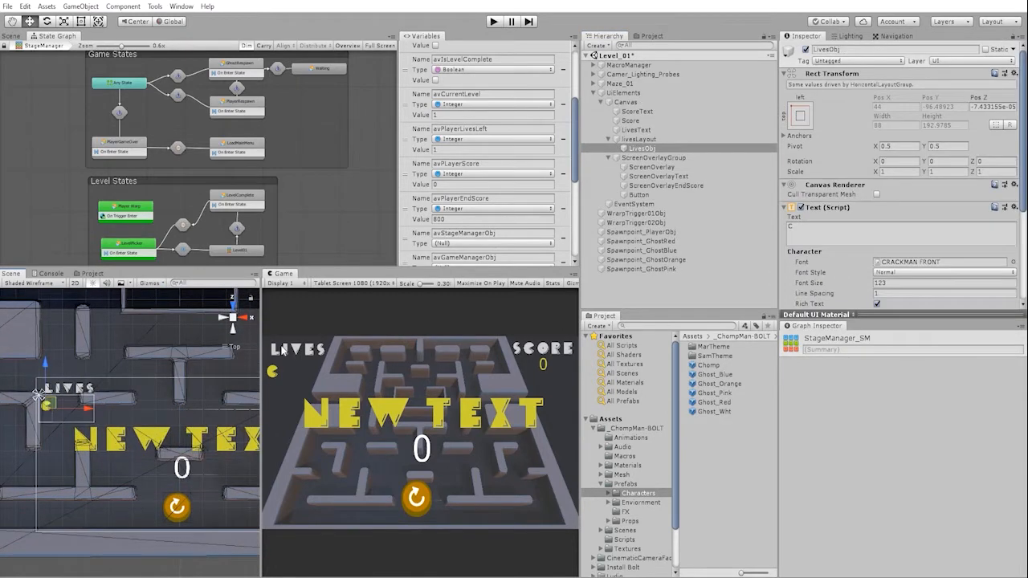
{"action": "left_click", "coordinate": [638, 138]}
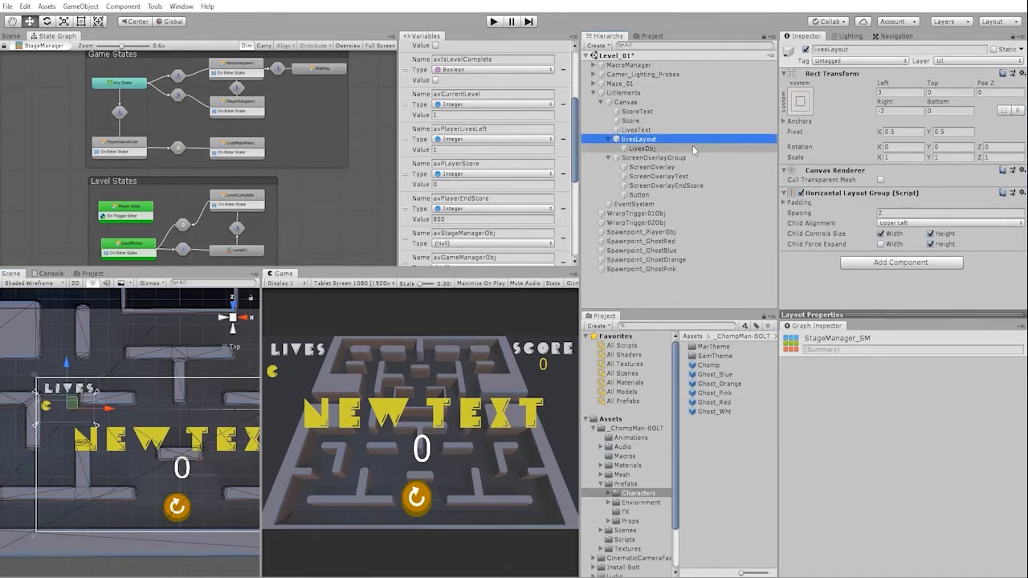
{"action": "left_click", "coordinate": [692, 150]}
{"action": "key", "text": "ctrl+d"}
{"action": "key", "text": "ctrl+d"}
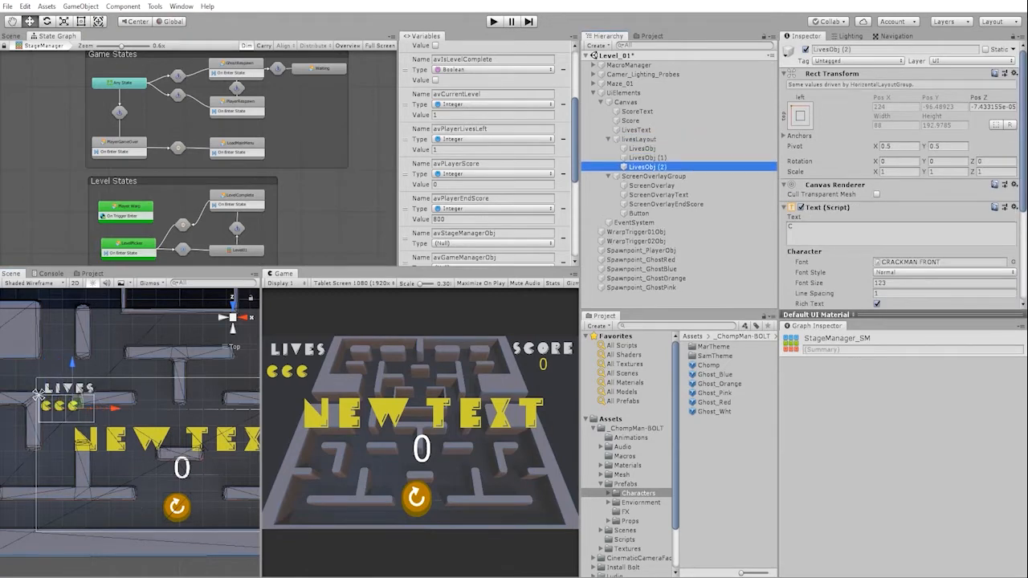
{"action": "key", "text": "ctrl+d"}
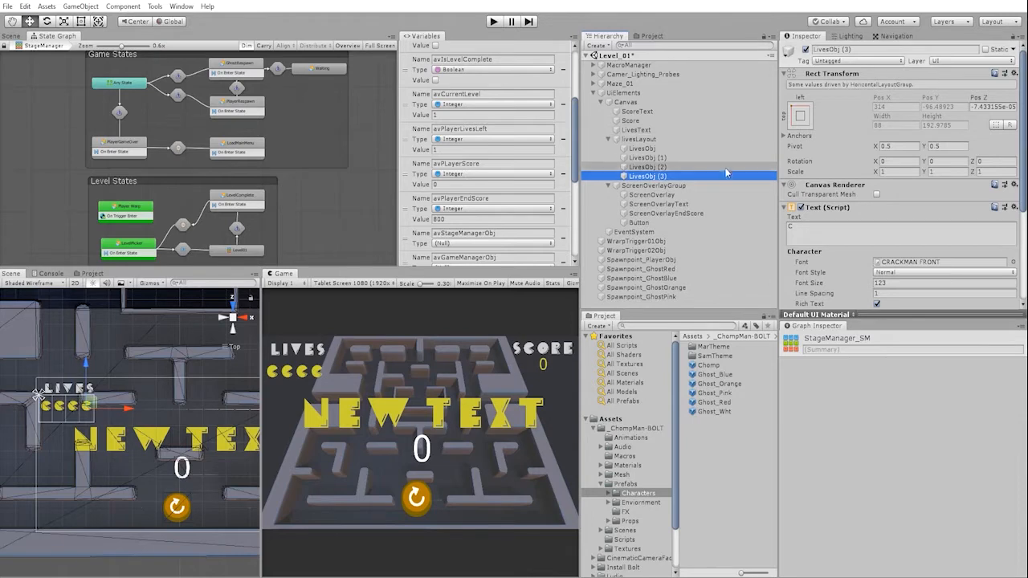
- Delete the extra icon copies, leaving one life icon, and go to the Prefabs folder
{"action": "key", "text": "Delete"}
{"action": "left_click", "coordinate": [647, 158]}
{"action": "key", "text": "Delete"}
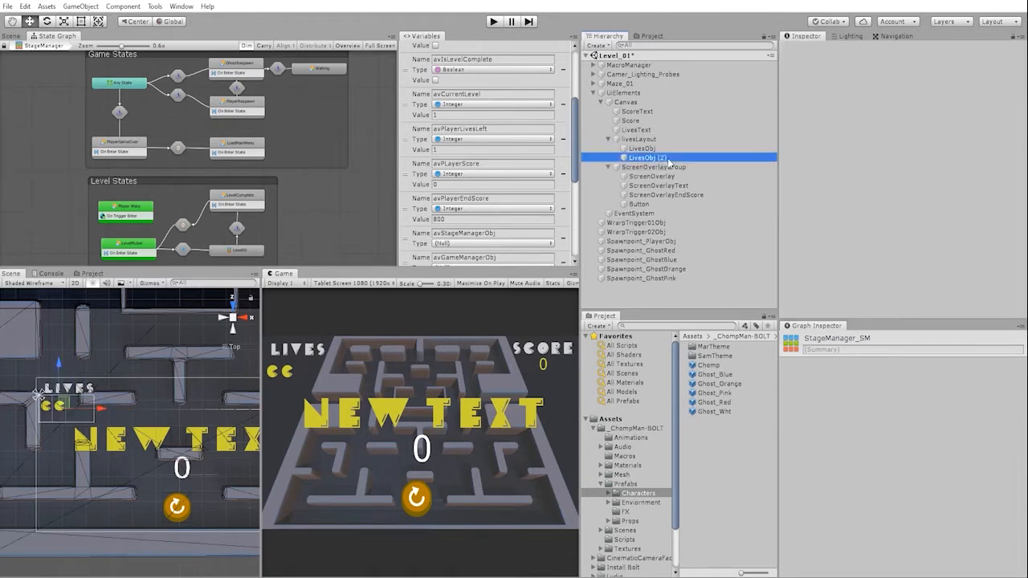
{"action": "left_click", "coordinate": [647, 157]}
{"action": "key", "text": "Delete"}
{"action": "left_click", "coordinate": [624, 484]}
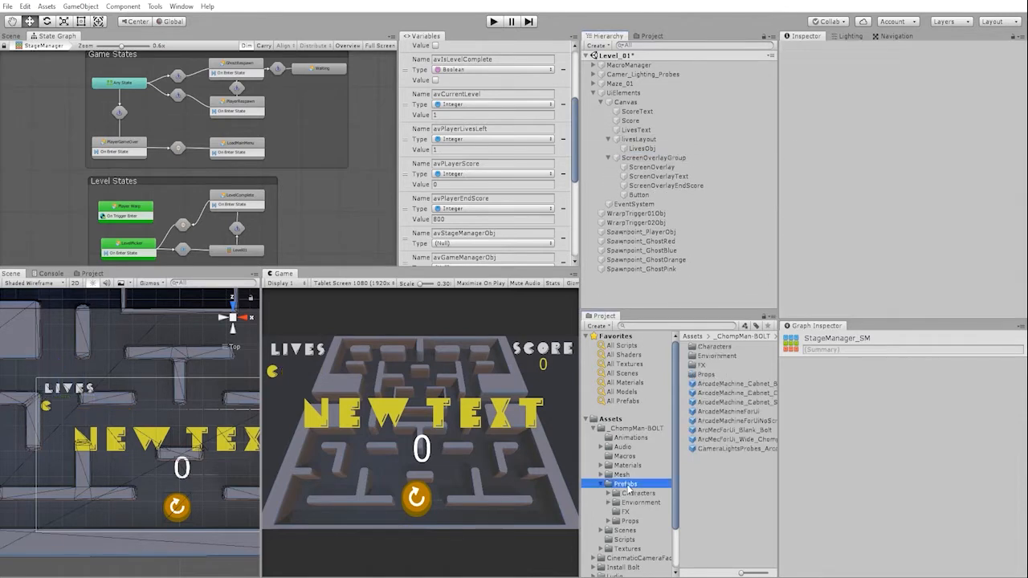
- Turn LivesObj into a prefab asset named LivesUiPrefab in the Prefabs folder
{"action": "left_click", "coordinate": [638, 149]}
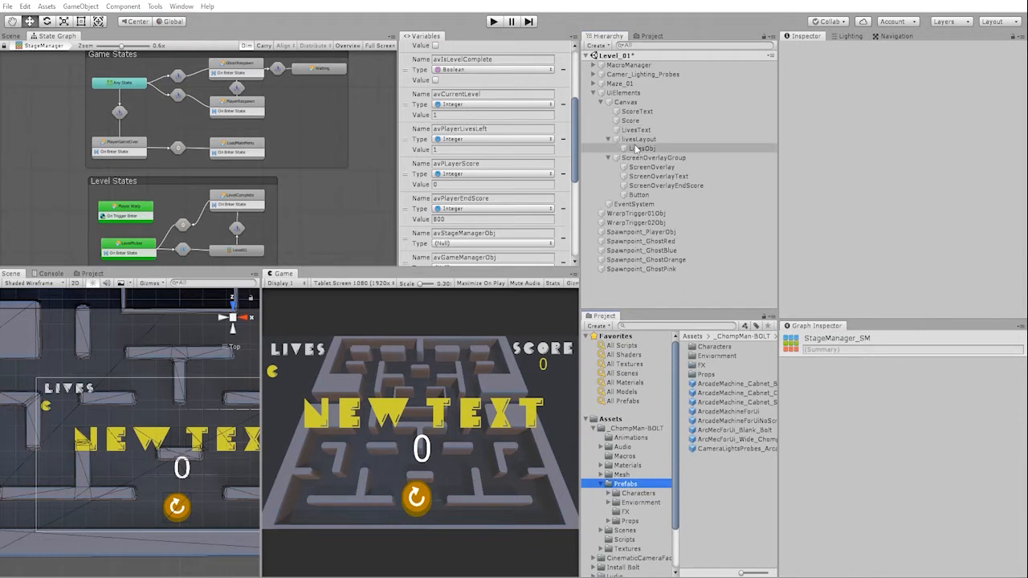
{"action": "mouse_move", "coordinate": [639, 149]}
{"action": "left_mouse_down"}
{"action": "mouse_move", "coordinate": [746, 469]}
{"action": "mouse_move", "coordinate": [735, 481]}
{"action": "left_mouse_up"}
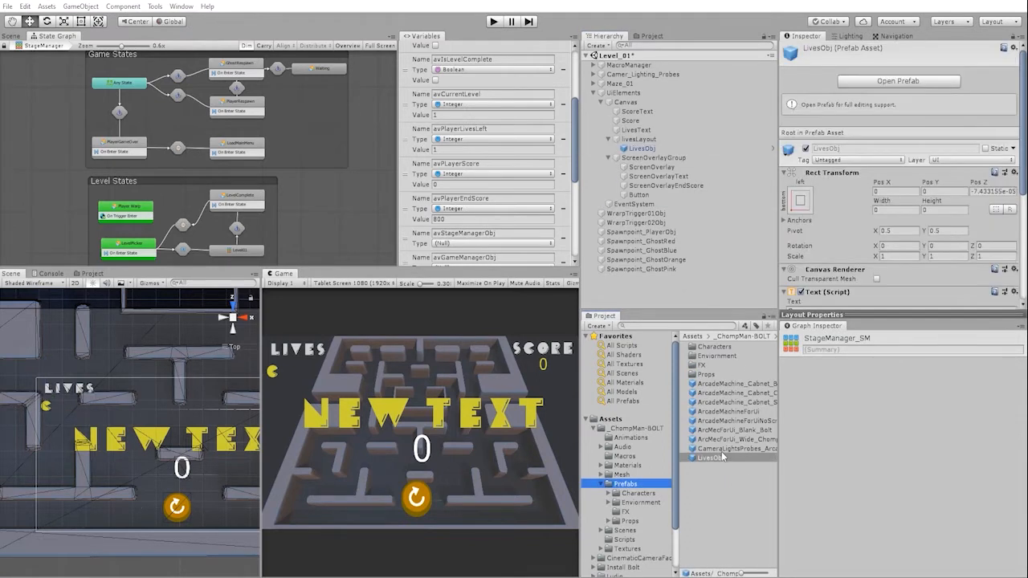
{"action": "key", "text": "Right"}
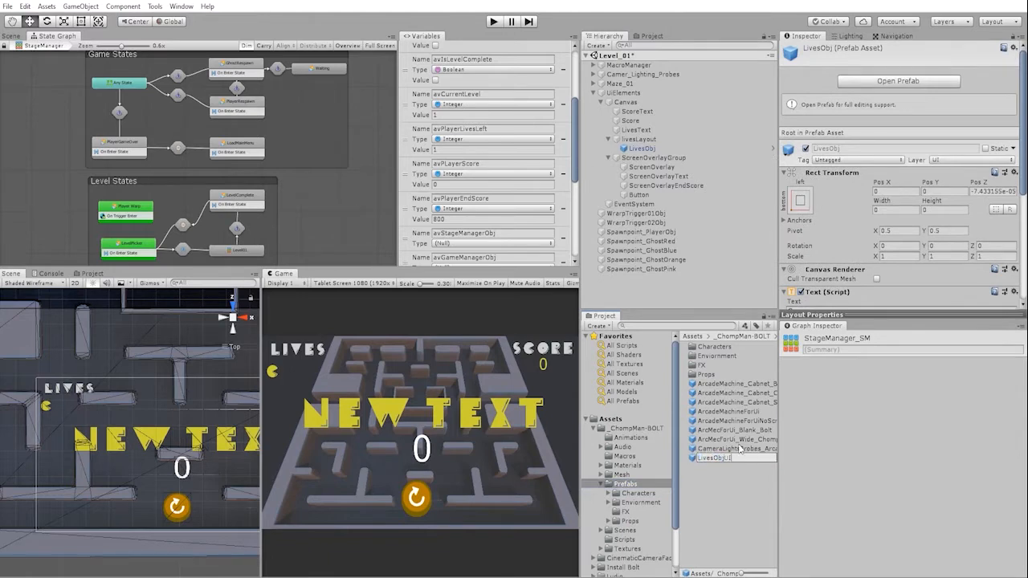
{"action": "type", "text": "Pref"}
{"action": "type", "text": "ab"}
{"action": "key", "text": "Return"}
- Remove the LivesObj icon from the scene so the lives row starts empty
{"action": "left_click", "coordinate": [643, 149]}
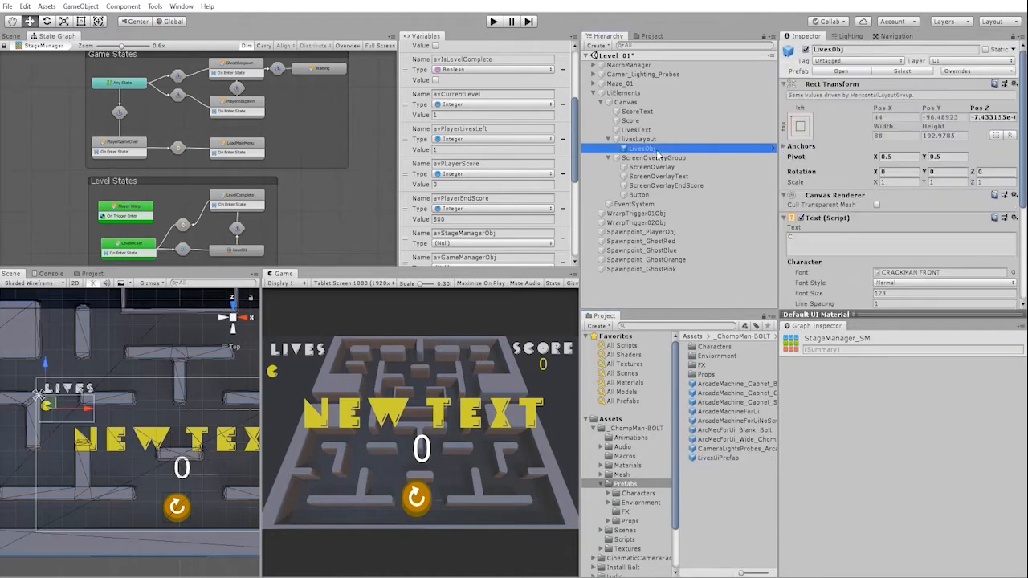
{"action": "key", "text": "Delete"}
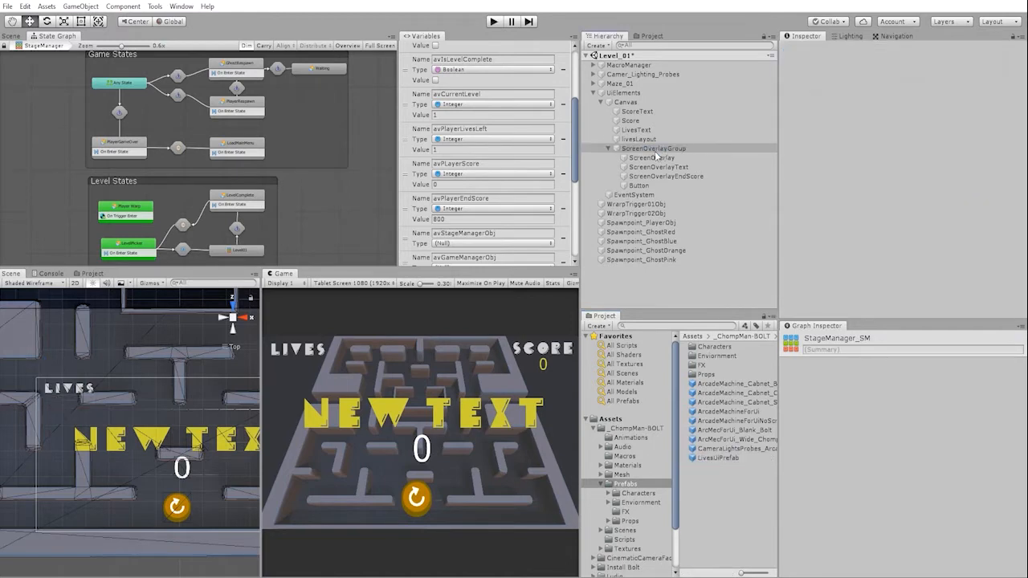
{"action": "left_click", "coordinate": [608, 149]}
{"action": "scroll", "coordinate": [481, 161], "scroll_direction": "down", "scroll_amount": 5}
{"action": "left_click", "coordinate": [513, 259]}
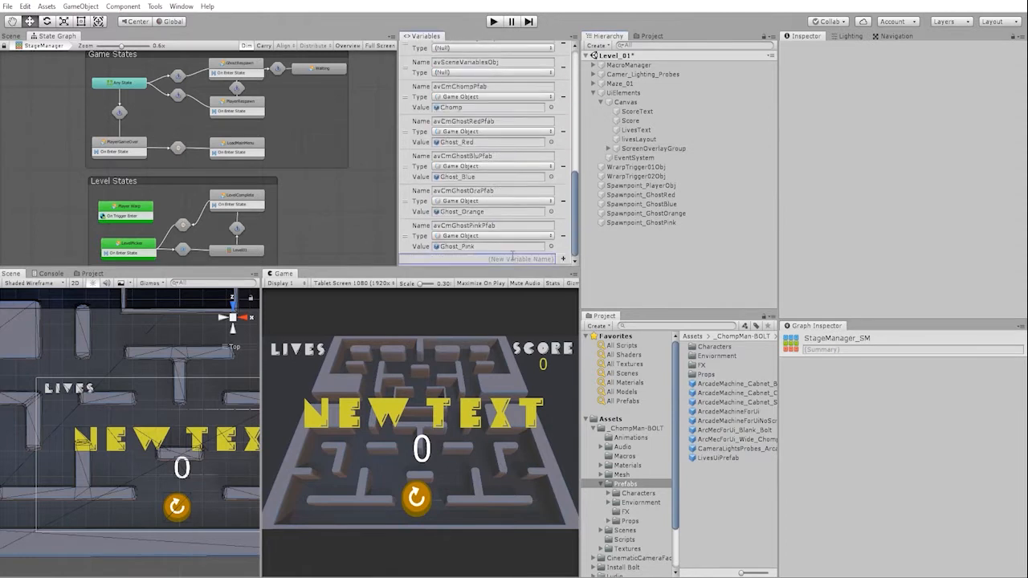
{"action": "type", "text": "svLives"}
{"action": "type", "text": "Layout"}
{"action": "type", "text": "UiObj"}
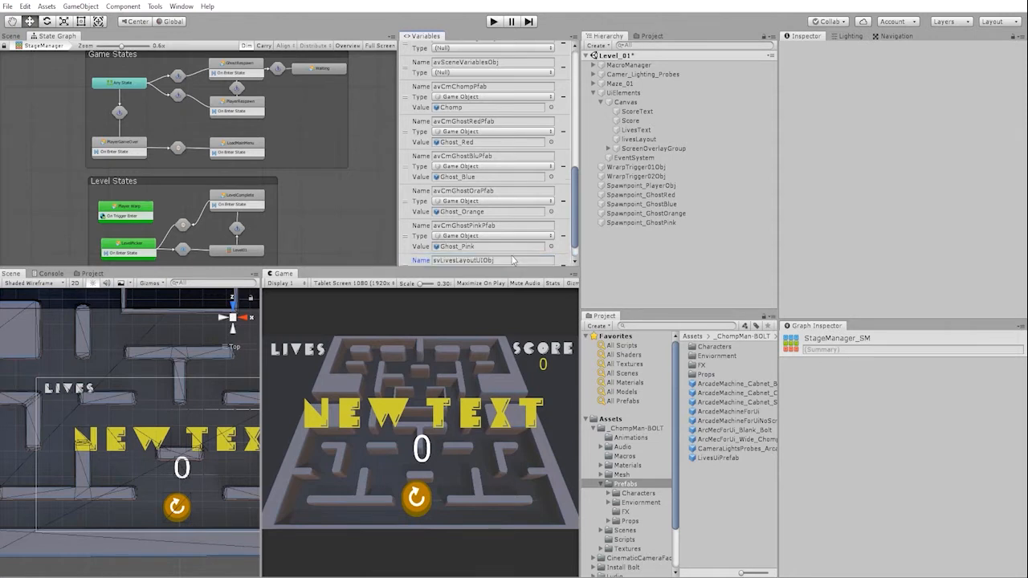
- Add scene variables svLivesLayoutUIObj and svLivesUiPfab
{"action": "key", "text": "Return"}
{"action": "type", "text": "Liv"}
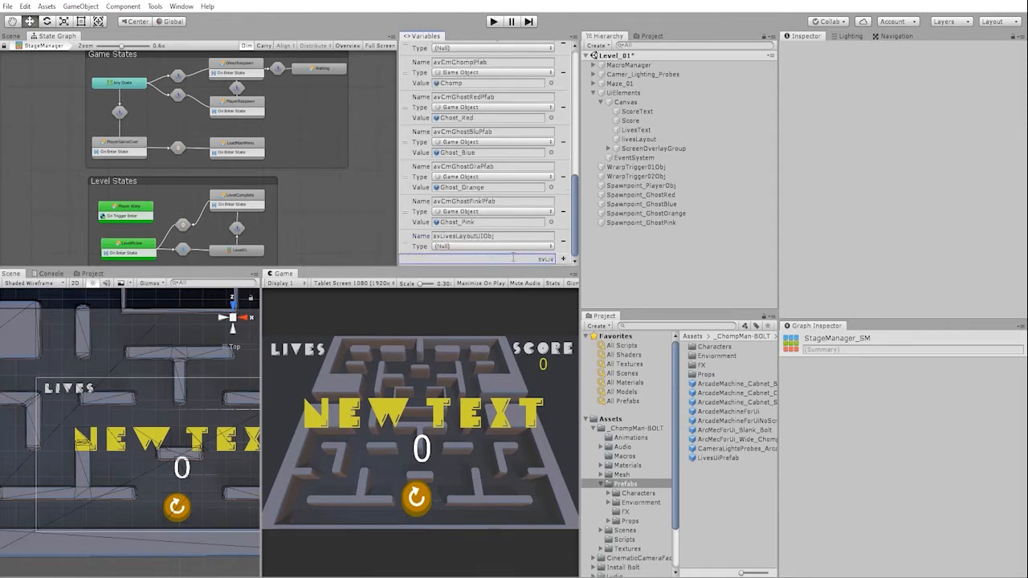
{"action": "type", "text": "esLayoutUiObj"}
{"action": "key", "text": "BackSpace"}
{"action": "key", "text": "BackSpace"}
{"action": "key", "text": "BackSpace"}
{"action": "type", "text": "Pfab"}
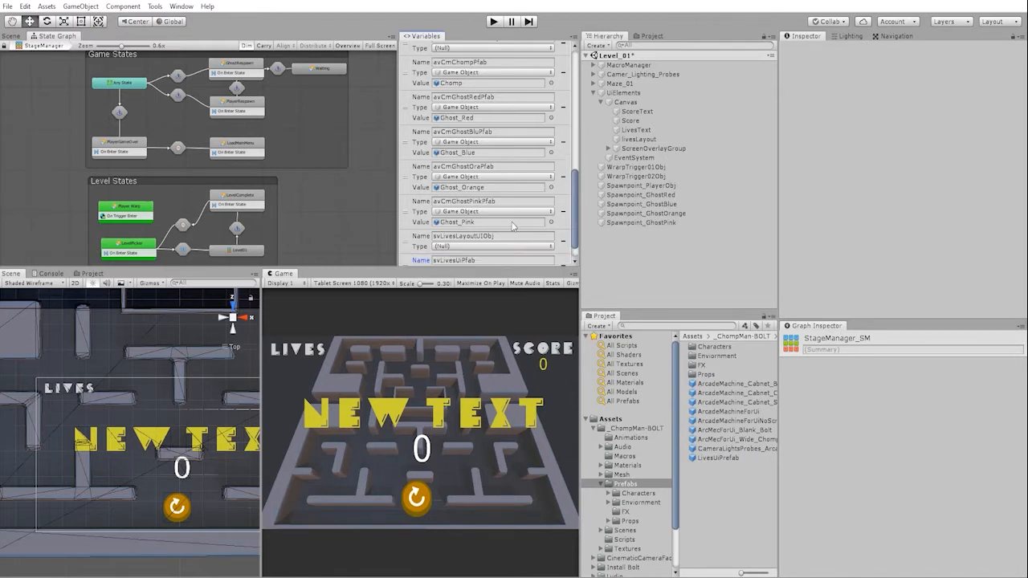
{"action": "key", "text": "Return"}
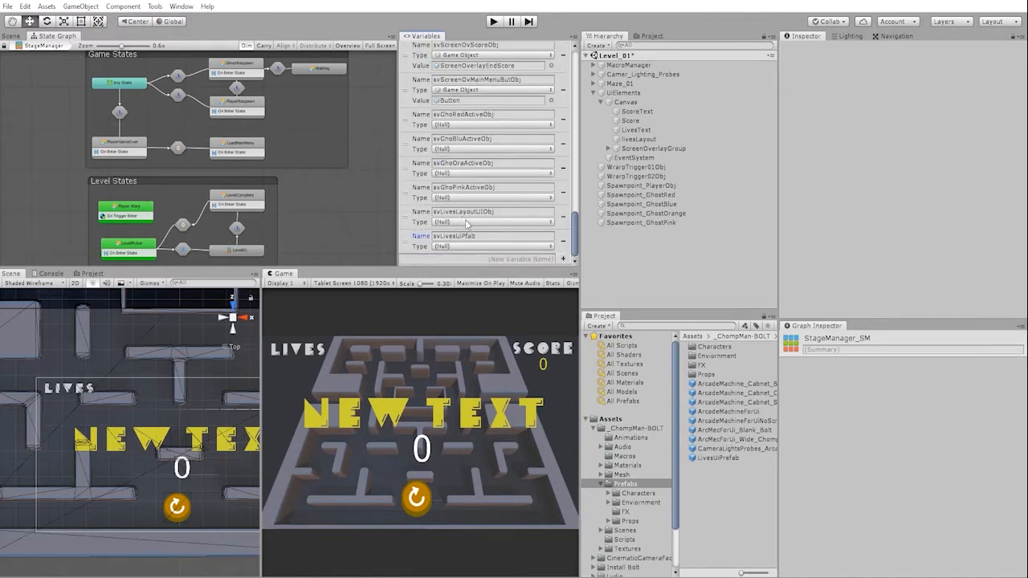
- Make both Game Object variables holding livesLayout and LivesUiPrefab respectively
{"action": "left_click", "coordinate": [492, 246]}
{"action": "left_click", "coordinate": [482, 323]}
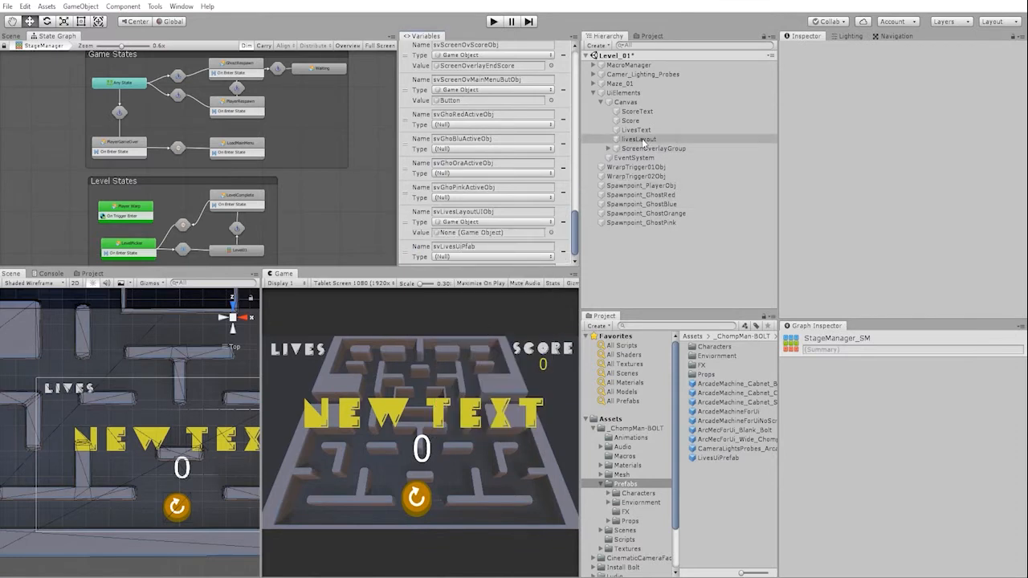
{"action": "left_click_drag", "start_coordinate": [639, 139], "coordinate": [482, 232]}
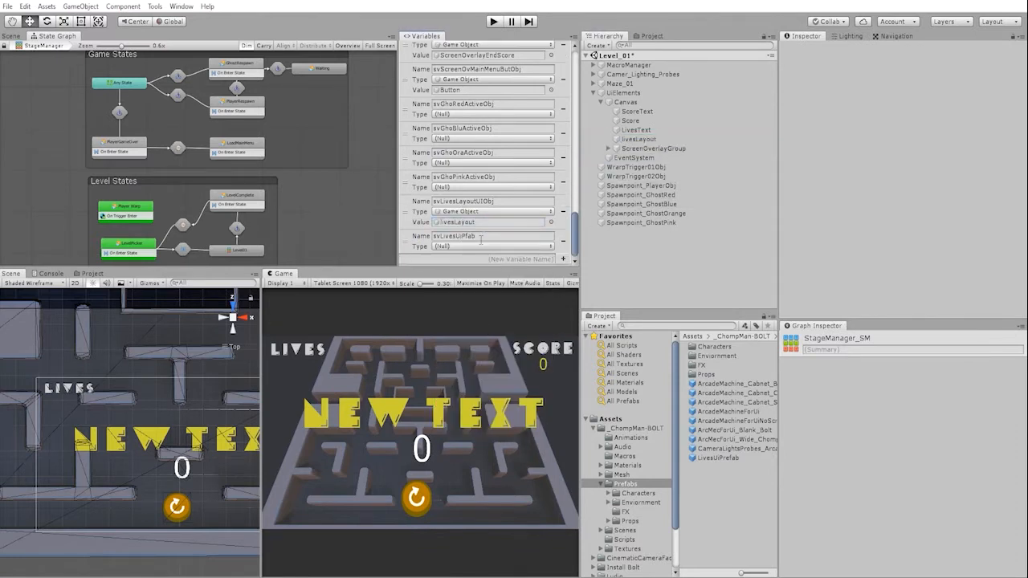
{"action": "left_click", "coordinate": [481, 235]}
{"action": "left_click", "coordinate": [483, 337]}
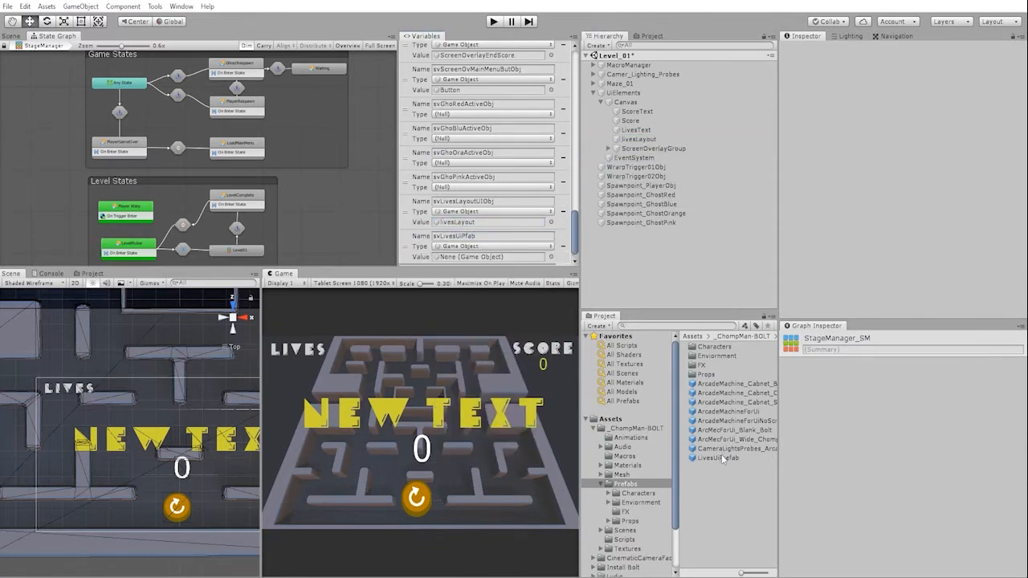
{"action": "left_click_drag", "start_coordinate": [717, 458], "coordinate": [481, 257]}
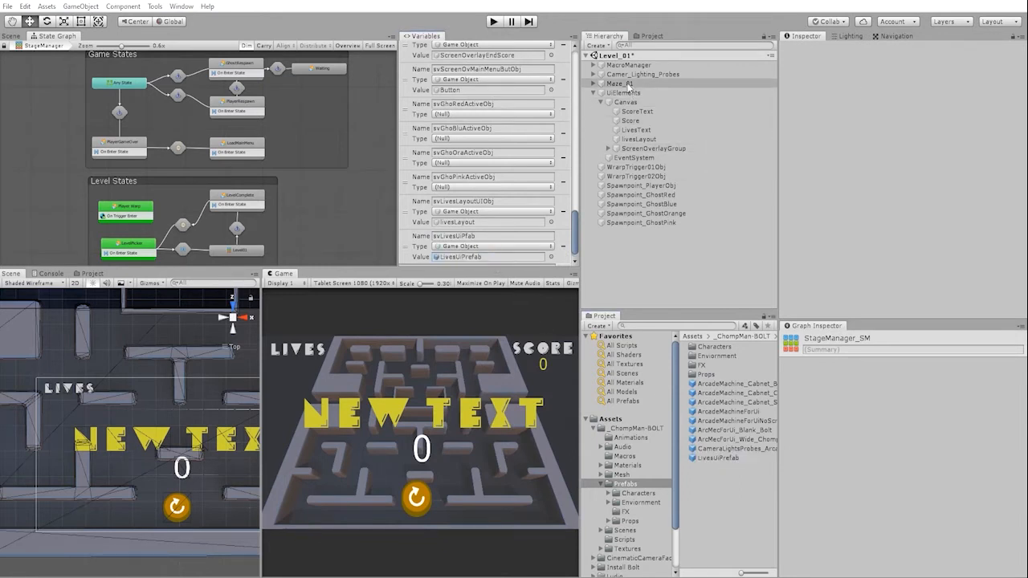
- Select GameManager under MacroManager and enter its Start state's flow graph
{"action": "left_click", "coordinate": [594, 93]}
{"action": "left_click", "coordinate": [594, 65]}
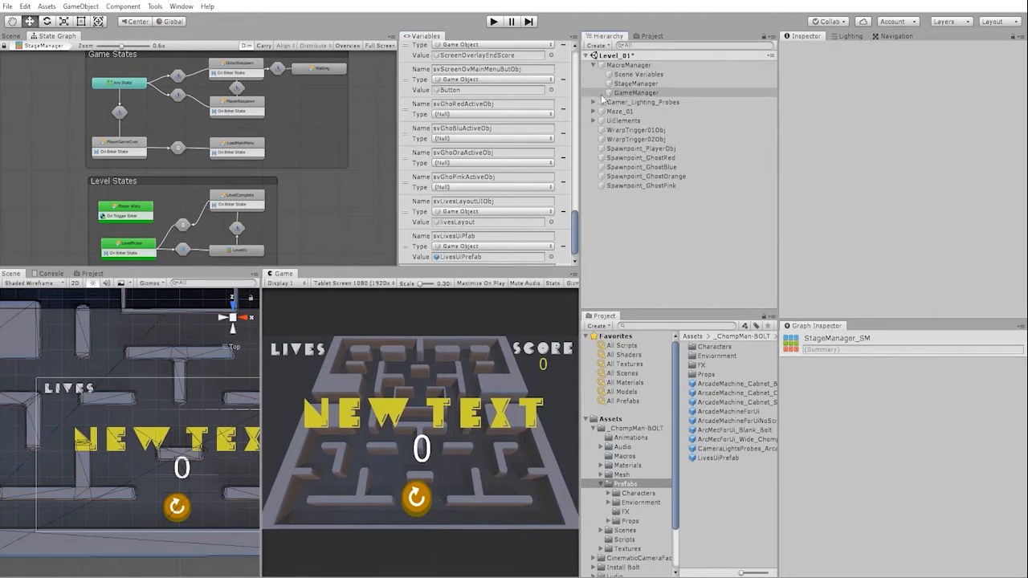
{"action": "left_click", "coordinate": [635, 93]}
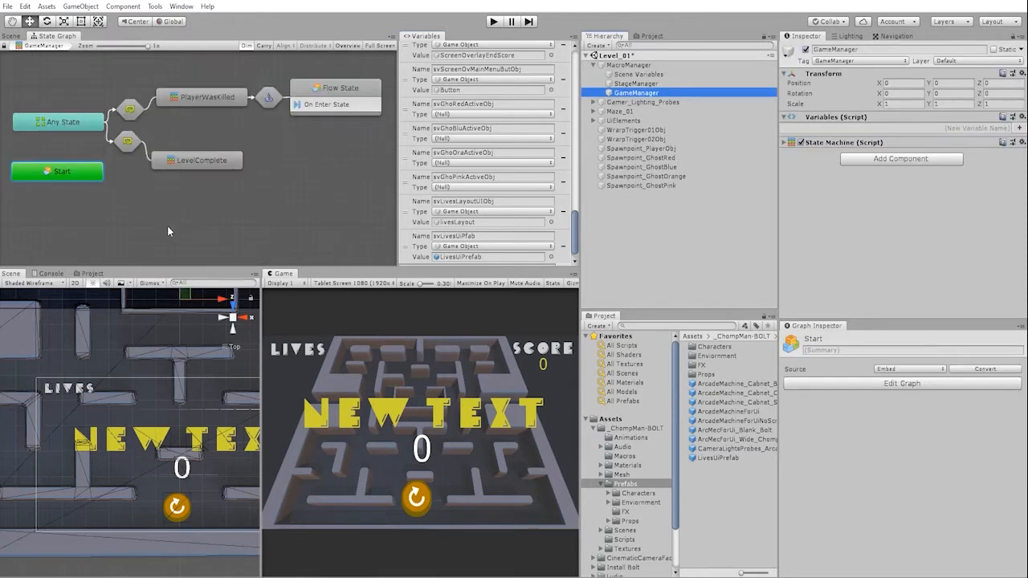
{"action": "double_click", "coordinate": [94, 176]}
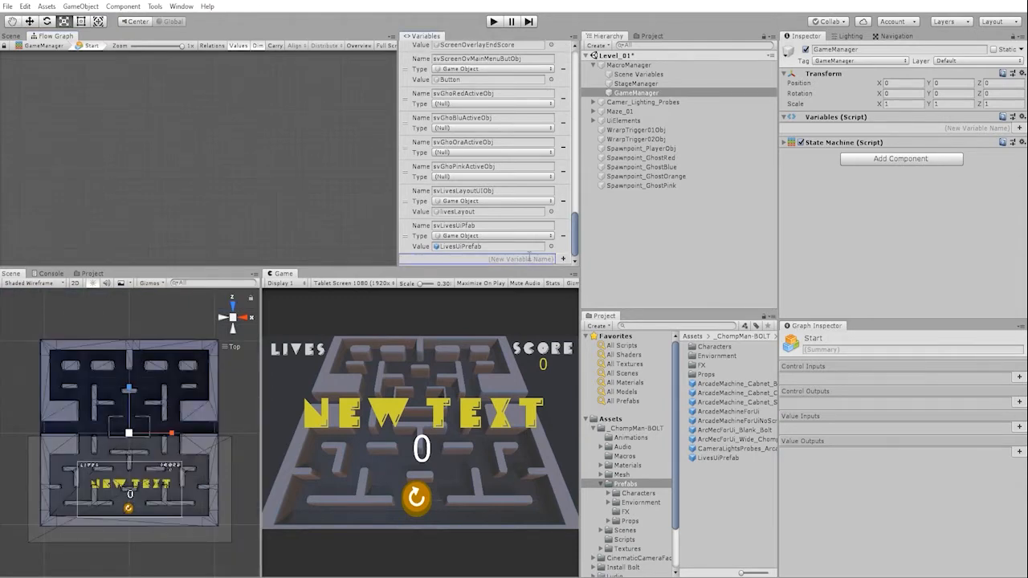
- Add scene variable svLivesUiList typed as List of Game Object
{"action": "left_click", "coordinate": [520, 258]}
{"action": "type", "text": "sv"}
{"action": "type", "text": "Li"}
{"action": "type", "text": "Ui"}
{"action": "type", "text": "List"}
{"action": "key", "text": "Return"}
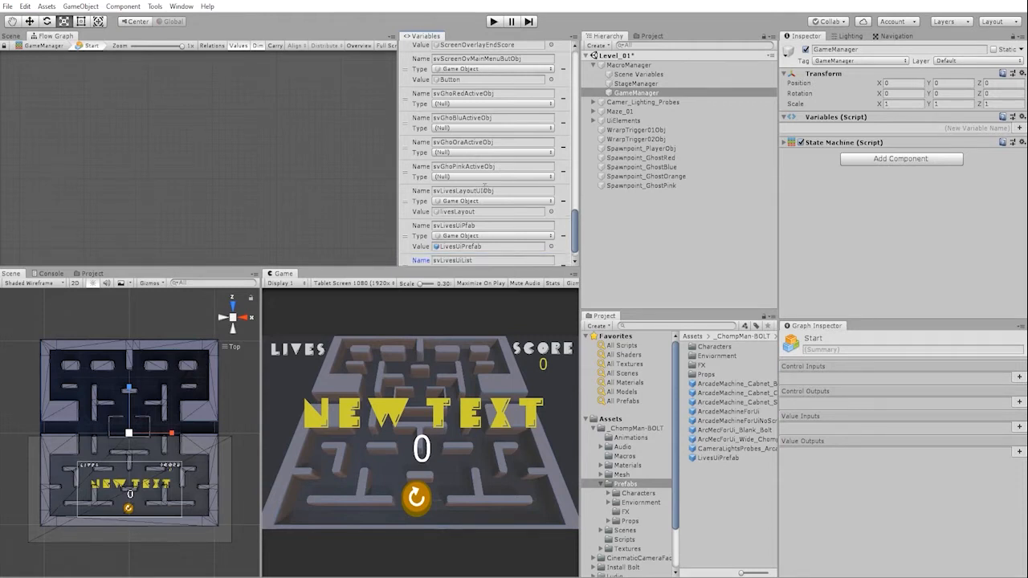
{"action": "scroll", "coordinate": [503, 224], "scroll_direction": "down", "scroll_amount": 1}
{"action": "left_click", "coordinate": [502, 247]}
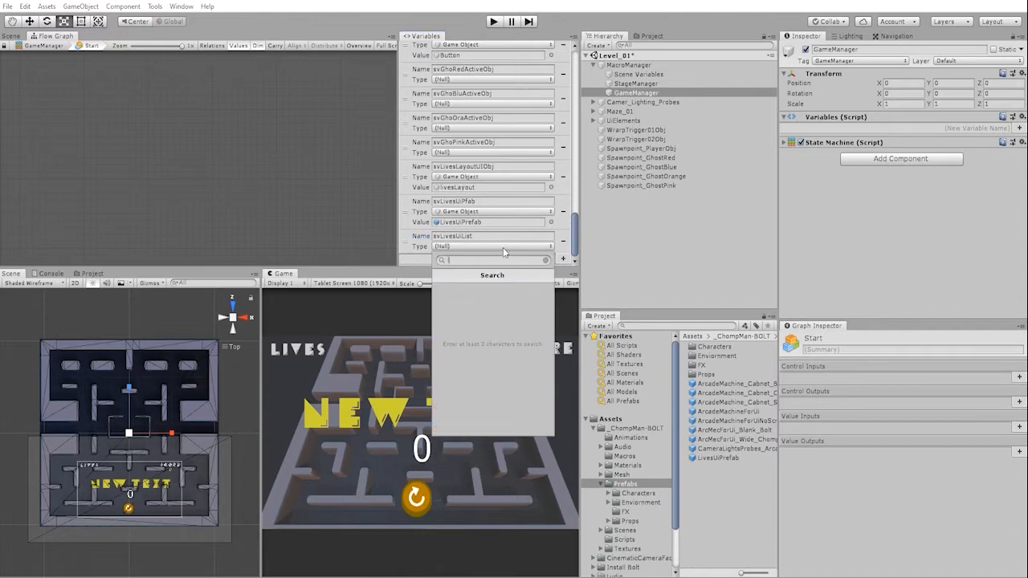
{"action": "type", "text": "listGame"}
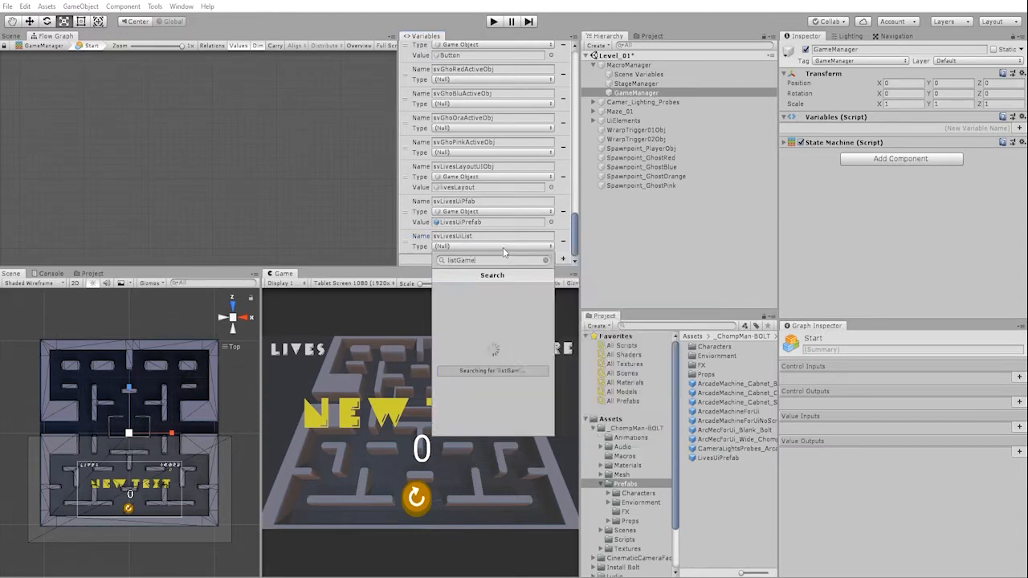
{"action": "key", "text": "Return"}
{"action": "scroll", "coordinate": [501, 219], "scroll_direction": "down", "scroll_amount": 1}
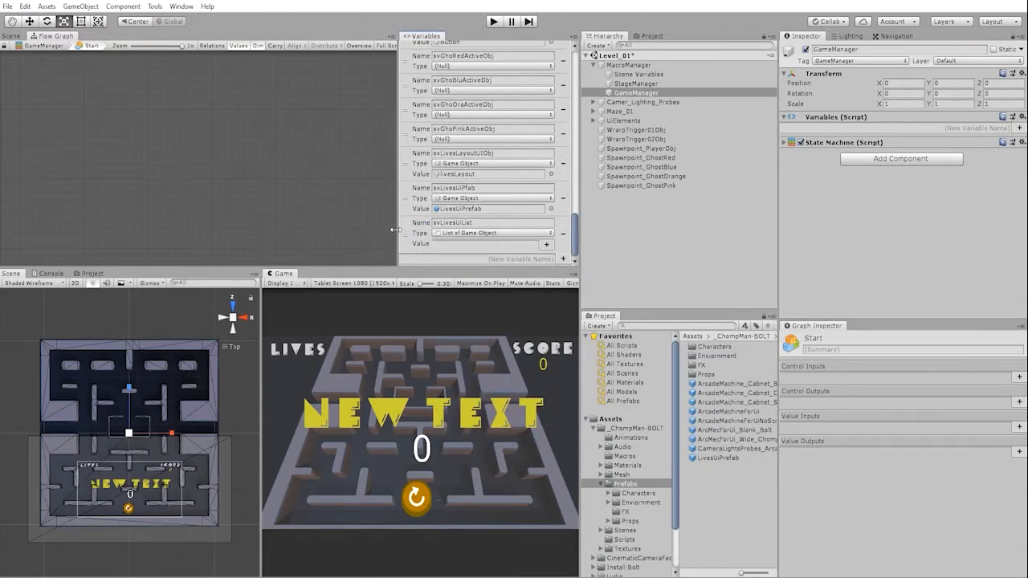
{"action": "key", "text": "shift+space"}
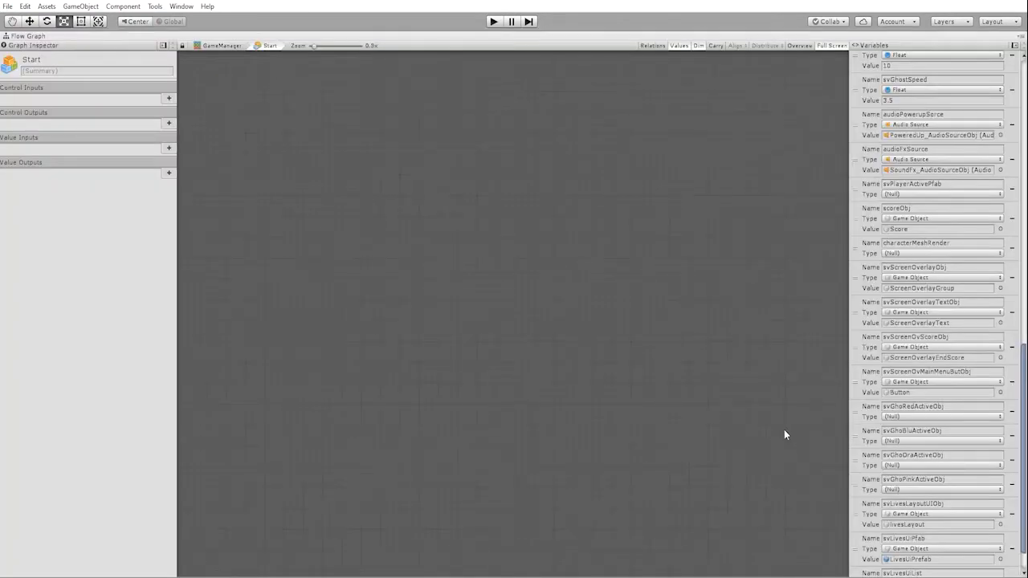
{"action": "left_click_drag", "start_coordinate": [1019, 485], "coordinate": [1021, 546]}
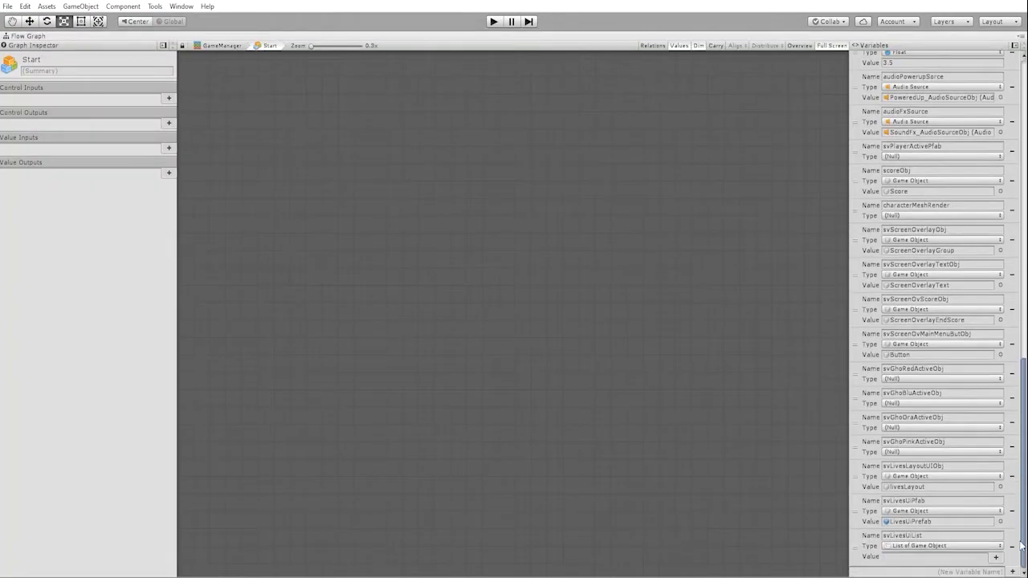
- Place a Start event wired into a For Loop in the Start flow graph
{"action": "right_click", "coordinate": [392, 161]}
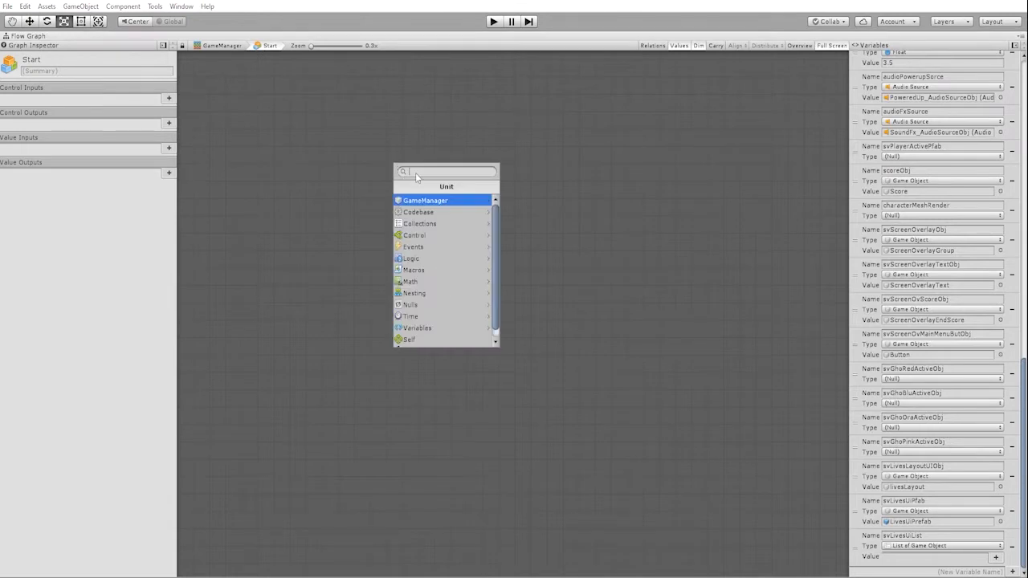
{"action": "type", "text": "start"}
{"action": "key", "text": "Return"}
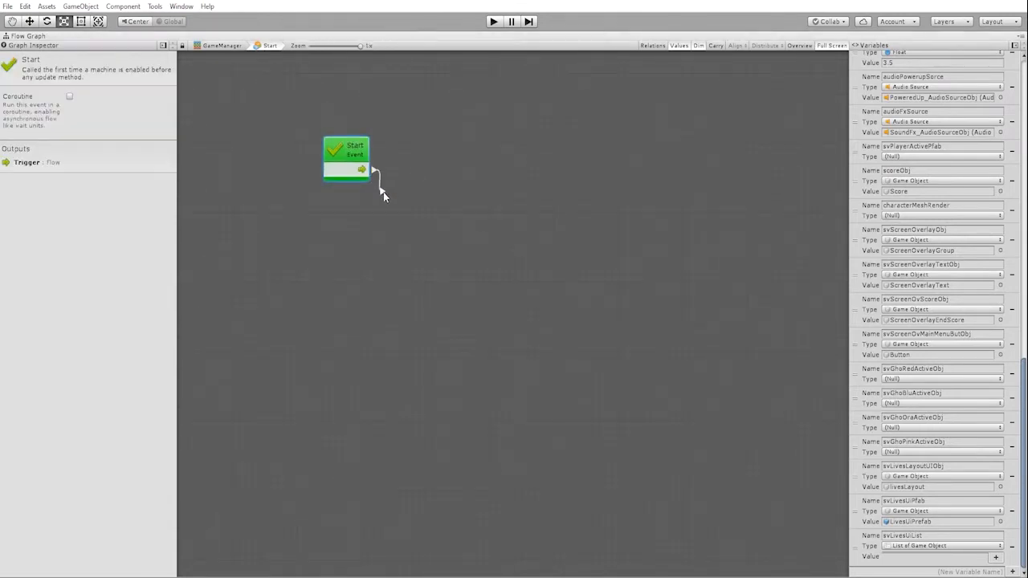
{"action": "left_click_drag", "start_coordinate": [383, 192], "coordinate": [385, 194]}
{"action": "type", "text": "for loop"}
{"action": "key", "text": "Return"}
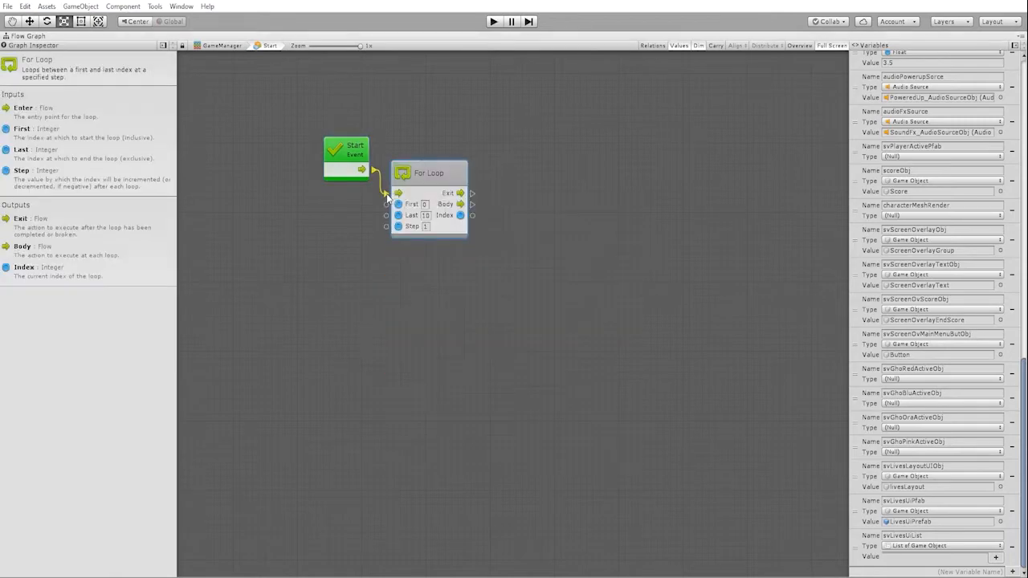
{"action": "left_click_drag", "start_coordinate": [427, 173], "coordinate": [428, 181]}
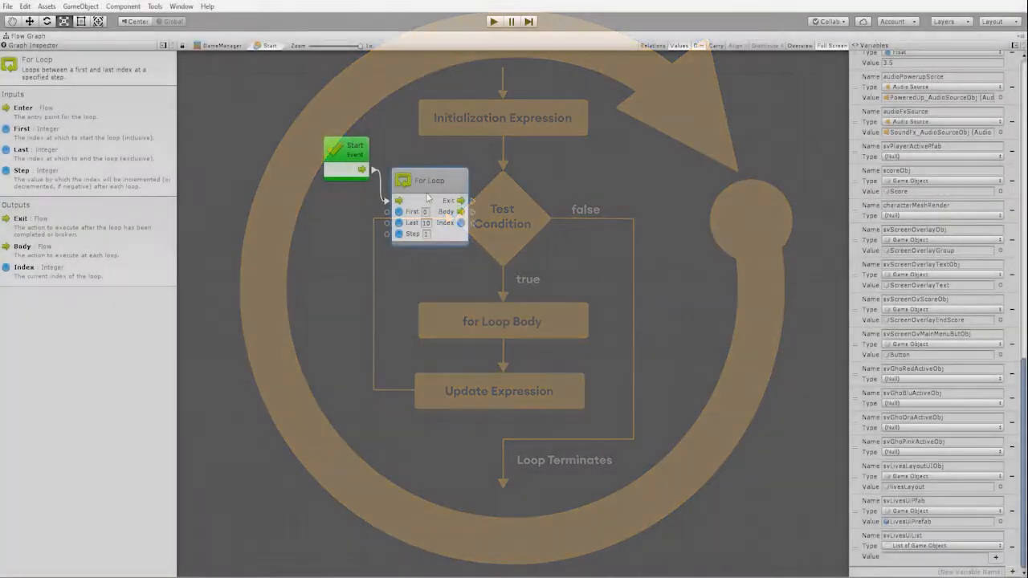
{"action": "scroll", "coordinate": [935, 100], "scroll_direction": "up", "scroll_amount": 5}
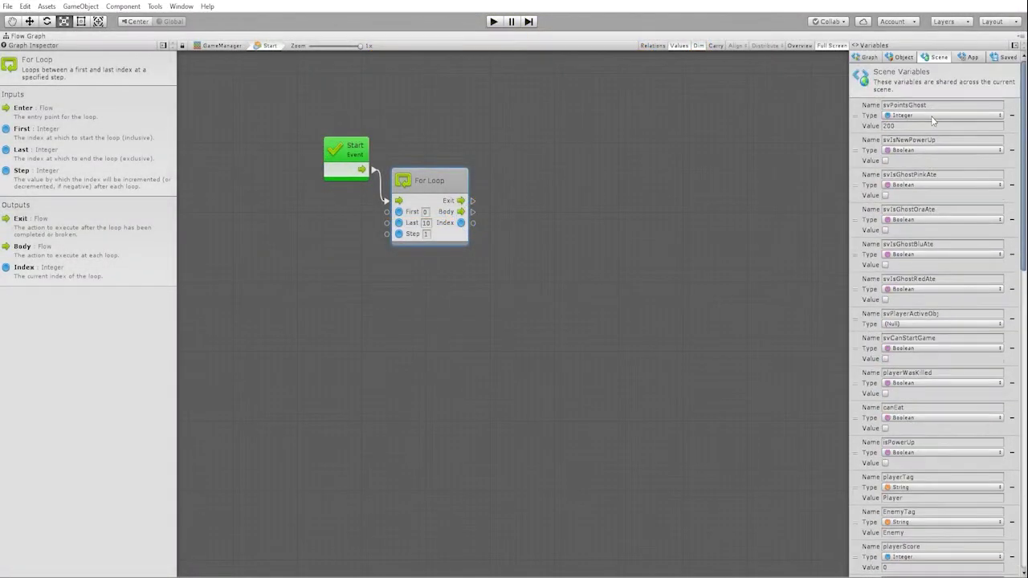
- Bring in avPlayerLivesLeft as the For Loop's end count
{"action": "left_click", "coordinate": [968, 57]}
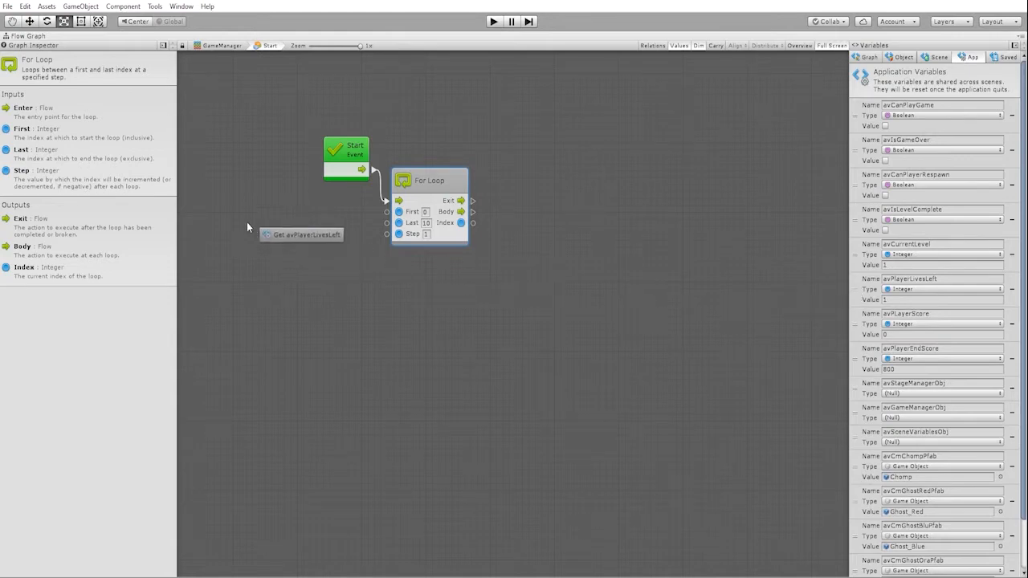
{"action": "mouse_move", "coordinate": [858, 293]}
{"action": "left_mouse_down"}
{"action": "mouse_move", "coordinate": [289, 233]}
{"action": "mouse_move", "coordinate": [398, 212]}
{"action": "left_mouse_up"}
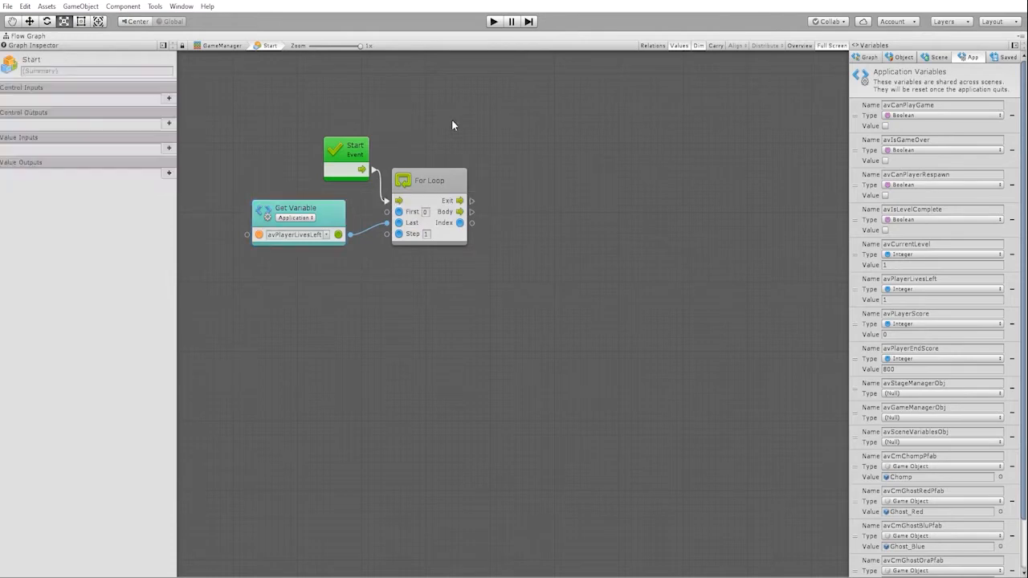
{"action": "mouse_move", "coordinate": [451, 119]}
{"action": "left_mouse_down"}
{"action": "mouse_move", "coordinate": [387, 183]}
{"action": "mouse_move", "coordinate": [395, 187]}
{"action": "left_mouse_up"}
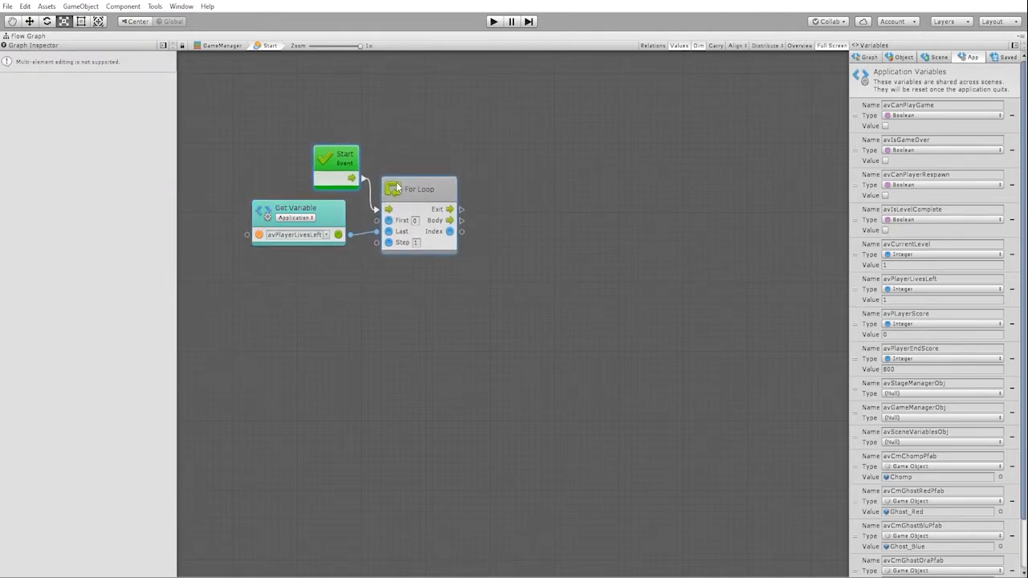
{"action": "left_click", "coordinate": [297, 210]}
{"action": "left_click_drag", "start_coordinate": [297, 211], "coordinate": [337, 207]}
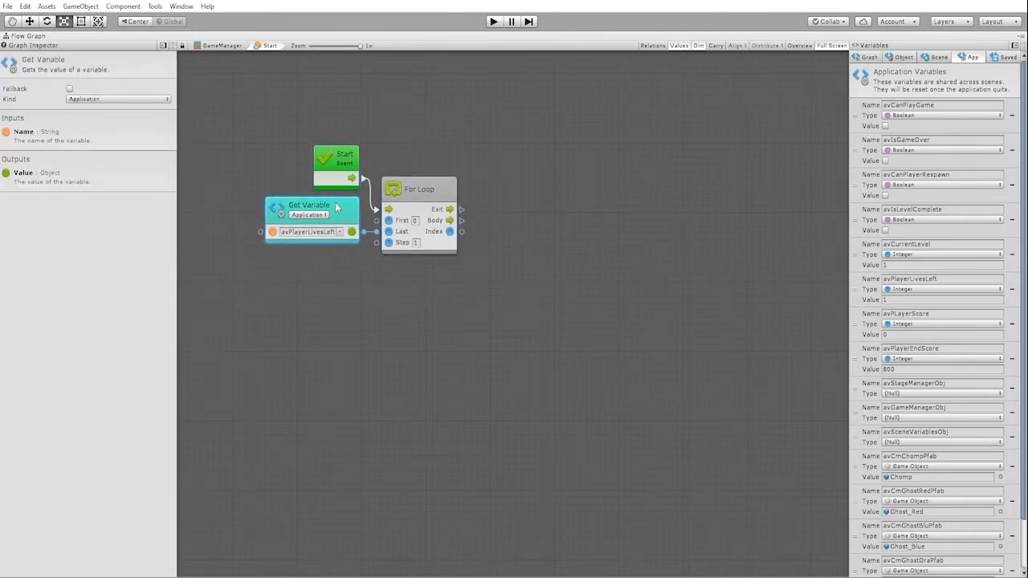
{"action": "left_click", "coordinate": [498, 305]}
- Add a Game Object Instantiate (Original, Parent) node on the loop Body
{"action": "left_click_drag", "start_coordinate": [450, 220], "coordinate": [480, 227]}
{"action": "type", "text": "gameobject inst"}
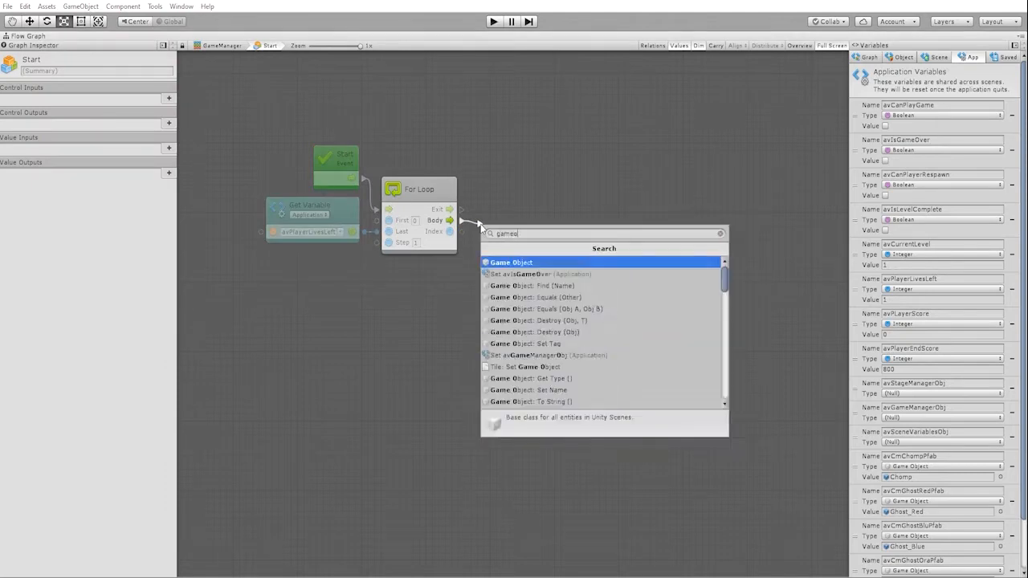
{"action": "key", "text": "Down"}
{"action": "key", "text": "Down"}
{"action": "key", "text": "Down"}
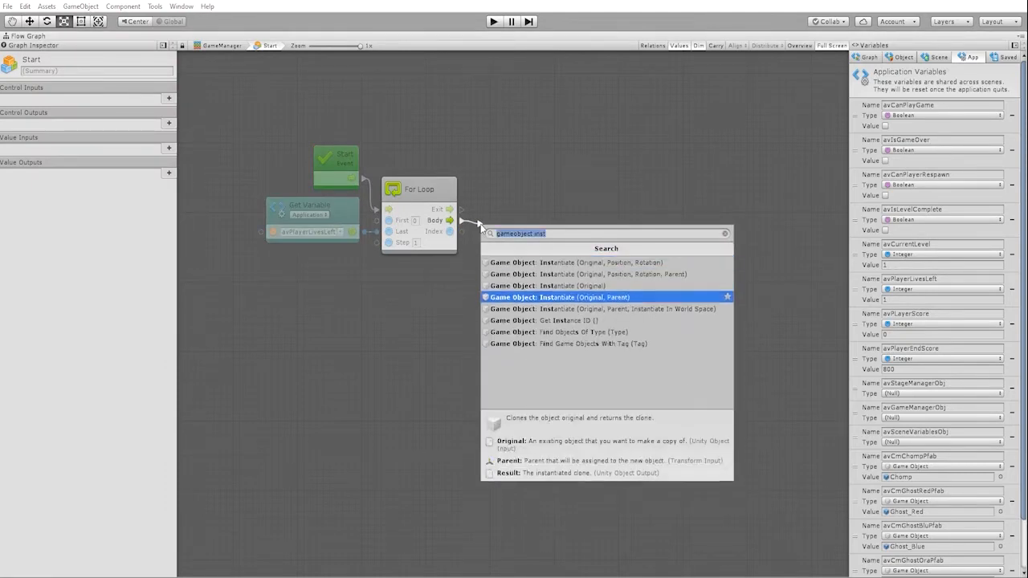
{"action": "key", "text": "Return"}
{"action": "left_click_drag", "start_coordinate": [502, 216], "coordinate": [518, 215]}
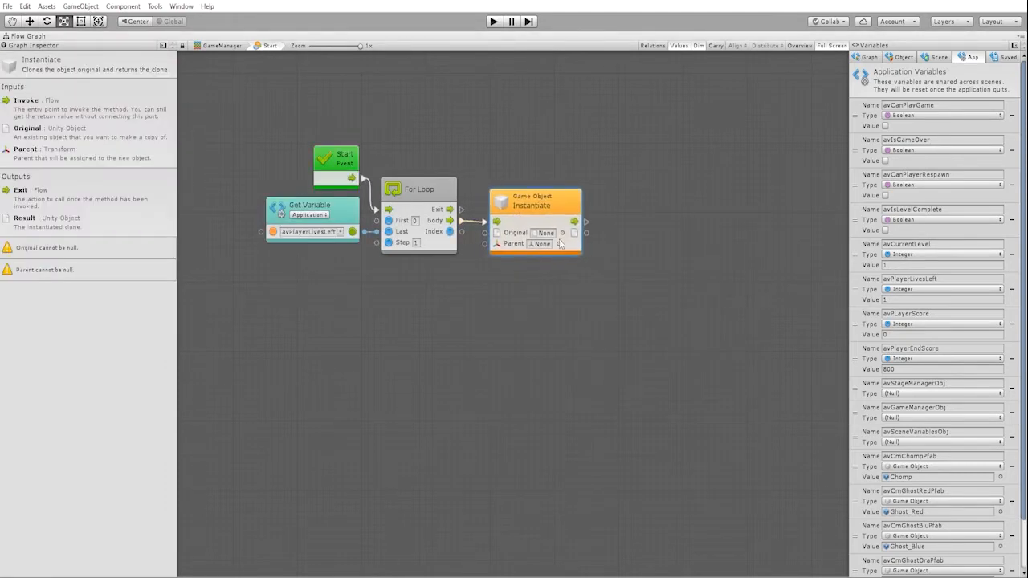
{"action": "scroll", "coordinate": [908, 493], "scroll_direction": "down", "scroll_amount": 3}
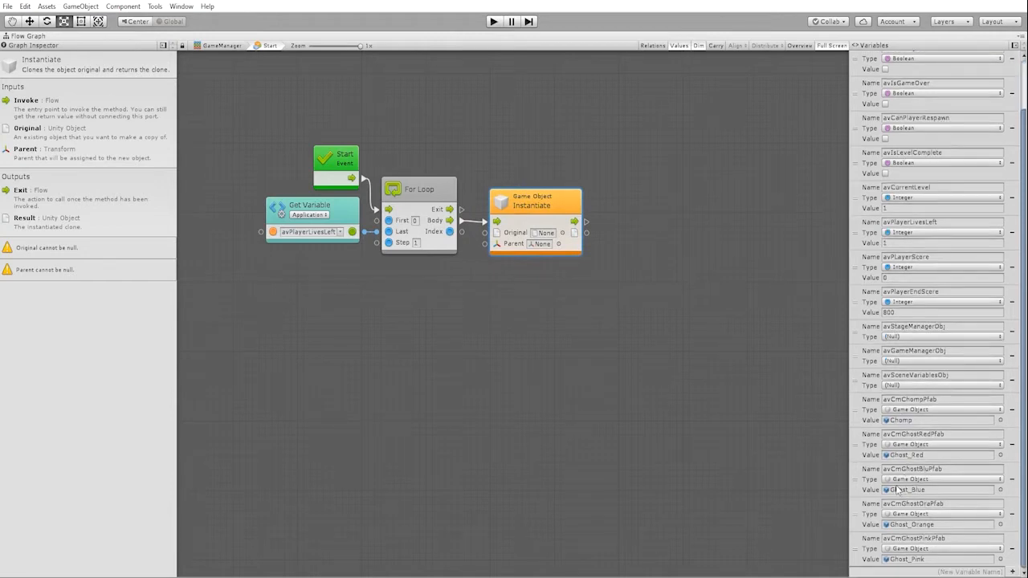
{"action": "scroll", "coordinate": [944, 166], "scroll_direction": "up", "scroll_amount": 5}
- Wire svLivesLayoutUIObj as Instantiate's Parent and svLivesUiPfab as its Original
{"action": "left_click", "coordinate": [936, 57]}
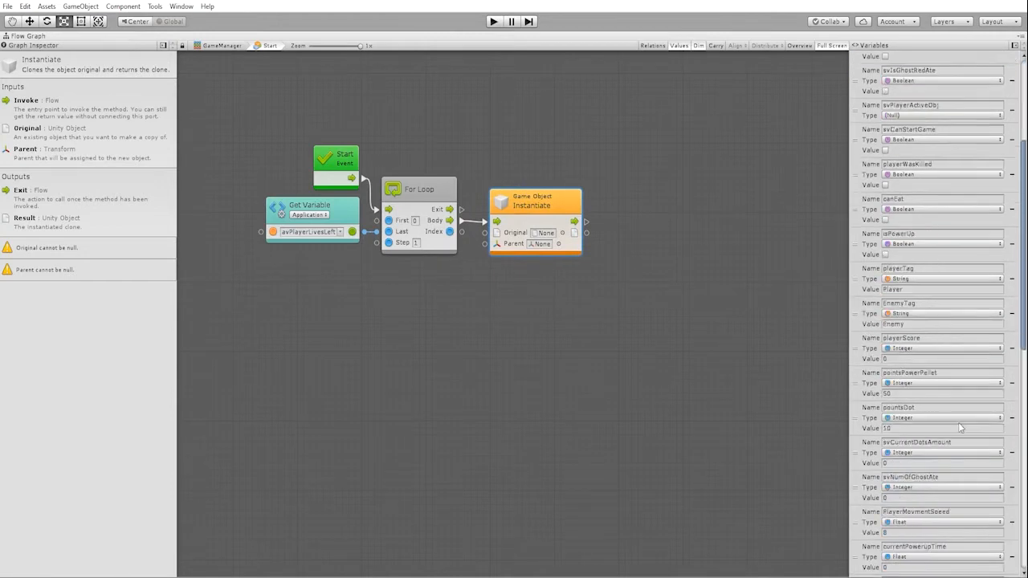
{"action": "scroll", "coordinate": [931, 241], "scroll_direction": "down", "scroll_amount": 10}
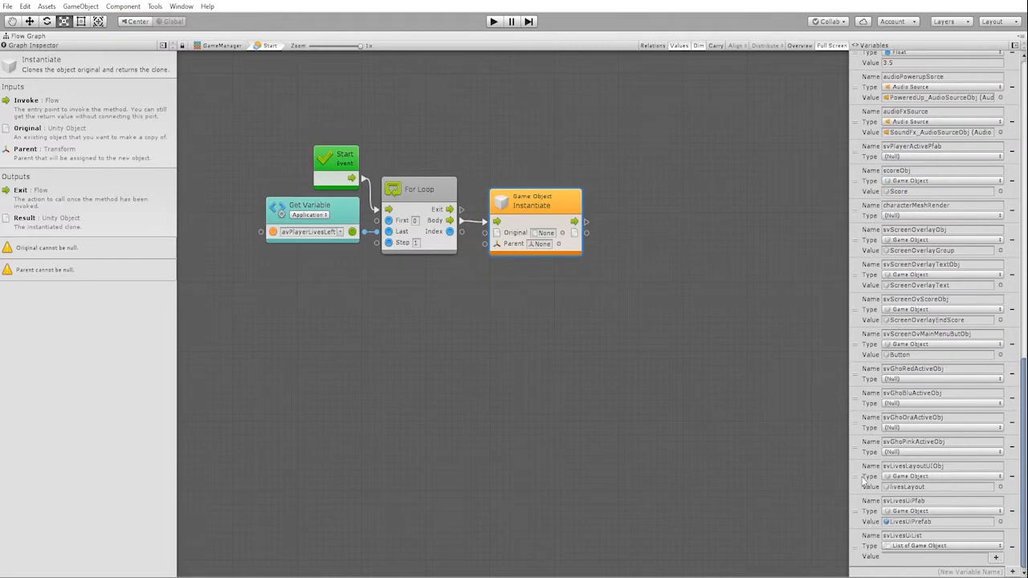
{"action": "left_click_drag", "start_coordinate": [865, 482], "coordinate": [363, 286]}
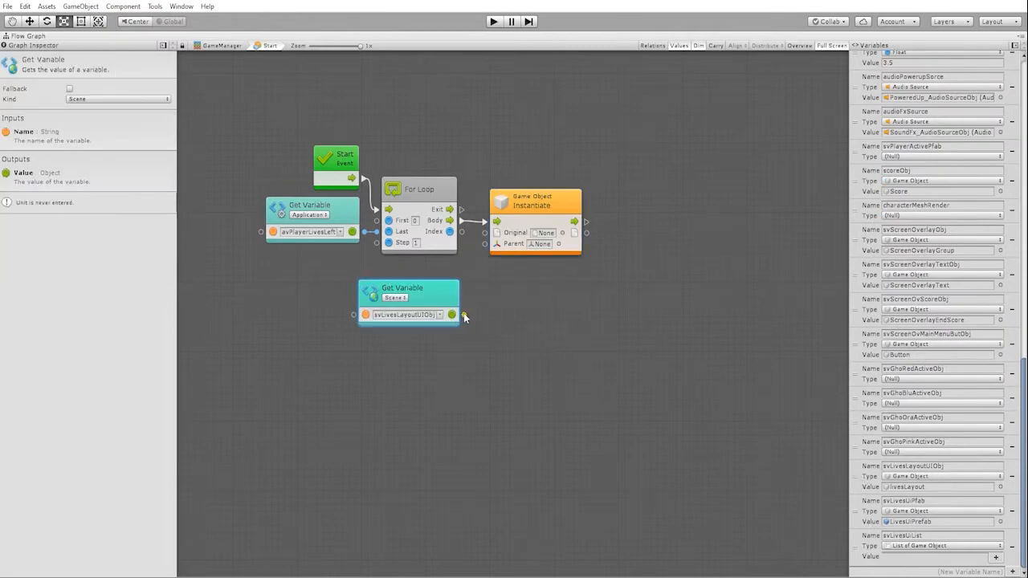
{"action": "left_click_drag", "start_coordinate": [452, 314], "coordinate": [496, 243]}
{"action": "left_click_drag", "start_coordinate": [442, 285], "coordinate": [446, 305]}
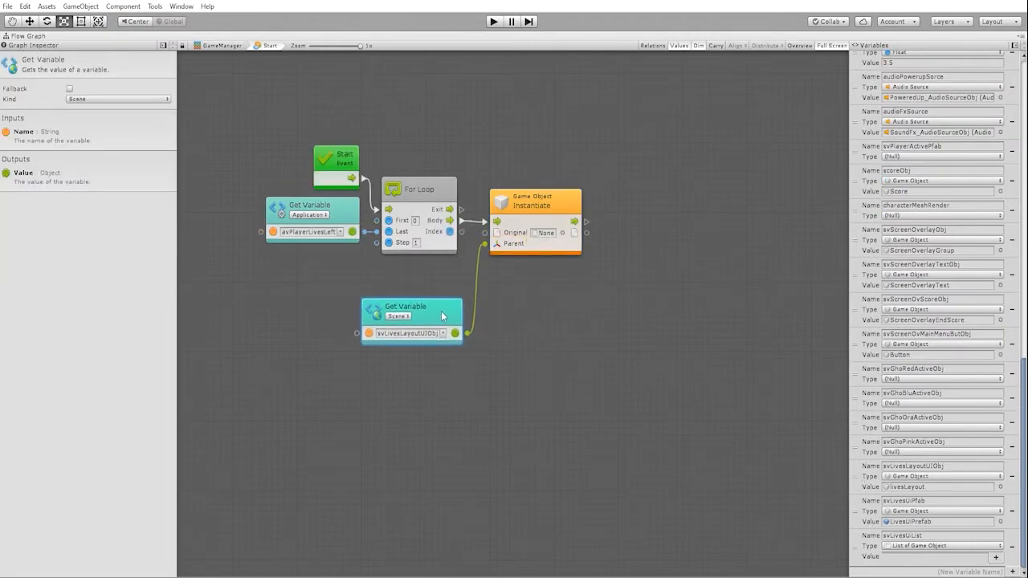
{"action": "mouse_move", "coordinate": [864, 517]}
{"action": "left_mouse_down"}
{"action": "mouse_move", "coordinate": [425, 285]}
{"action": "mouse_move", "coordinate": [409, 337]}
{"action": "left_mouse_up"}
{"action": "left_click_drag", "start_coordinate": [434, 276], "coordinate": [487, 233]}
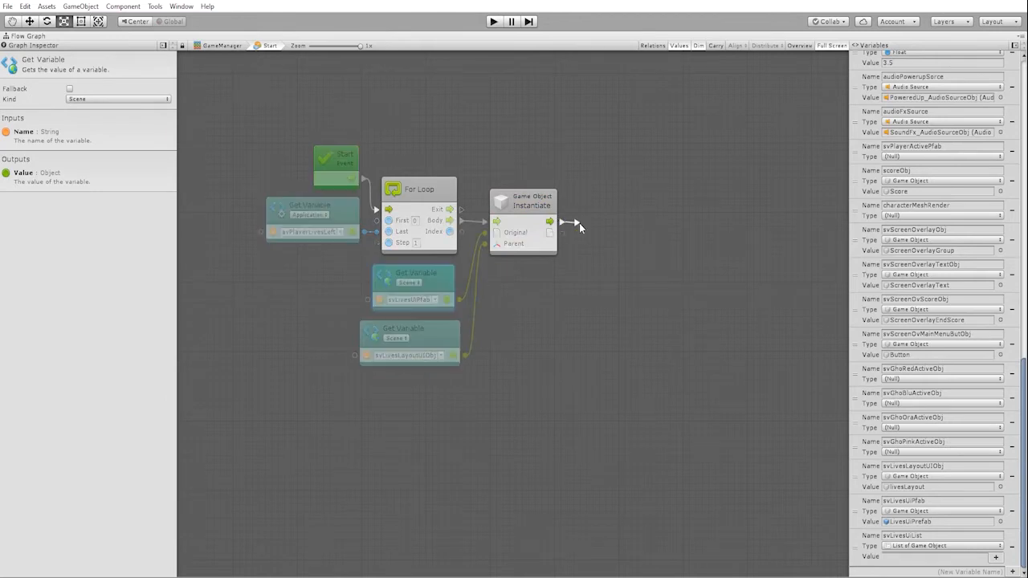
- Add each instantiated icon to svLivesUiList via an Add List Item after Instantiate
{"action": "left_click_drag", "start_coordinate": [562, 221], "coordinate": [590, 225]}
{"action": "type", "text": "list item"}
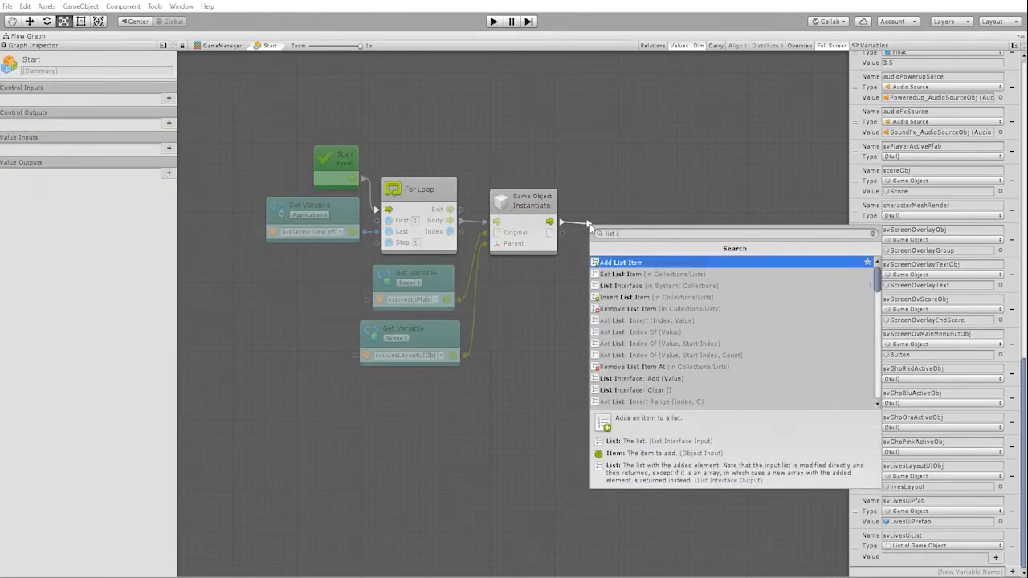
{"action": "key", "text": "Return"}
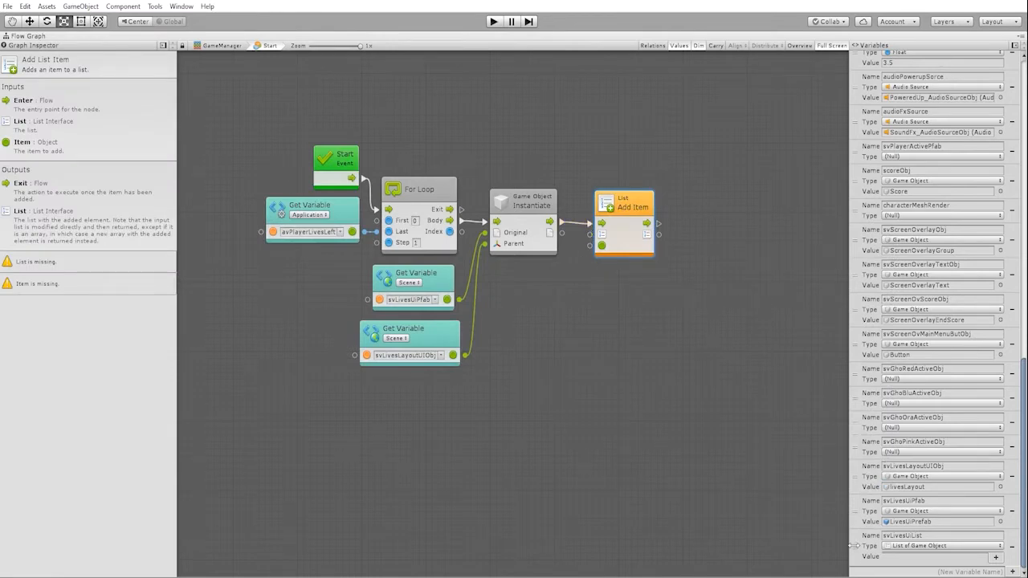
{"action": "left_click_drag", "start_coordinate": [775, 506], "coordinate": [554, 365]}
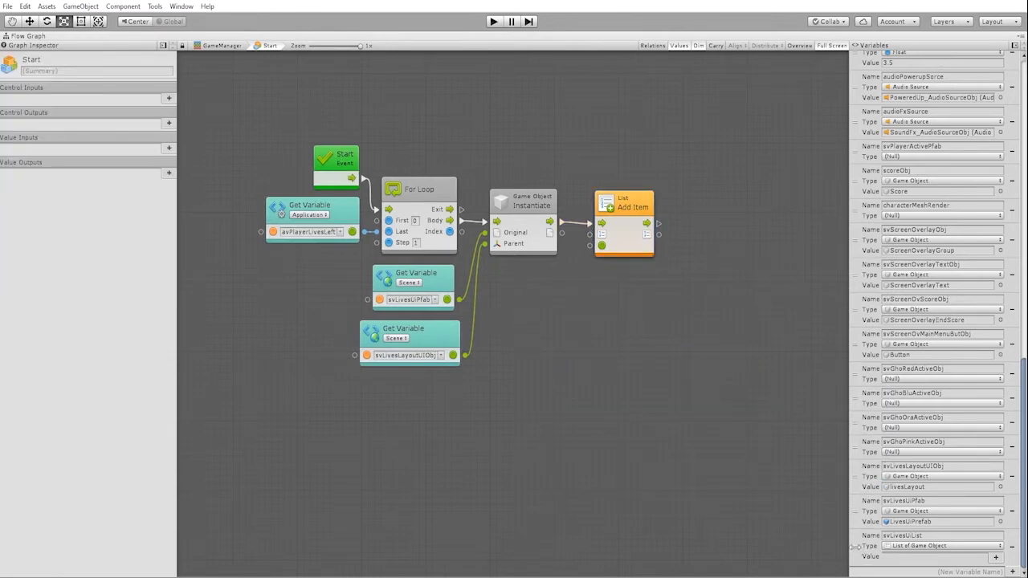
{"action": "mouse_move", "coordinate": [859, 547]}
{"action": "left_mouse_down"}
{"action": "mouse_move", "coordinate": [530, 301]}
{"action": "mouse_move", "coordinate": [601, 234]}
{"action": "left_mouse_up"}
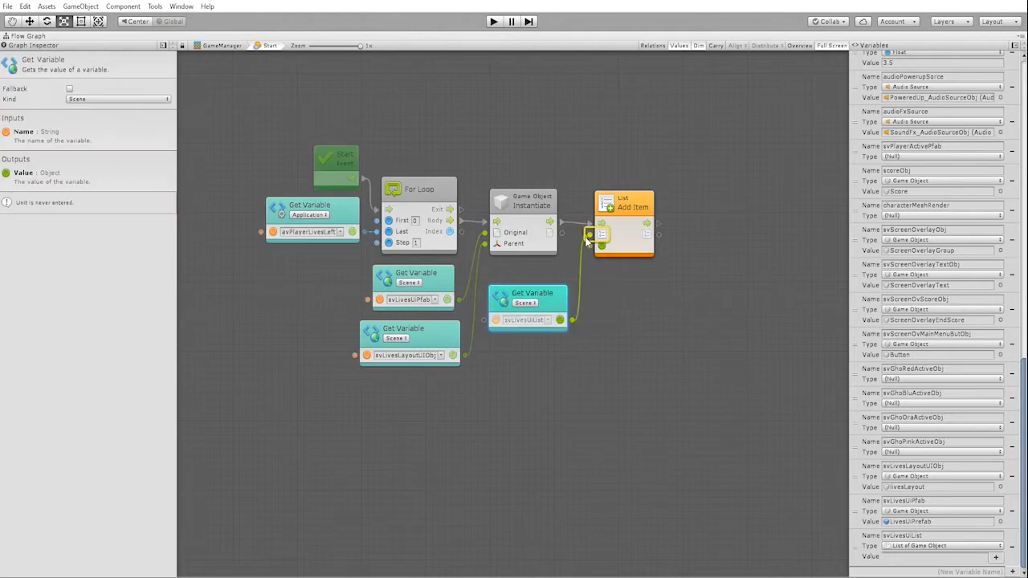
{"action": "left_click", "coordinate": [600, 245]}
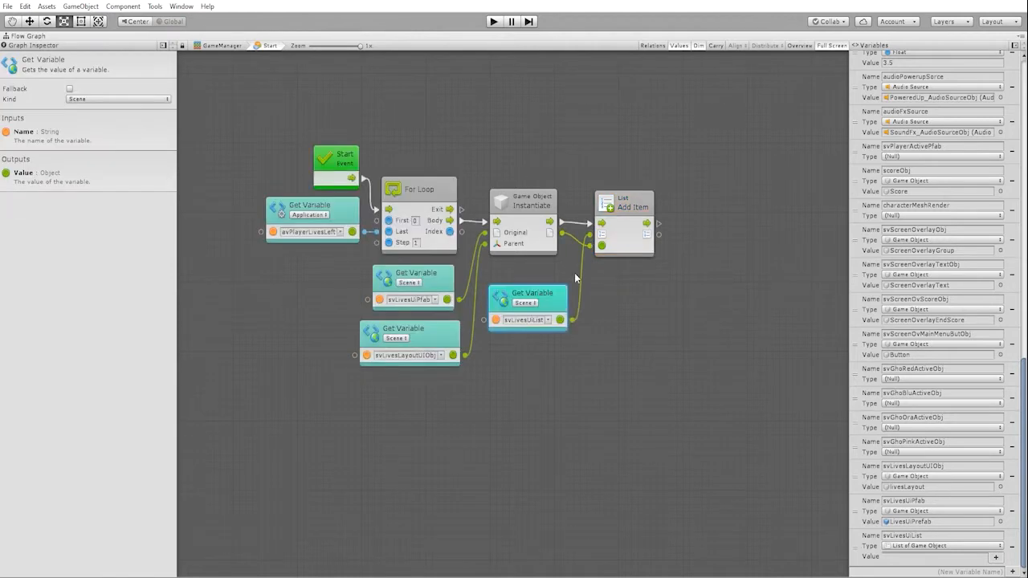
- Tidy the svLivesUiList getter and Add List Item node positions
{"action": "left_click_drag", "start_coordinate": [548, 293], "coordinate": [548, 282]}
{"action": "left_click", "coordinate": [623, 201]}
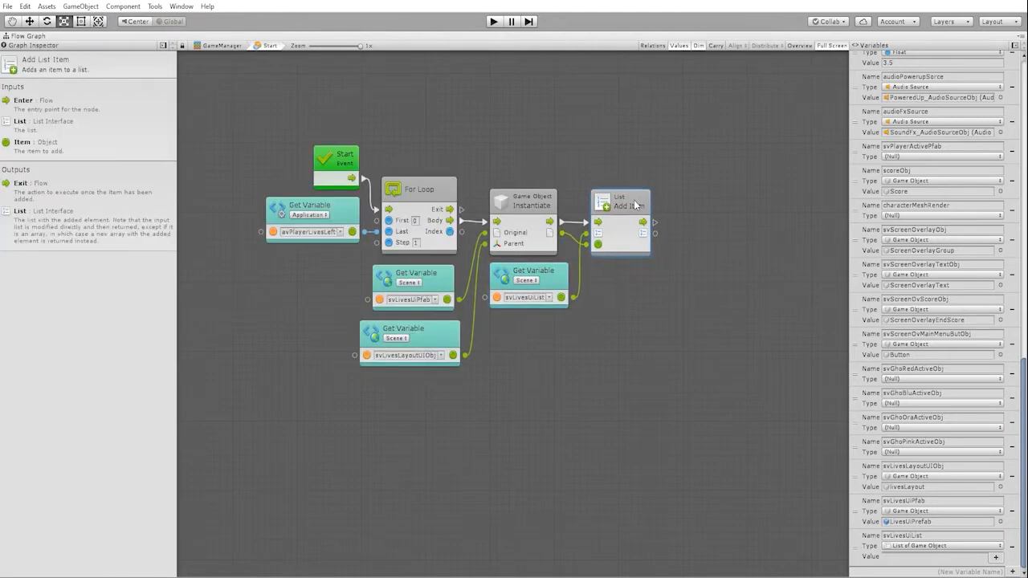
{"action": "middle_click_drag", "start_coordinate": [523, 172], "coordinate": [542, 197]}
- Group all spawning nodes under the title 'Spawn Life UI Display Count'
{"action": "left_click_drag", "start_coordinate": [262, 156], "coordinate": [674, 404]}
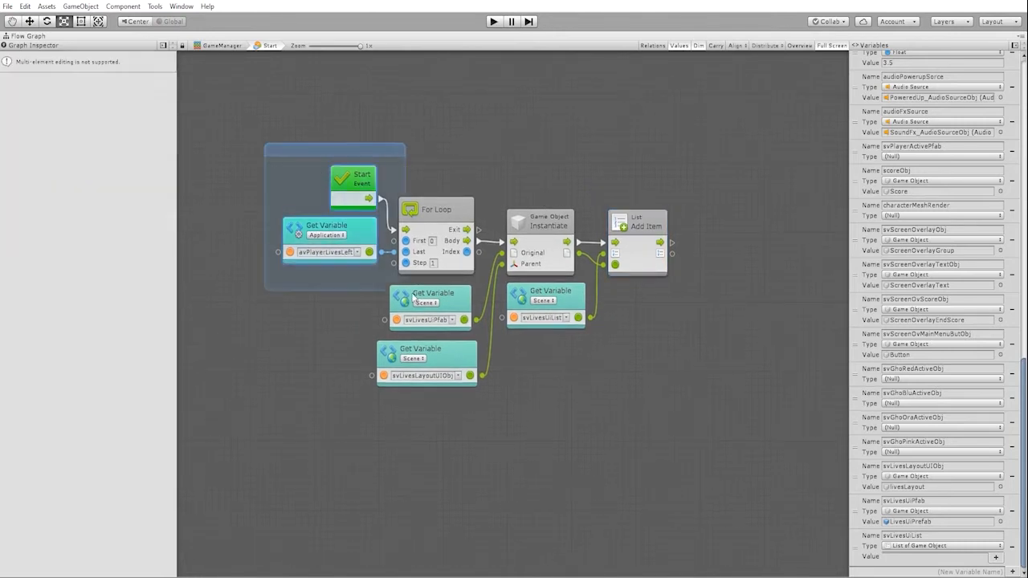
{"action": "type", "text": "Spawn Life Count"}
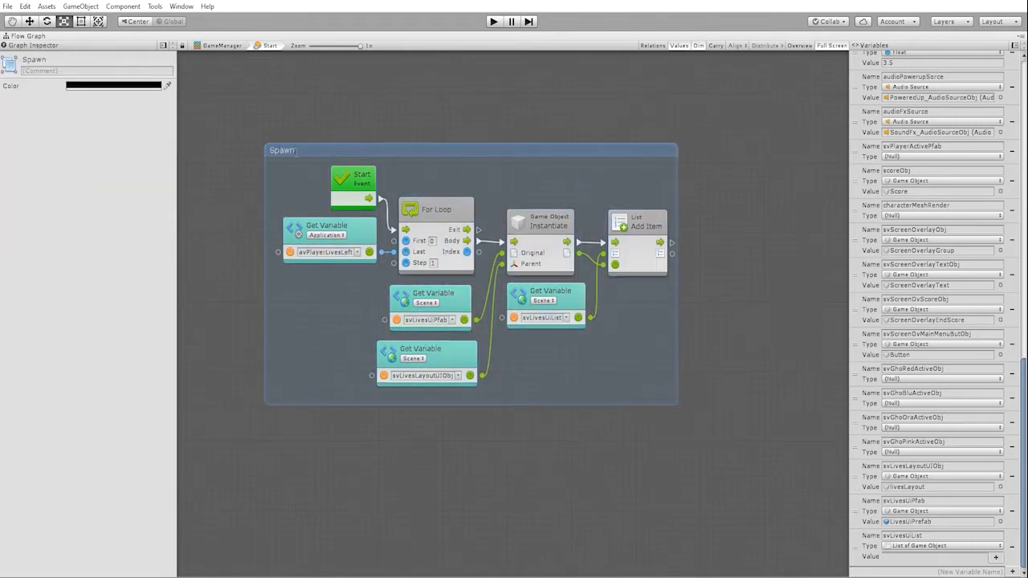
{"action": "type", "text": "Life UI Count"}
{"action": "left_click", "coordinate": [66, 60]}
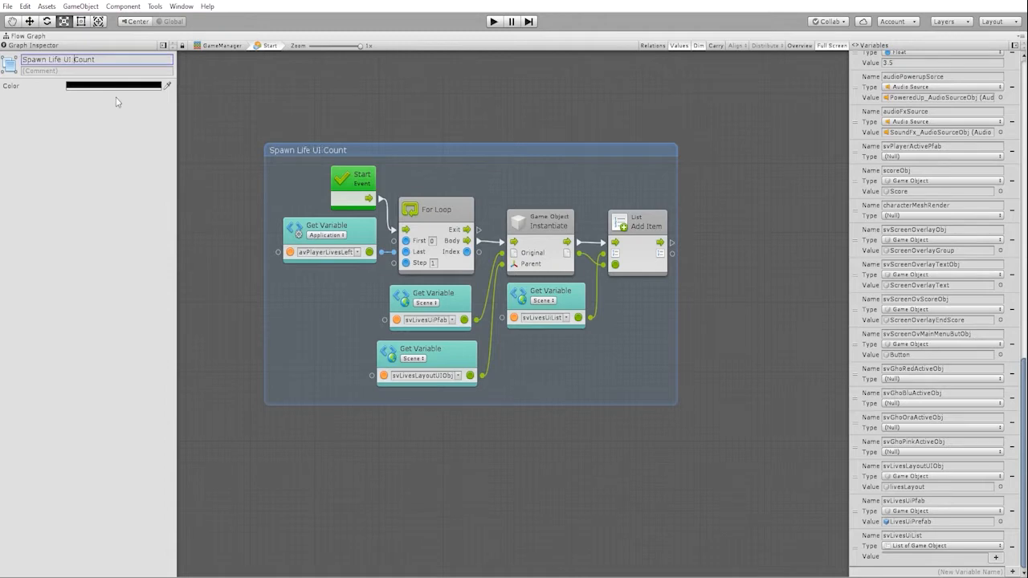
{"action": "type", "text": "UI Display"}
{"action": "left_click", "coordinate": [685, 99]}
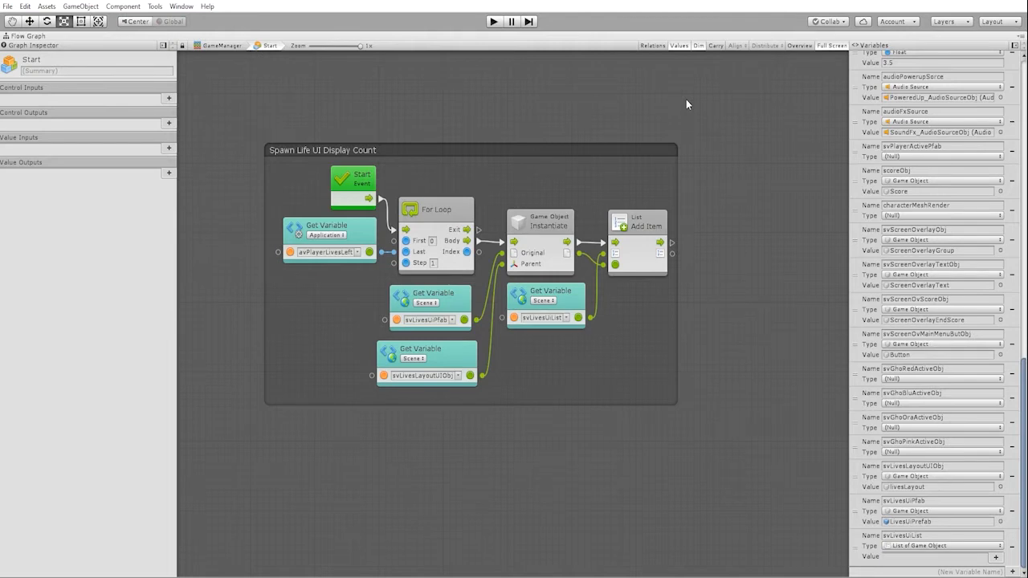
{"action": "key", "text": "shift+space"}
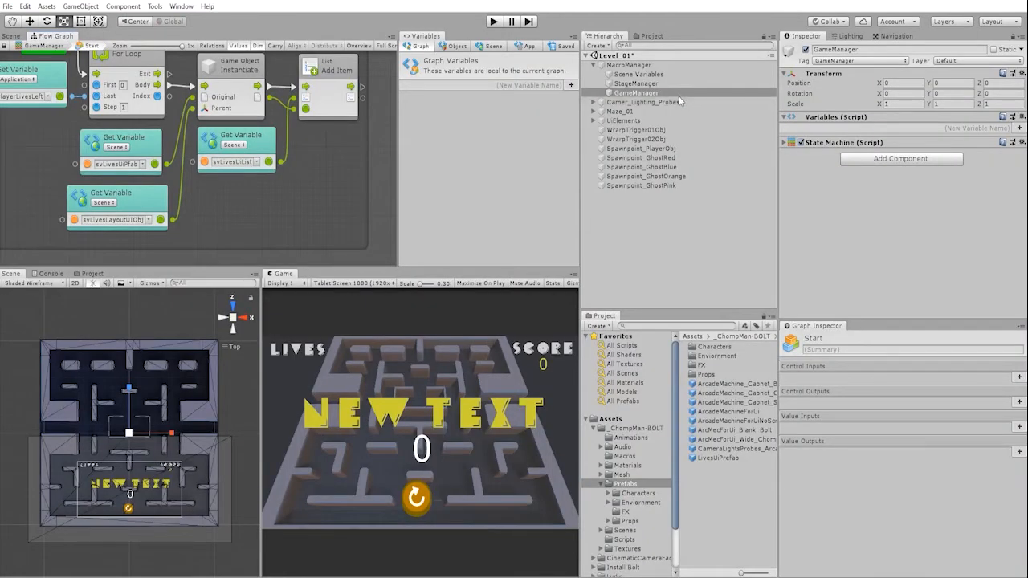
- Check avPlayerLivesLeft, play-test to see three LivesUiPrefab clones fill svLivesUiList, then stop
{"action": "left_click", "coordinate": [524, 46]}
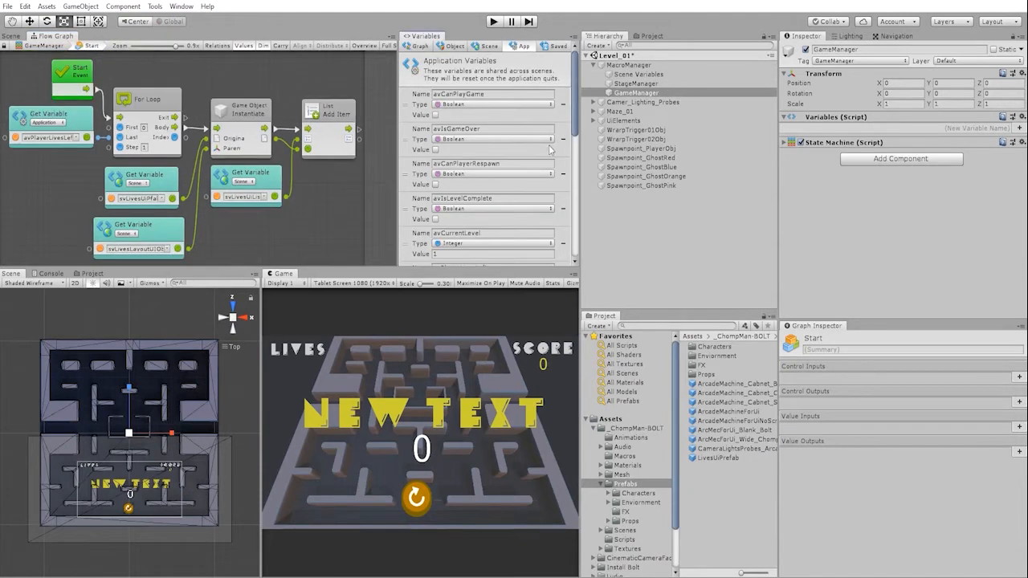
{"action": "scroll", "coordinate": [551, 143], "scroll_direction": "down", "scroll_amount": 3}
{"action": "left_click", "coordinate": [471, 184]}
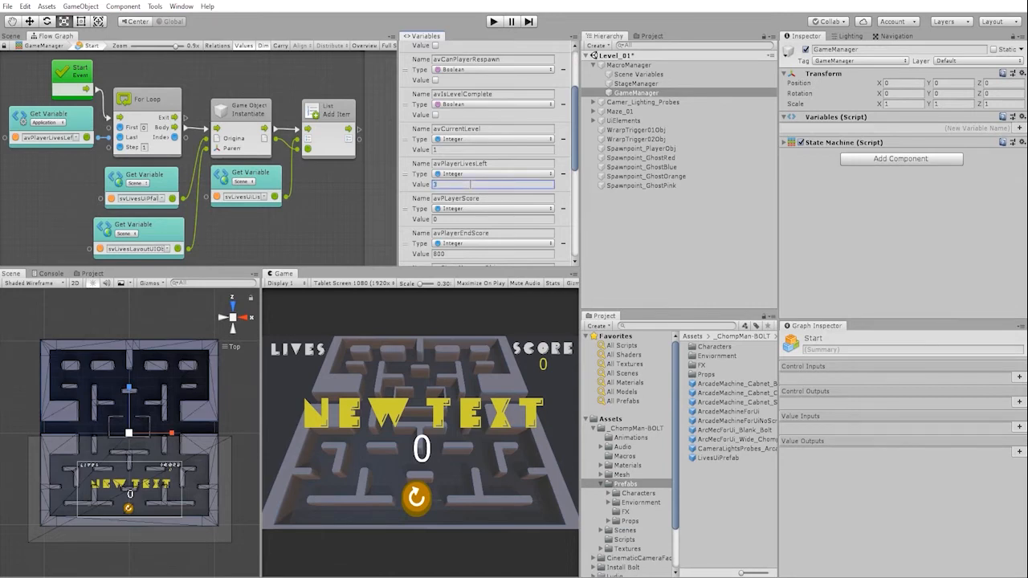
{"action": "left_click", "coordinate": [493, 22]}
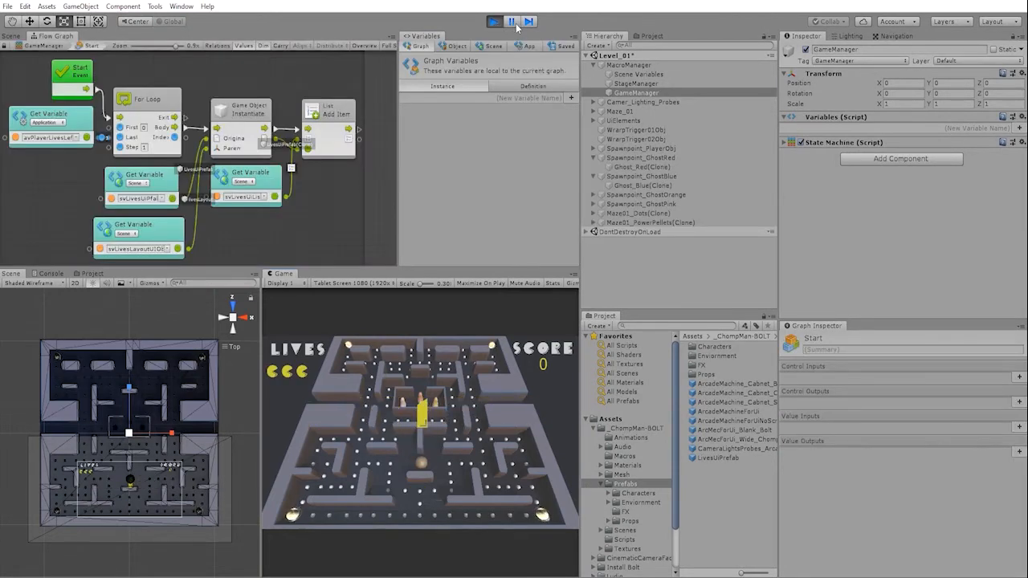
{"action": "left_click", "coordinate": [511, 21]}
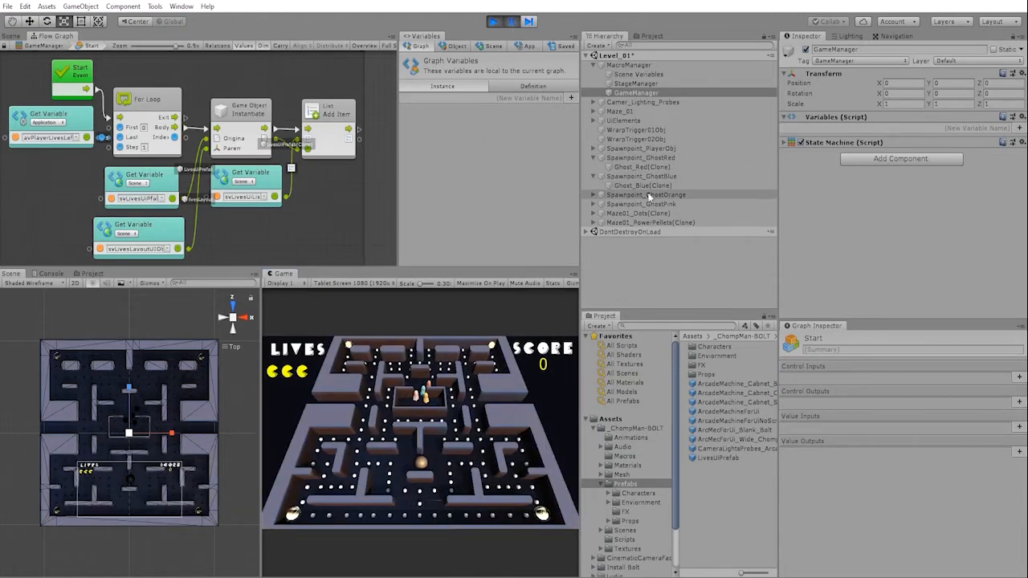
{"action": "left_click", "coordinate": [87, 474]}
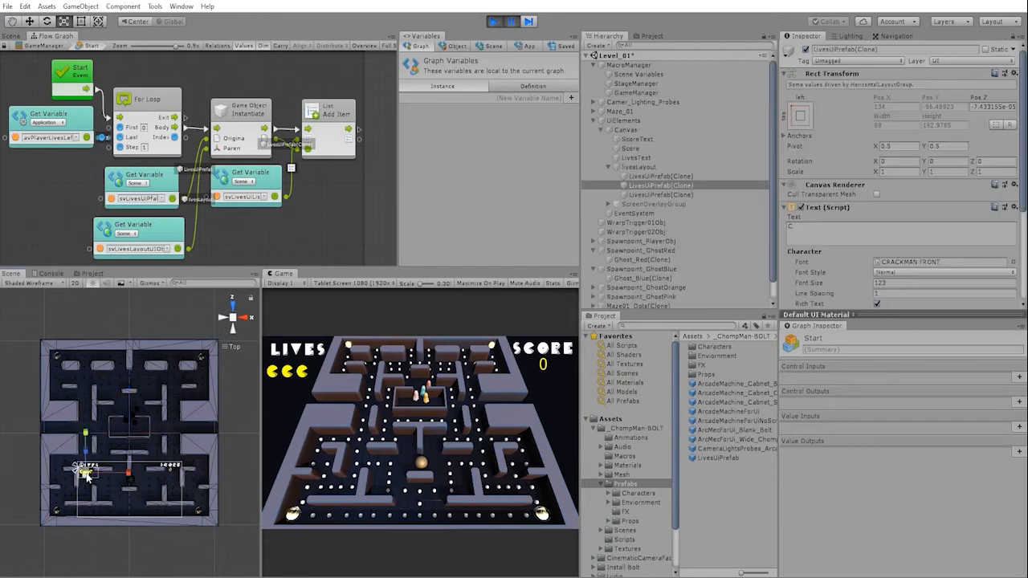
{"action": "left_click", "coordinate": [497, 47]}
{"action": "scroll", "coordinate": [498, 161], "scroll_direction": "down", "scroll_amount": 3}
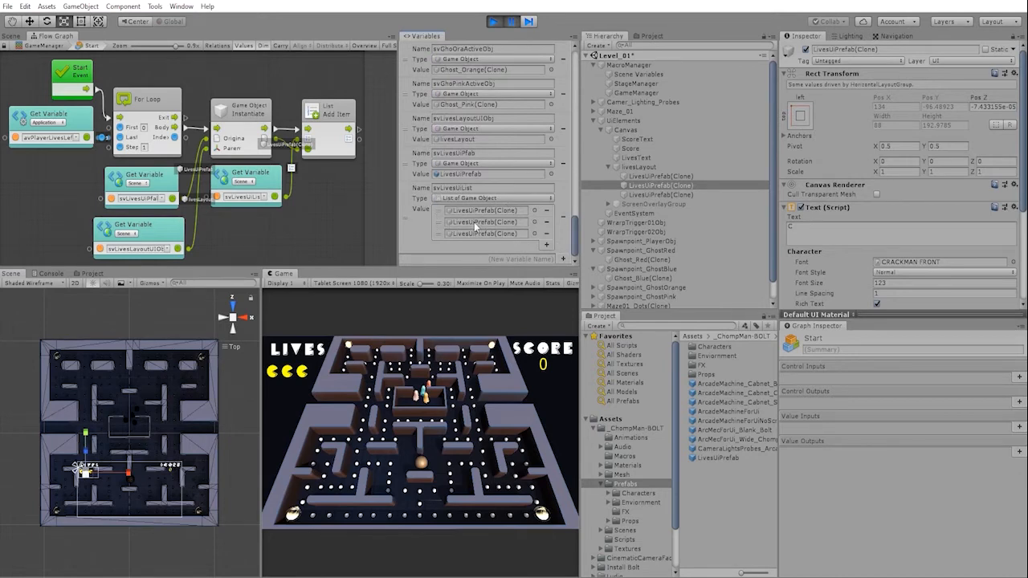
{"action": "left_click", "coordinate": [494, 23]}
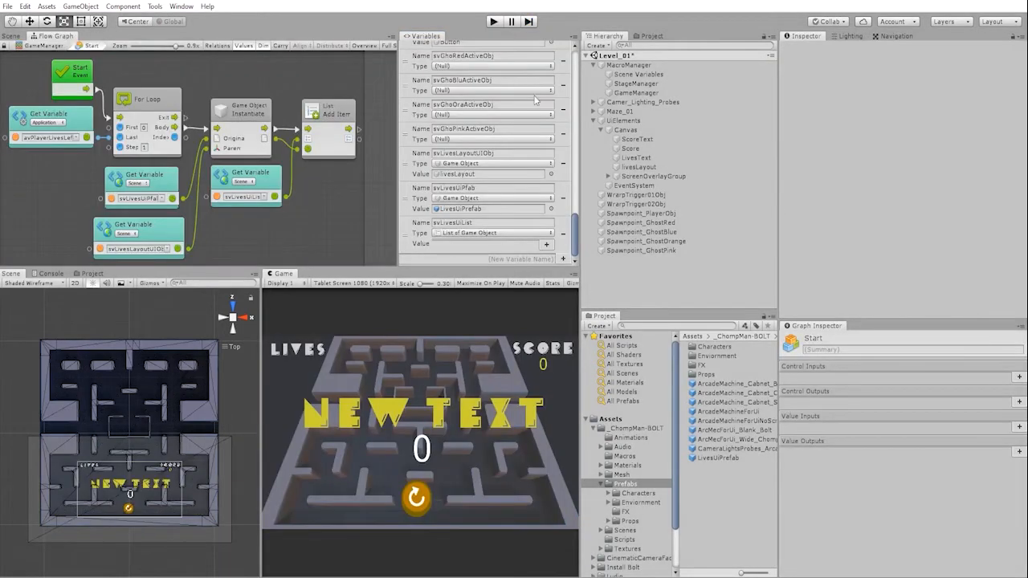
- Play-test with avPlayerLivesLeft at 2 so two icons spawn, then begin selecting the spawn group nodes
{"action": "left_click", "coordinate": [520, 46]}
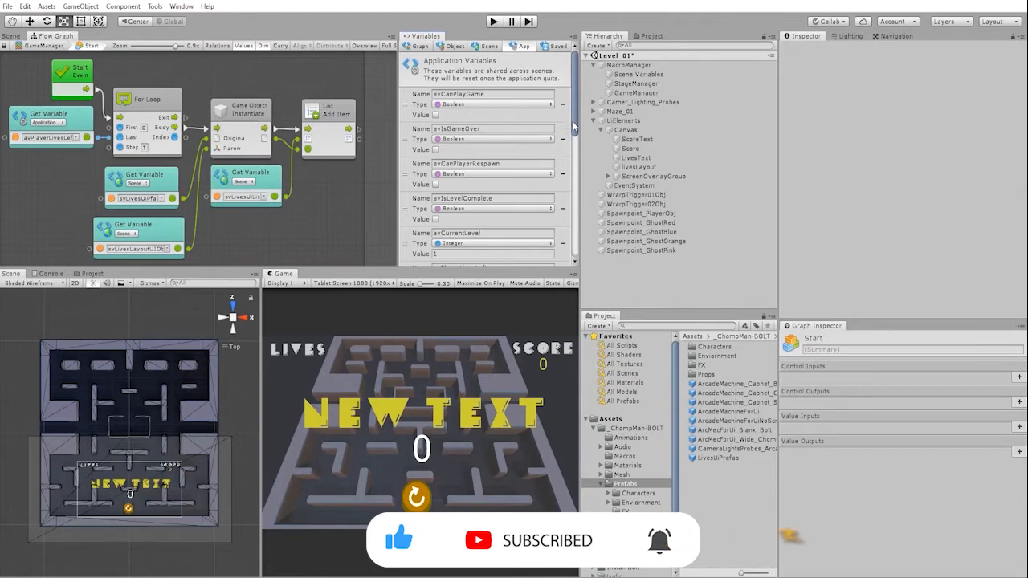
{"action": "scroll", "coordinate": [562, 172], "scroll_direction": "down", "scroll_amount": 4}
{"action": "scroll", "coordinate": [564, 174], "scroll_direction": "down", "scroll_amount": 3}
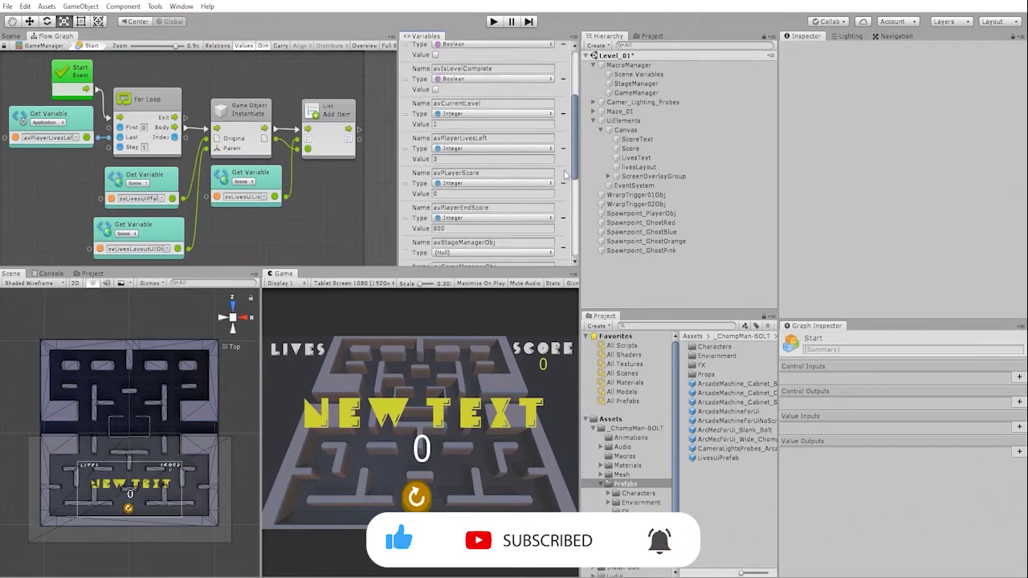
{"action": "left_click", "coordinate": [459, 159]}
{"action": "left_click", "coordinate": [492, 22]}
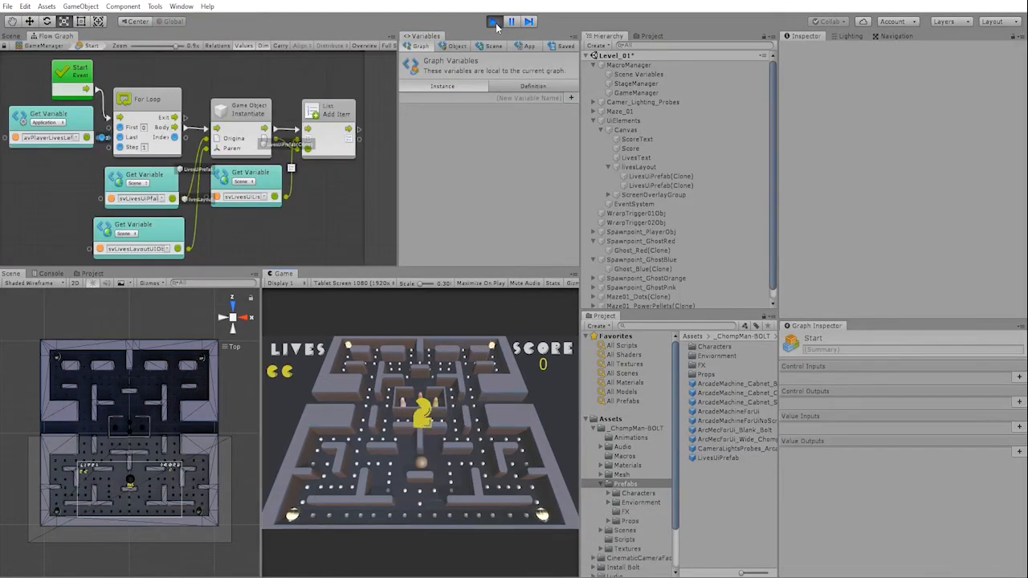
{"action": "left_click", "coordinate": [493, 21]}
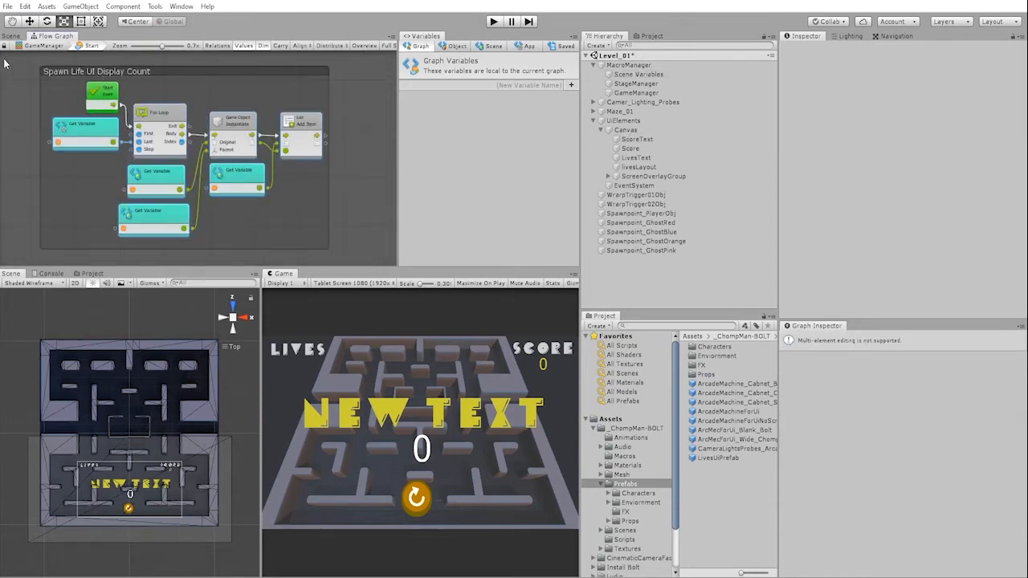
{"action": "left_click_drag", "start_coordinate": [6, 64], "coordinate": [363, 253]}
- Finish the selection and navigate GameManager > PlayerWasKilled > SubtractLife into its flow graph
{"action": "middle_click_drag", "start_coordinate": [363, 253], "coordinate": [354, 221]}
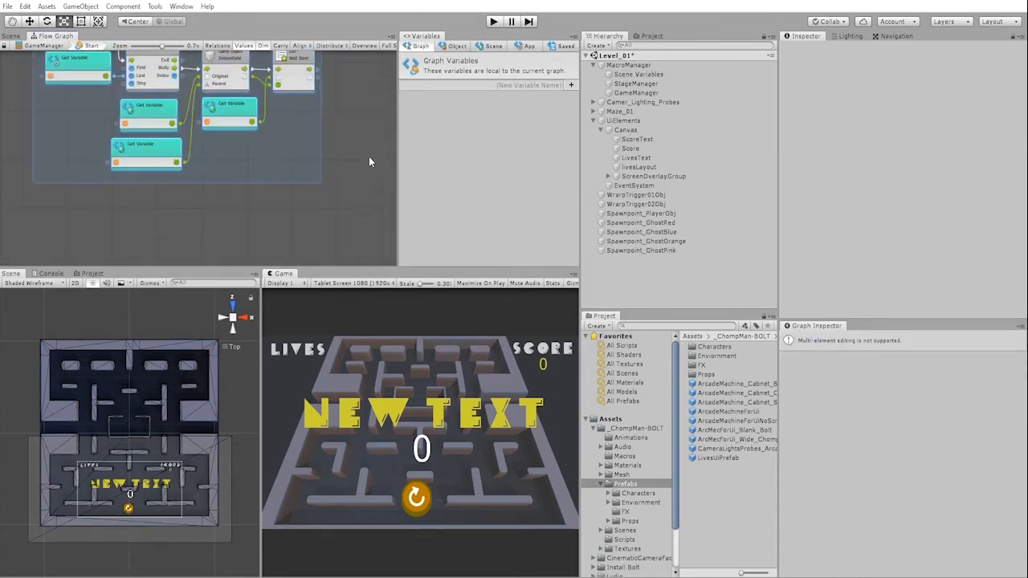
{"action": "left_click", "coordinate": [43, 46]}
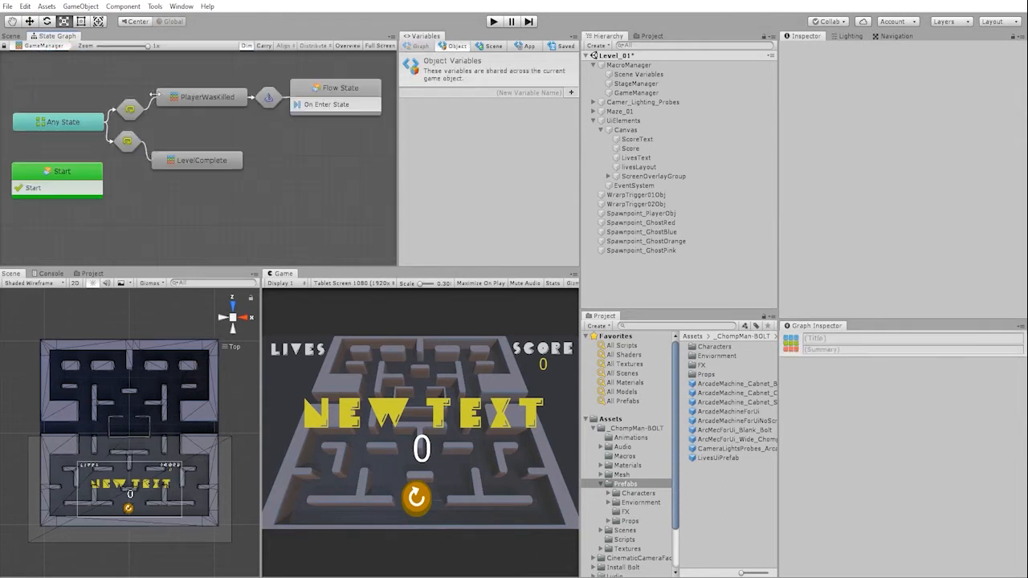
{"action": "double_click", "coordinate": [206, 99]}
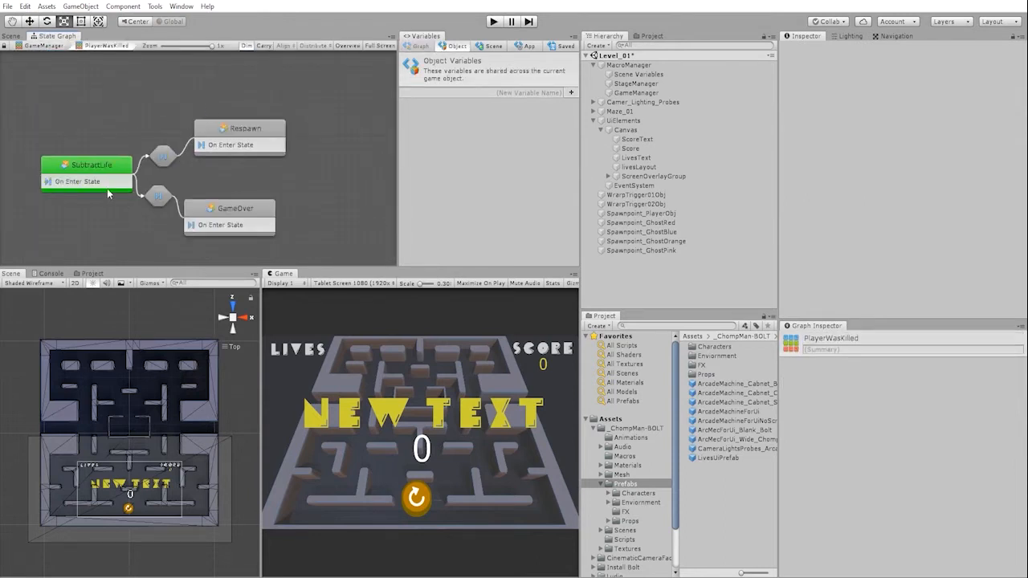
{"action": "double_click", "coordinate": [105, 182]}
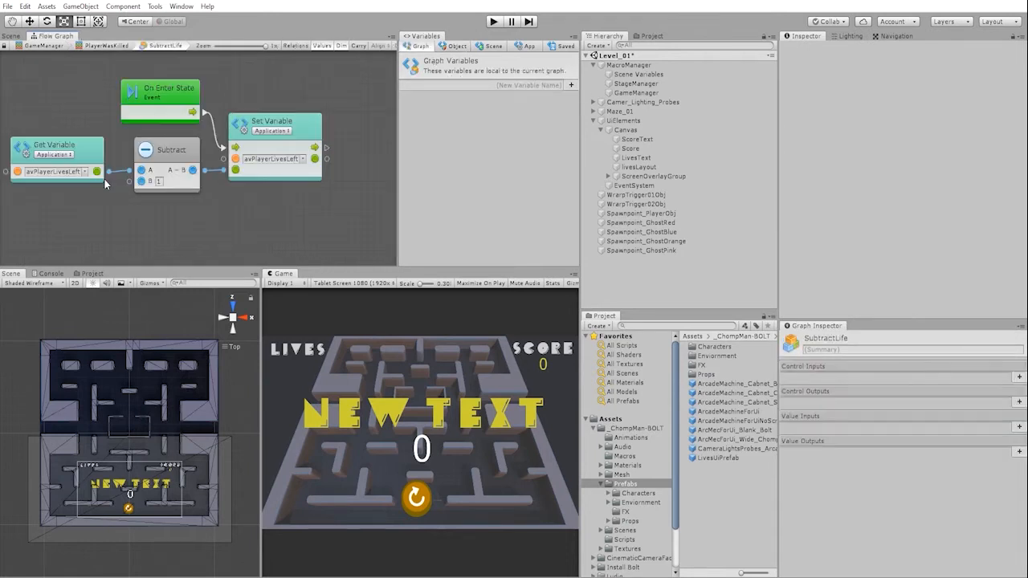
{"action": "middle_click_drag", "start_coordinate": [194, 208], "coordinate": [189, 189]}
{"action": "scroll", "coordinate": [190, 197], "scroll_direction": "down", "scroll_amount": 2}
- Paste the spawn group below the subtraction nodes, delete its Start event and unlink On Enter State
{"action": "key", "text": "shift+space"}
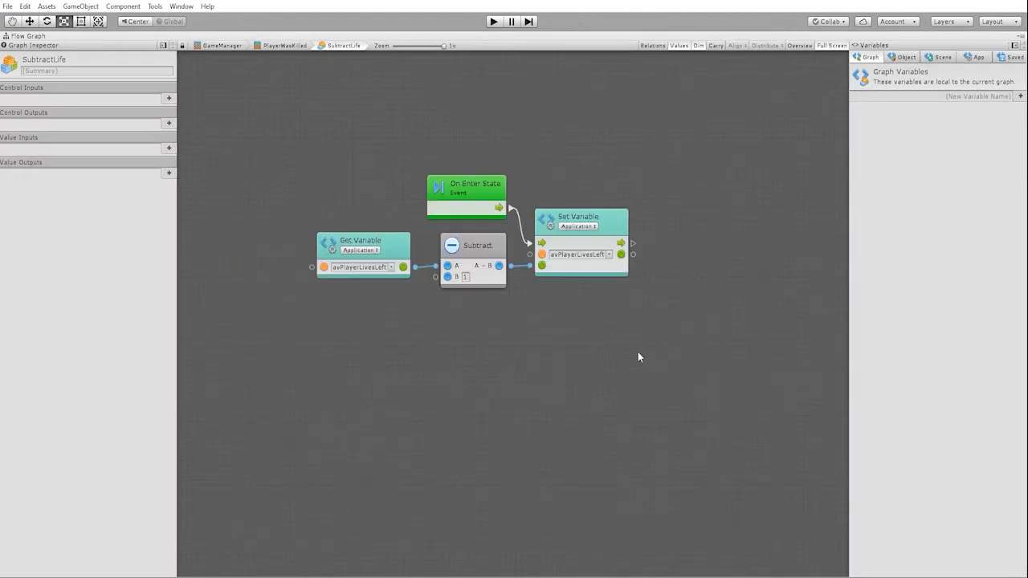
{"action": "key", "text": "ctrl+v"}
{"action": "left_click_drag", "start_coordinate": [572, 191], "coordinate": [673, 260]}
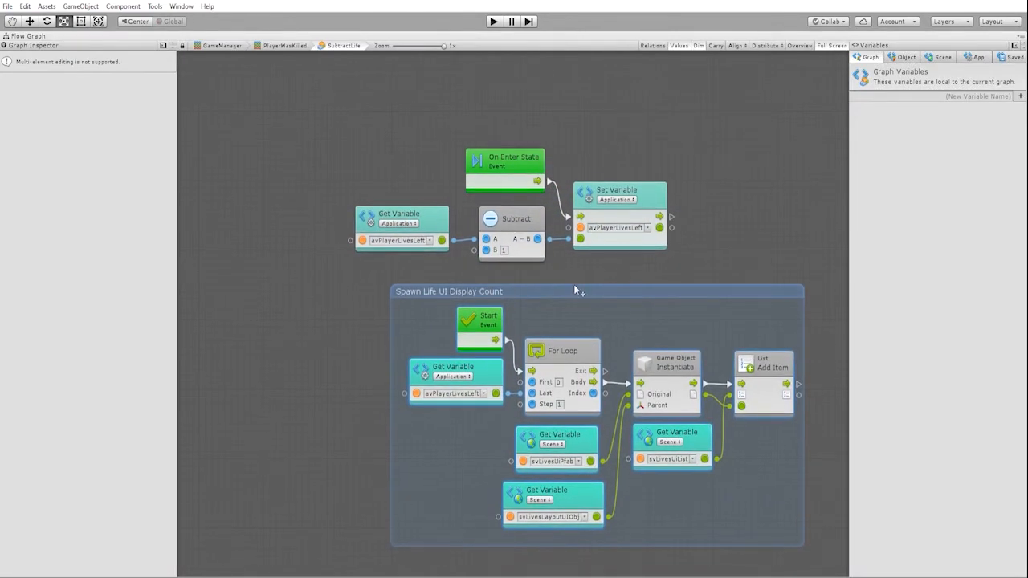
{"action": "left_click", "coordinate": [488, 323]}
{"action": "key", "text": "Delete"}
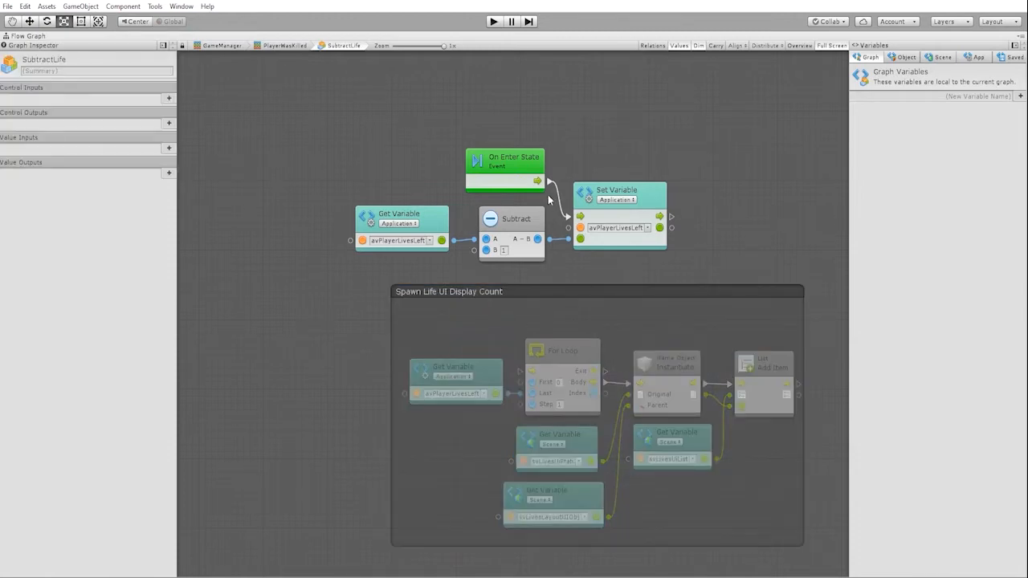
{"action": "right_click", "coordinate": [552, 187]}
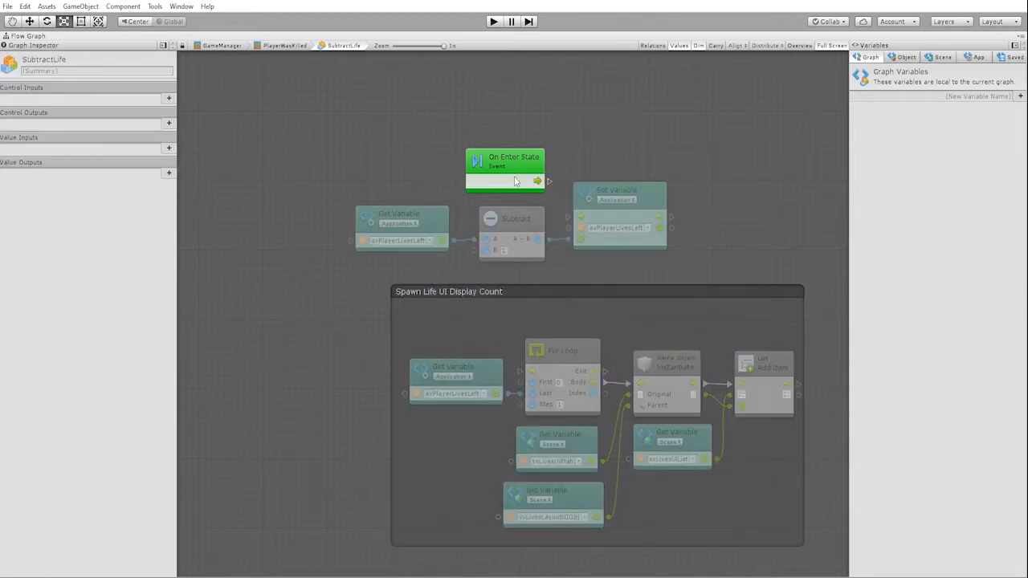
{"action": "scroll", "coordinate": [539, 170], "scroll_direction": "down", "scroll_amount": 1}
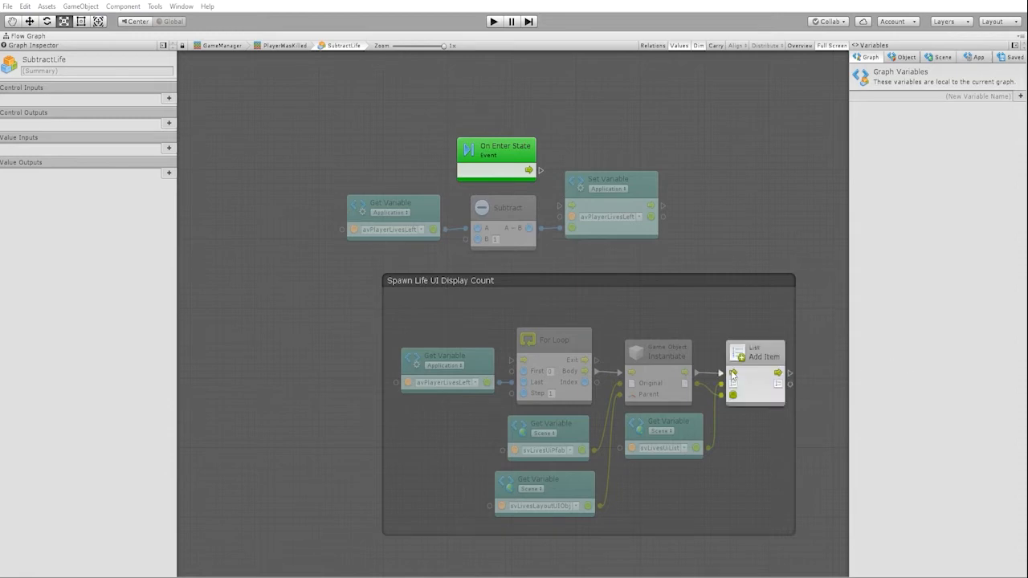
- Duplicate the lives-left Get Variable and For Loop out of the group, with On Enter State beside them
{"action": "left_click", "coordinate": [554, 340]}
{"action": "left_click", "coordinate": [445, 358], "text": "ctrl"}
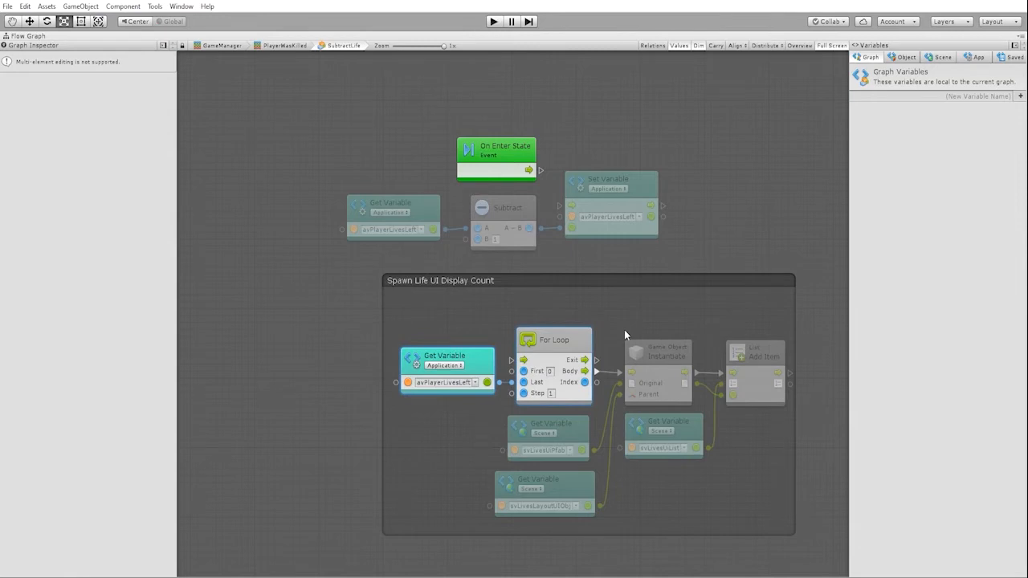
{"action": "key", "text": "ctrl+d"}
{"action": "left_click_drag", "start_coordinate": [562, 345], "coordinate": [257, 297]}
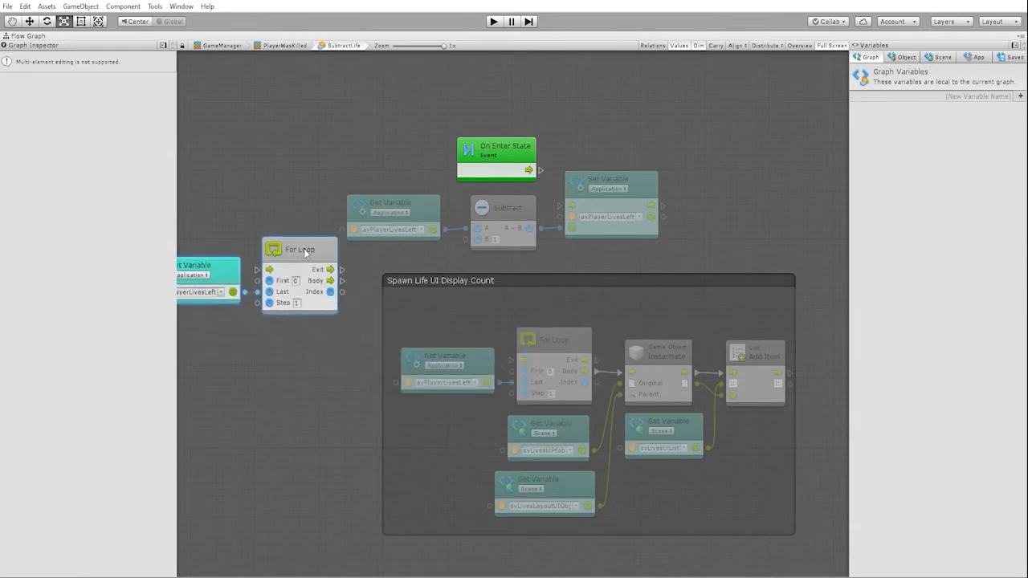
{"action": "scroll", "coordinate": [448, 359], "scroll_direction": "down", "scroll_amount": 2}
{"action": "left_click_drag", "start_coordinate": [408, 289], "coordinate": [377, 259]}
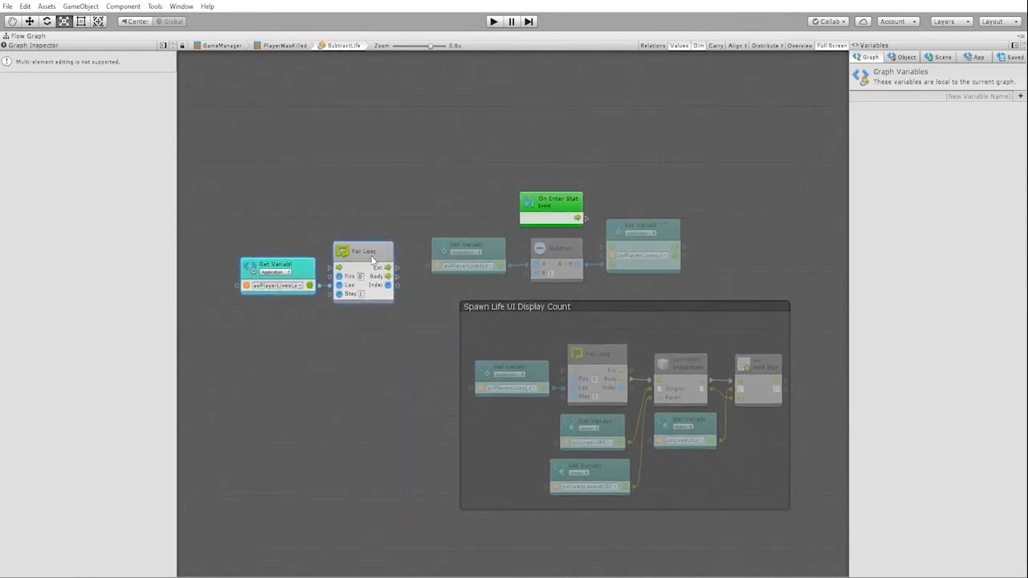
{"action": "mouse_move", "coordinate": [558, 204]}
{"action": "left_mouse_down"}
{"action": "mouse_move", "coordinate": [280, 223]}
{"action": "mouse_move", "coordinate": [337, 266]}
{"action": "left_mouse_up"}
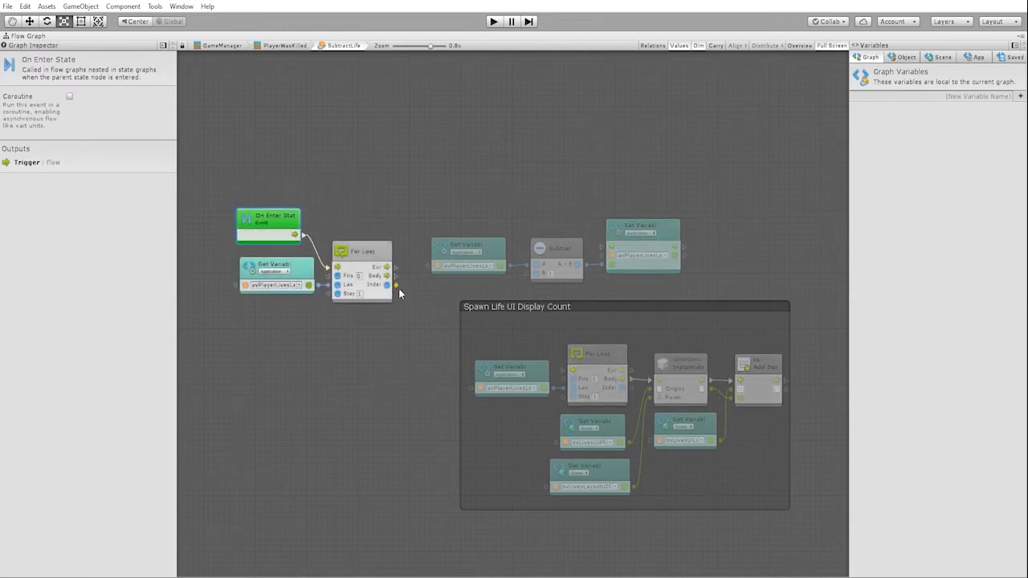
- Shift the three subtraction nodes right and start a link from the new loop's body
{"action": "left_click_drag", "start_coordinate": [429, 297], "coordinate": [691, 173]}
{"action": "left_click_drag", "start_coordinate": [638, 241], "coordinate": [726, 221]}
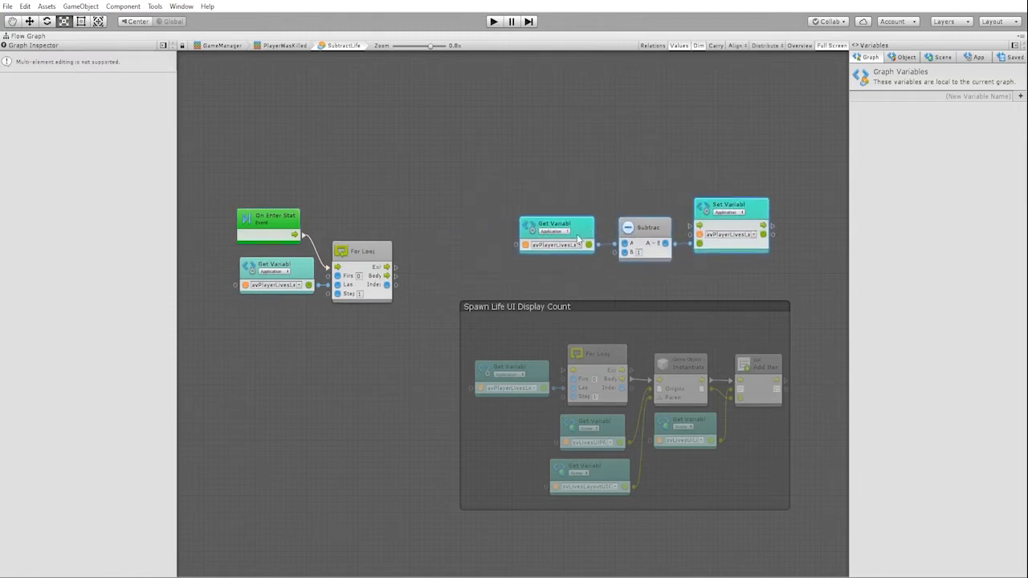
{"action": "left_click_drag", "start_coordinate": [387, 276], "coordinate": [420, 298]}
- Place a Game Object Destroy node on the loop body and position it clear of the group
{"action": "left_click", "coordinate": [420, 297]}
{"action": "type", "text": "gameobject dest"}
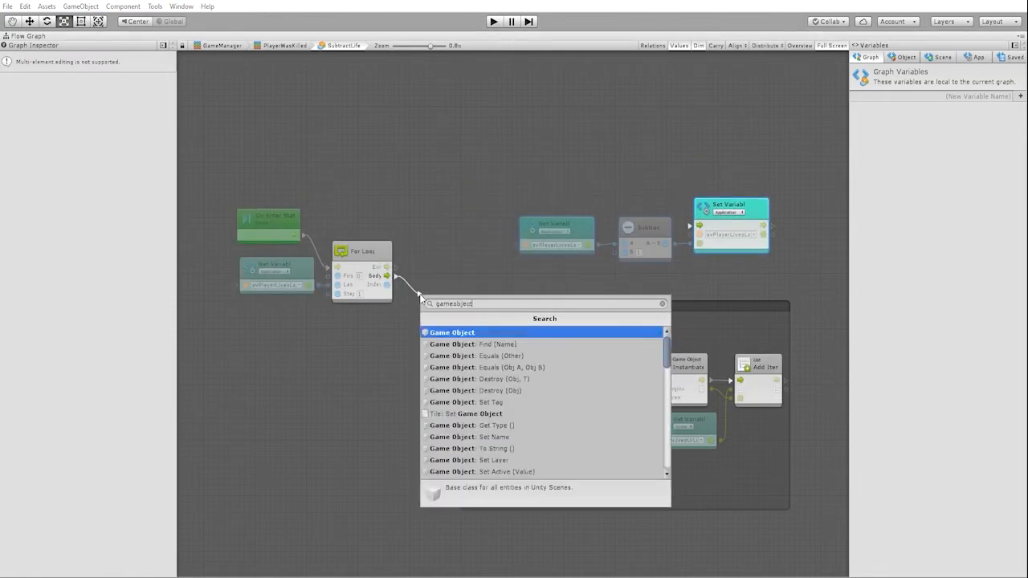
{"action": "key", "text": "Return"}
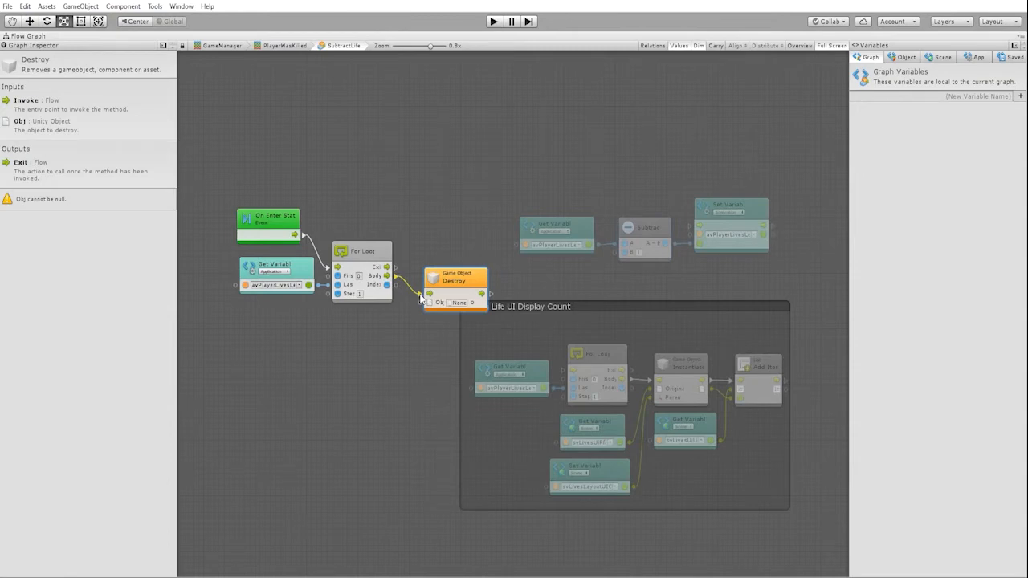
{"action": "right_click", "coordinate": [447, 282]}
{"action": "key", "text": "Escape"}
{"action": "left_click_drag", "start_coordinate": [449, 279], "coordinate": [444, 265]}
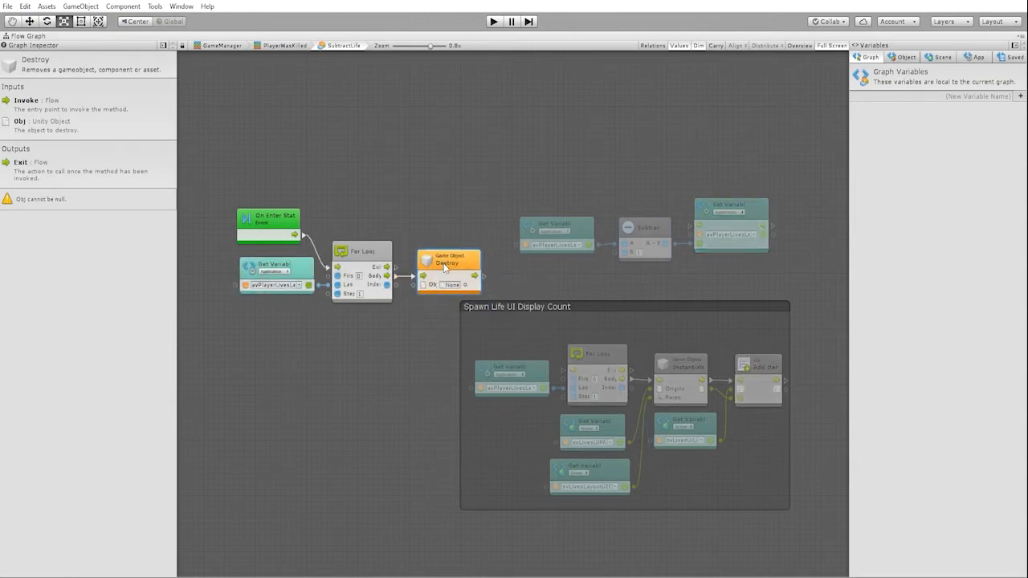
- Duplicate the svLivesUiList variable beside the loop and add a Get List Item fed by the loop index
{"action": "left_click", "coordinate": [686, 425]}
{"action": "key", "text": "ctrl+d"}
{"action": "mouse_move", "coordinate": [690, 430]}
{"action": "left_mouse_down"}
{"action": "mouse_move", "coordinate": [358, 321]}
{"action": "mouse_move", "coordinate": [336, 325]}
{"action": "left_mouse_up"}
{"action": "left_click", "coordinate": [819, 241]}
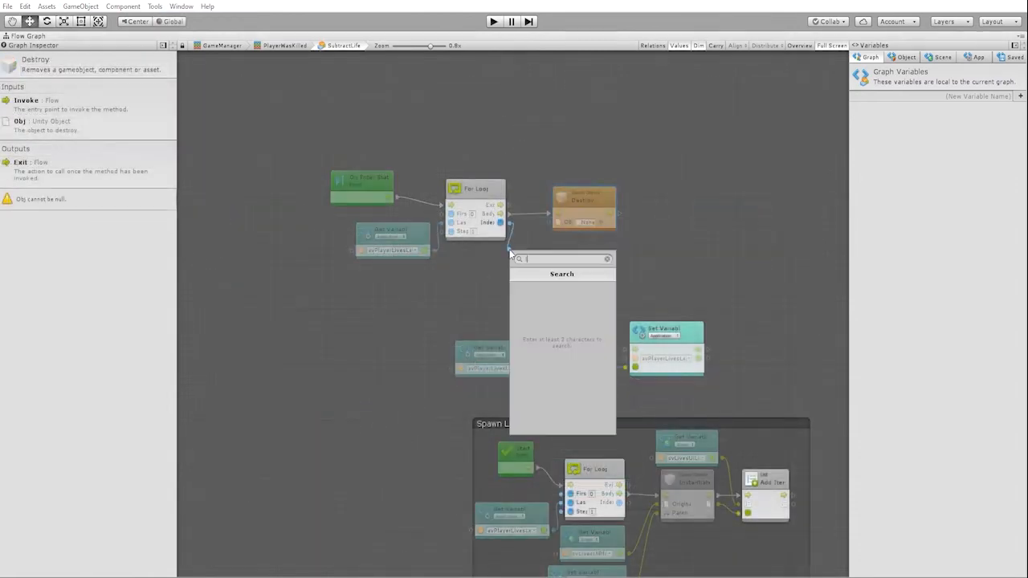
{"action": "type", "text": "get list"}
{"action": "key", "text": "Return"}
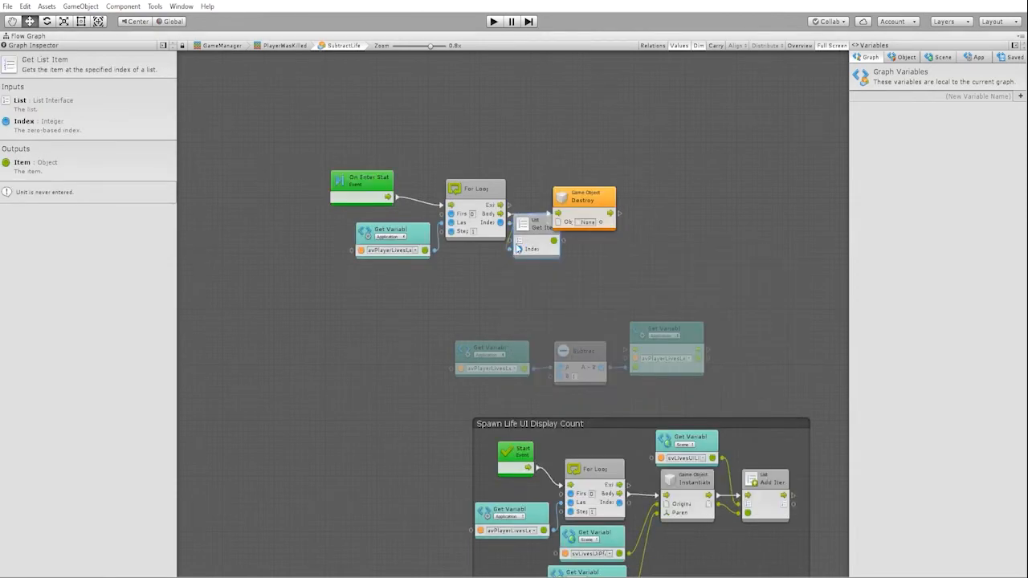
{"action": "left_click_drag", "start_coordinate": [526, 229], "coordinate": [530, 257]}
{"action": "left_click", "coordinate": [695, 446]}
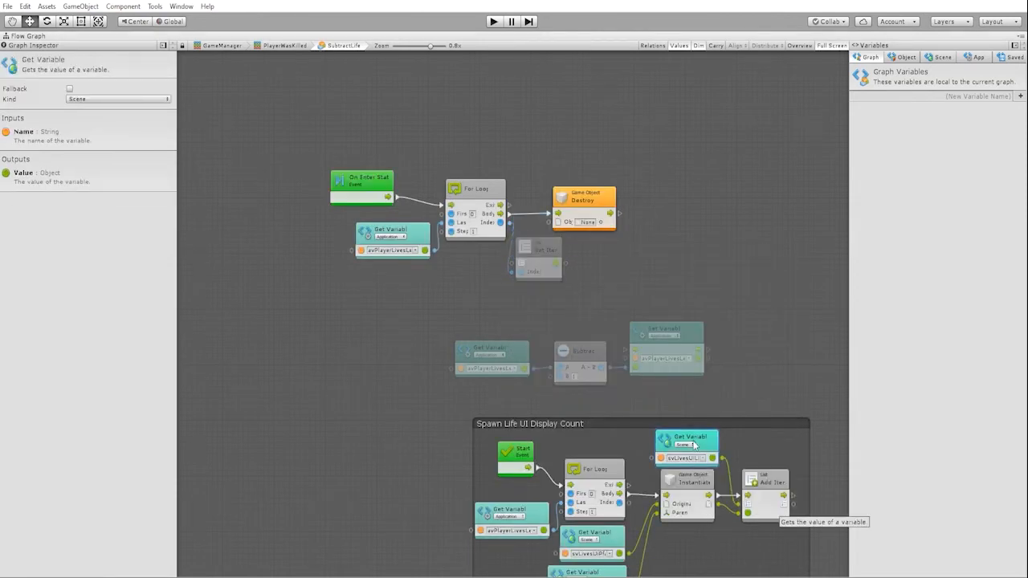
{"action": "key", "text": "ctrl+d"}
{"action": "left_click_drag", "start_coordinate": [712, 451], "coordinate": [487, 259]}
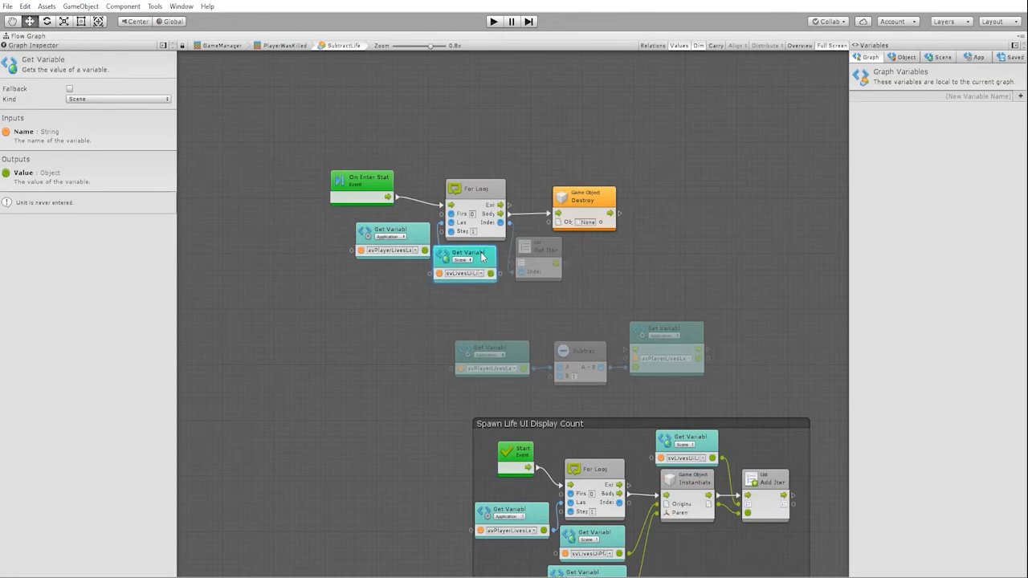
- Wire the list into Get List Item and its item into Destroy's object, then start from the loop exit
{"action": "left_click", "coordinate": [536, 259]}
{"action": "left_click_drag", "start_coordinate": [536, 258], "coordinate": [548, 256]}
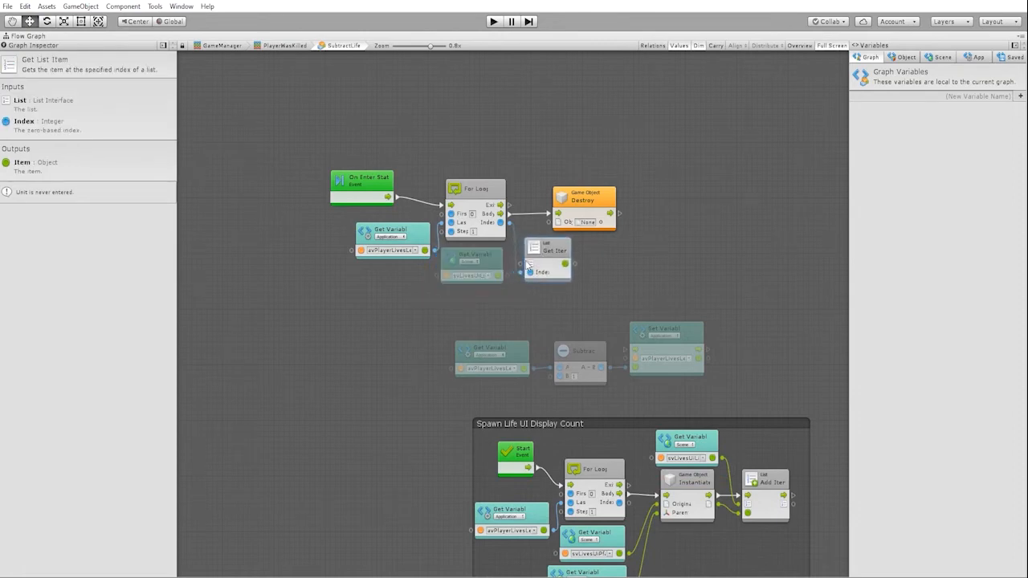
{"action": "left_click", "coordinate": [529, 265]}
{"action": "left_click", "coordinate": [498, 275]}
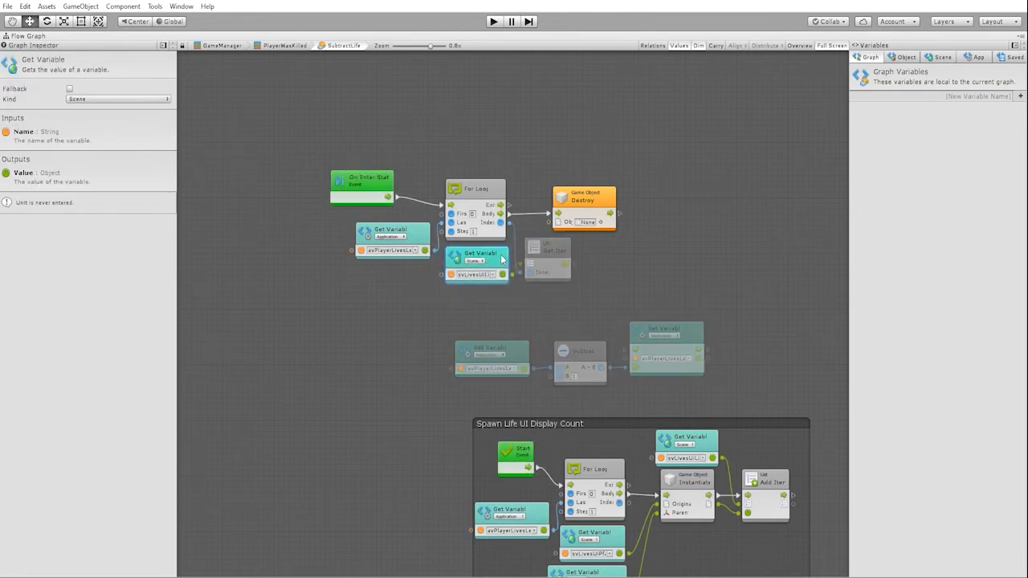
{"action": "left_click_drag", "start_coordinate": [474, 257], "coordinate": [479, 255]}
{"action": "left_click", "coordinate": [549, 251]}
{"action": "left_click_drag", "start_coordinate": [549, 251], "coordinate": [554, 251]}
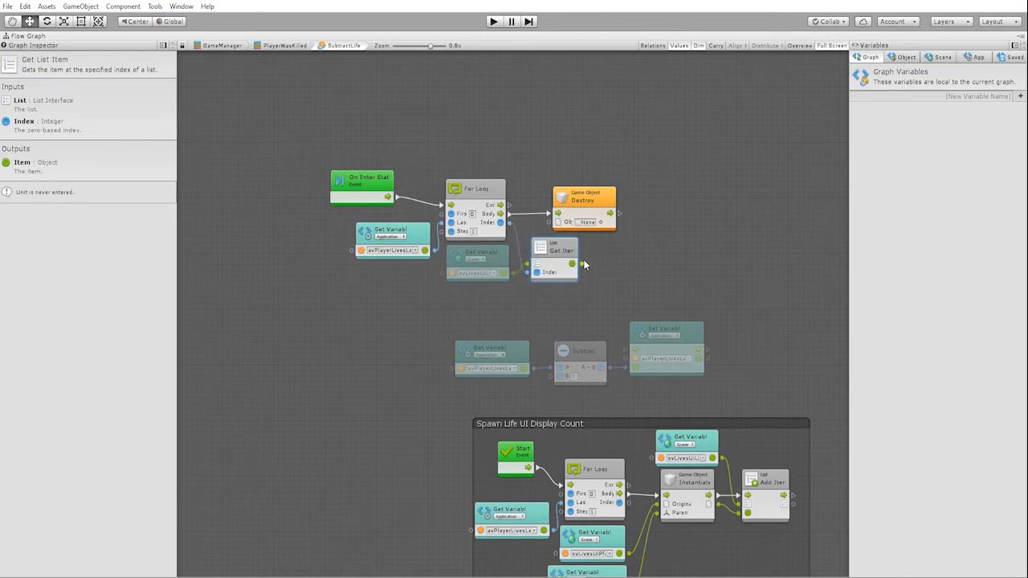
{"action": "left_click", "coordinate": [582, 265]}
{"action": "left_click", "coordinate": [550, 224]}
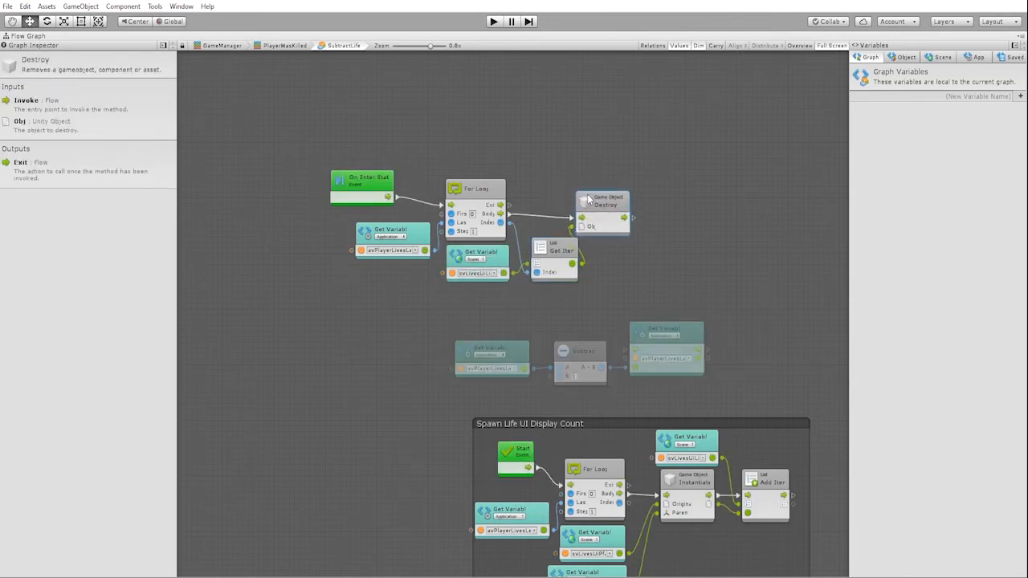
{"action": "left_click_drag", "start_coordinate": [570, 195], "coordinate": [604, 197]}
{"action": "left_click", "coordinate": [501, 205]}
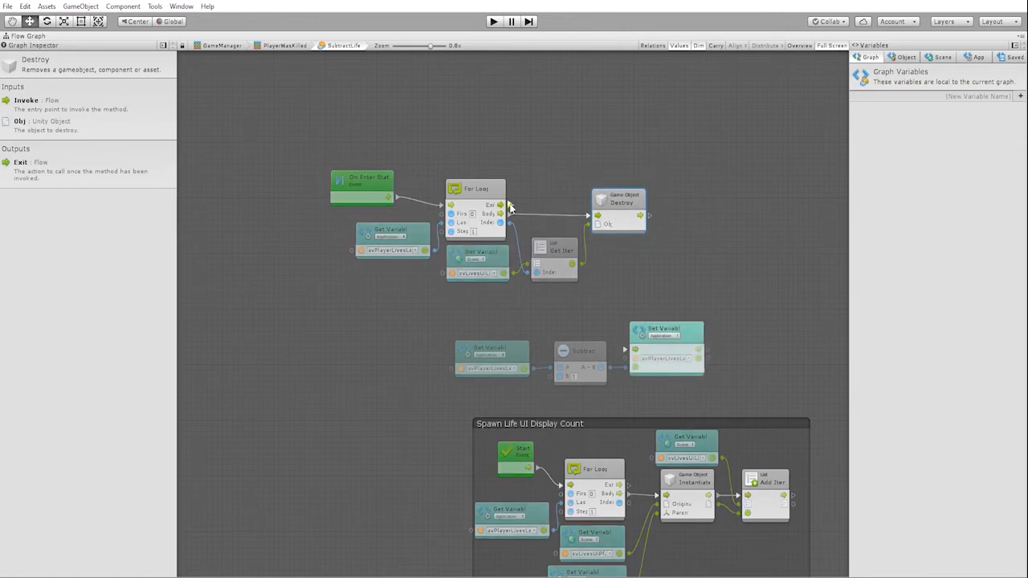
- Add a List Clear unit after the For Loop exit and position it beside Destroy
{"action": "left_click", "coordinate": [681, 202]}
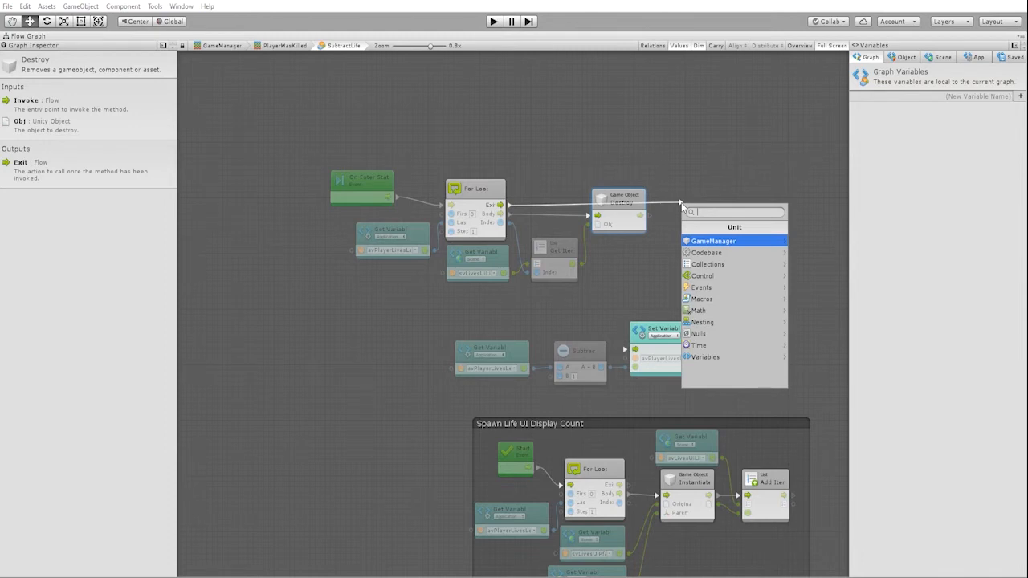
{"action": "type", "text": "list"}
{"action": "key", "text": "Down"}
{"action": "key", "text": "Return"}
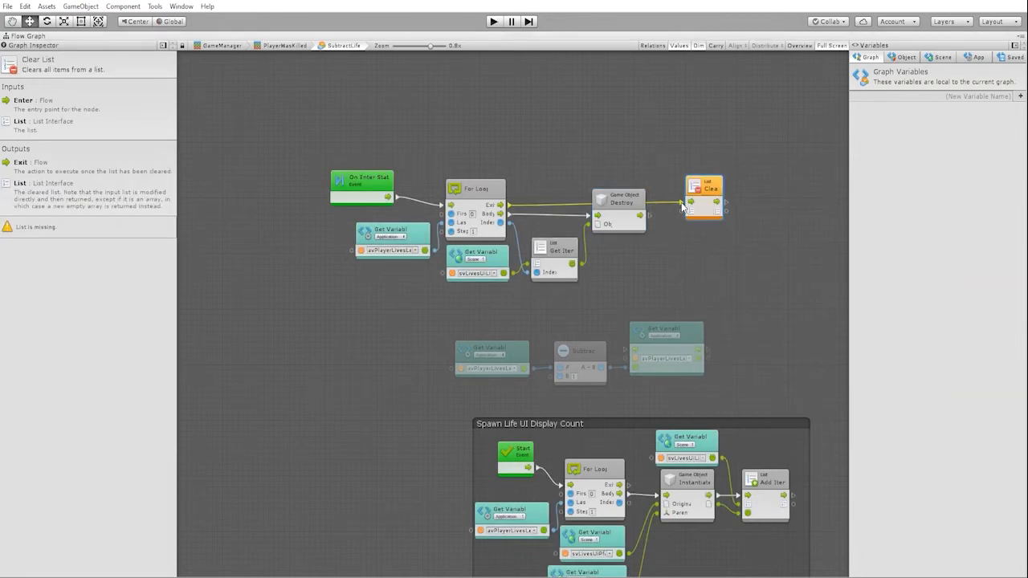
{"action": "left_click_drag", "start_coordinate": [710, 189], "coordinate": [689, 190]}
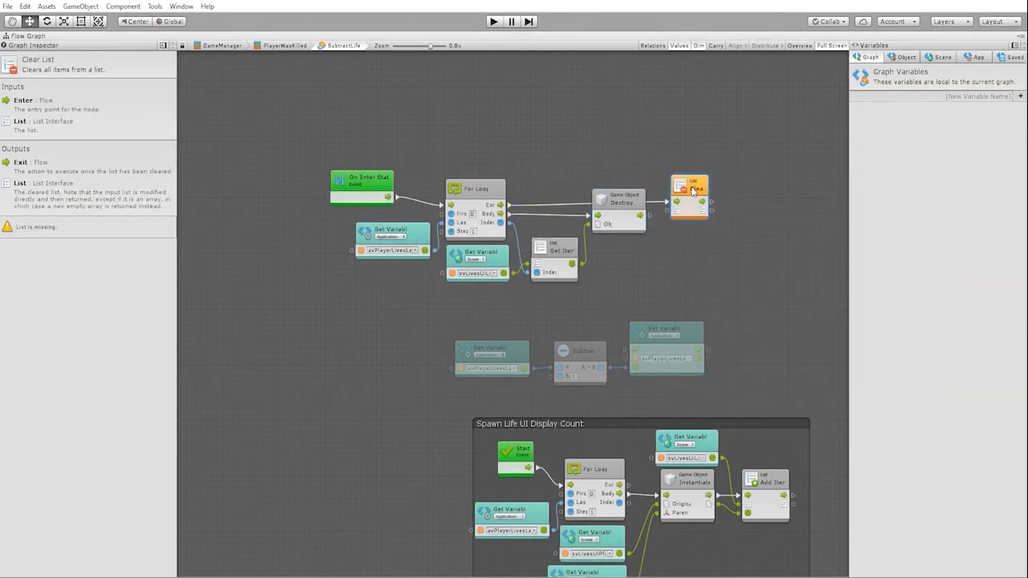
{"action": "middle_click_drag", "start_coordinate": [691, 260], "coordinate": [612, 257]}
- Move the Get Variable, Subtract and Set Variable nodes into the row after Clear List
{"action": "left_click_drag", "start_coordinate": [674, 293], "coordinate": [429, 374]}
{"action": "left_click_drag", "start_coordinate": [584, 344], "coordinate": [714, 265]}
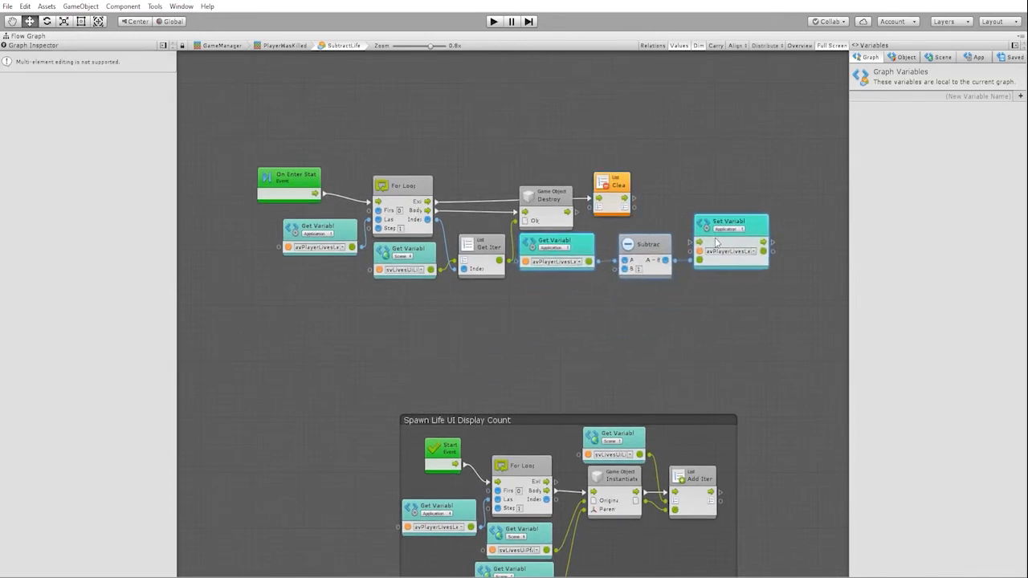
{"action": "middle_click_drag", "start_coordinate": [714, 265], "coordinate": [682, 297]}
{"action": "left_click", "coordinate": [662, 234]}
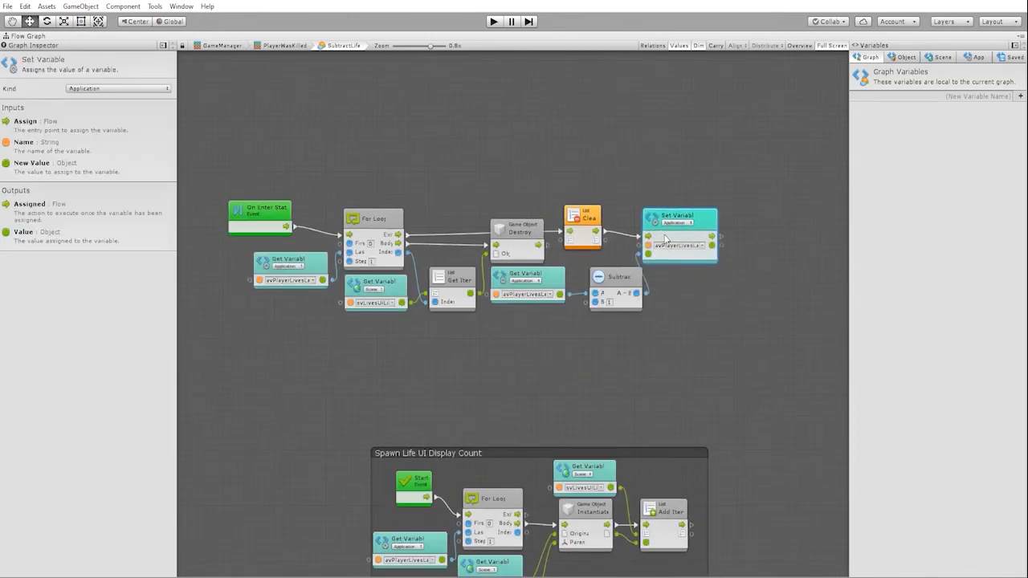
{"action": "left_click_drag", "start_coordinate": [671, 239], "coordinate": [667, 234]}
{"action": "left_click_drag", "start_coordinate": [545, 279], "coordinate": [553, 277]}
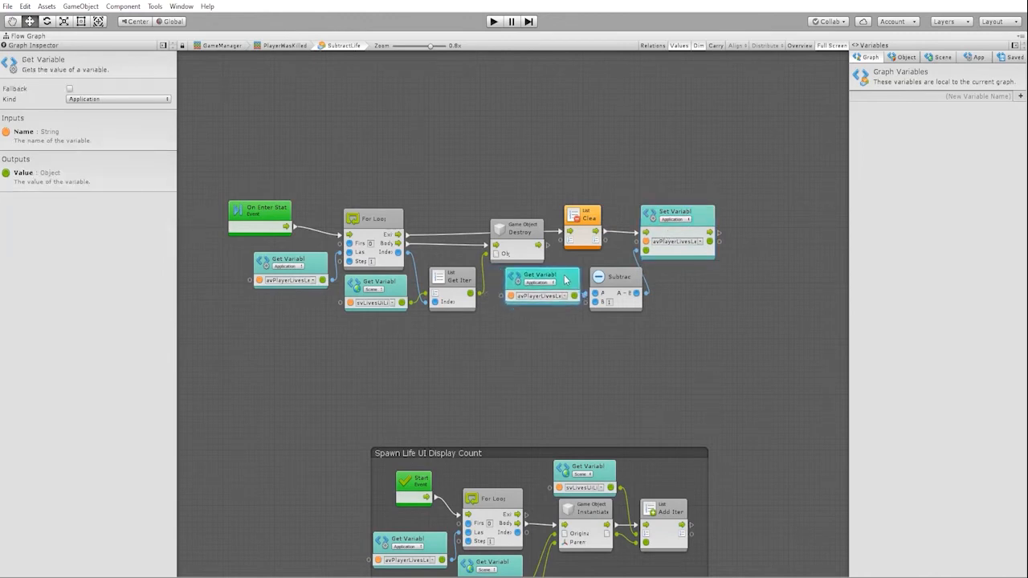
{"action": "left_click_drag", "start_coordinate": [623, 281], "coordinate": [618, 279]}
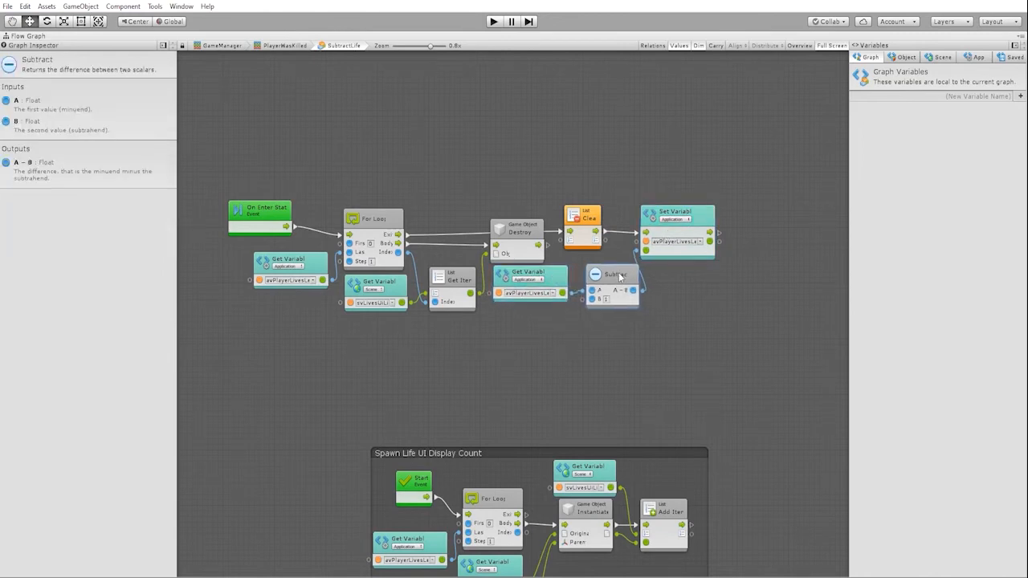
{"action": "left_click", "coordinate": [697, 225]}
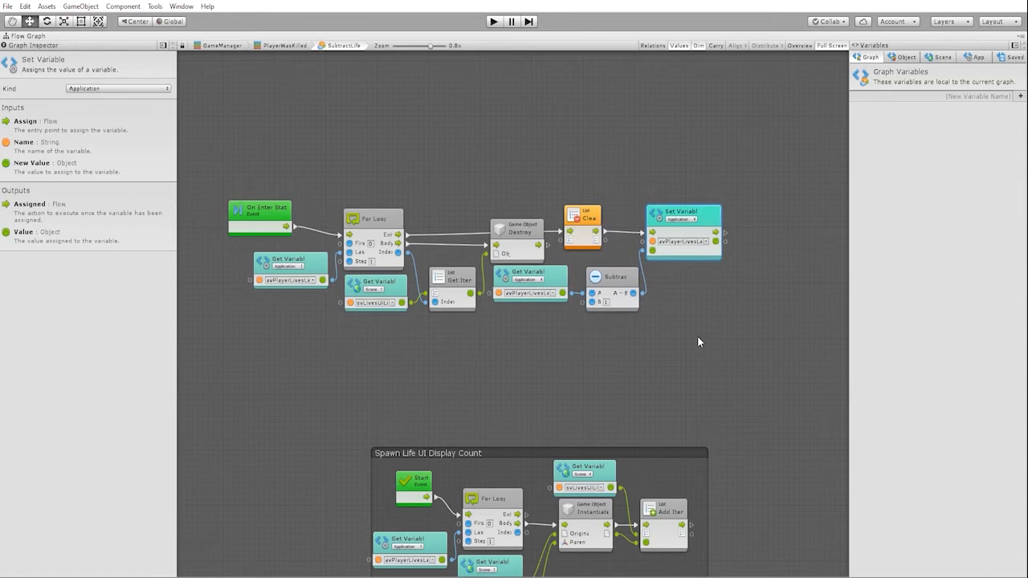
{"action": "middle_click_drag", "start_coordinate": [697, 337], "coordinate": [664, 278]}
{"action": "left_click", "coordinate": [399, 443]}
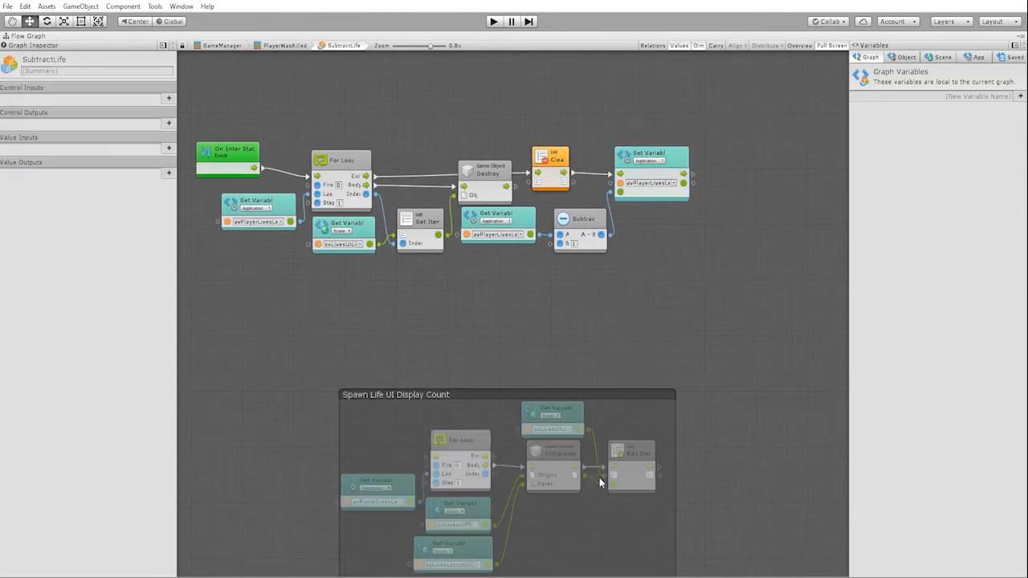
- Move the spawn For Loop, Instantiate and Add Item nodes into line after Set Variable
{"action": "mouse_move", "coordinate": [655, 409]}
{"action": "left_mouse_down"}
{"action": "mouse_move", "coordinate": [500, 514]}
{"action": "mouse_move", "coordinate": [401, 554]}
{"action": "left_mouse_up"}
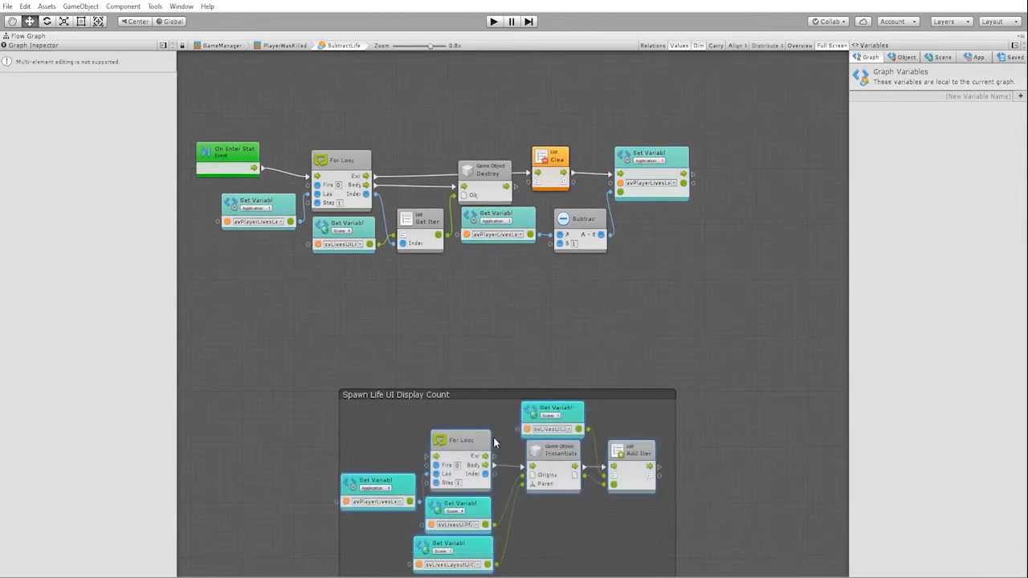
{"action": "mouse_move", "coordinate": [470, 449]}
{"action": "left_mouse_down"}
{"action": "mouse_move", "coordinate": [645, 303]}
{"action": "mouse_move", "coordinate": [654, 265]}
{"action": "left_mouse_up"}
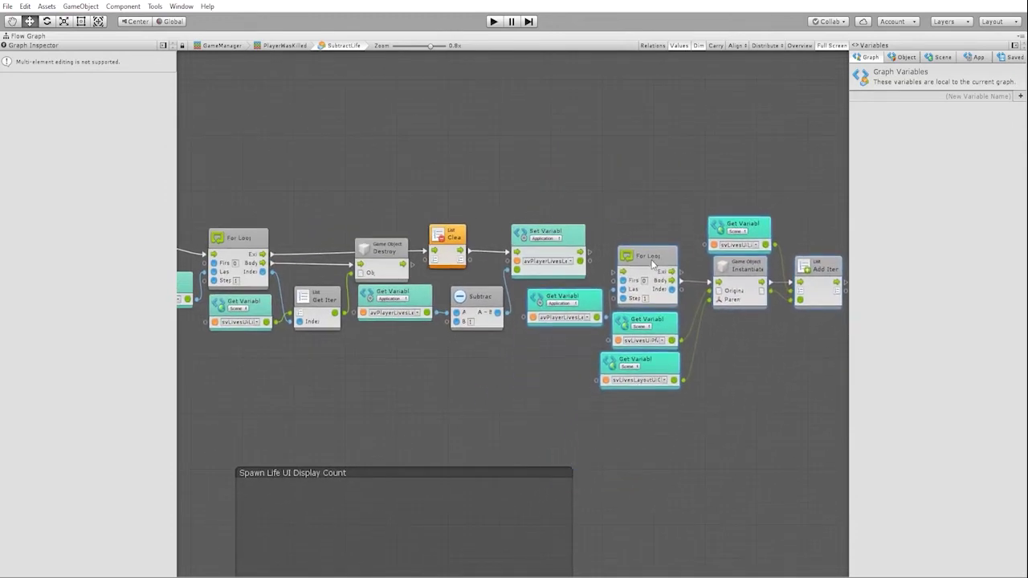
{"action": "left_click", "coordinate": [641, 217]}
{"action": "middle_click_drag", "start_coordinate": [682, 353], "coordinate": [637, 374]}
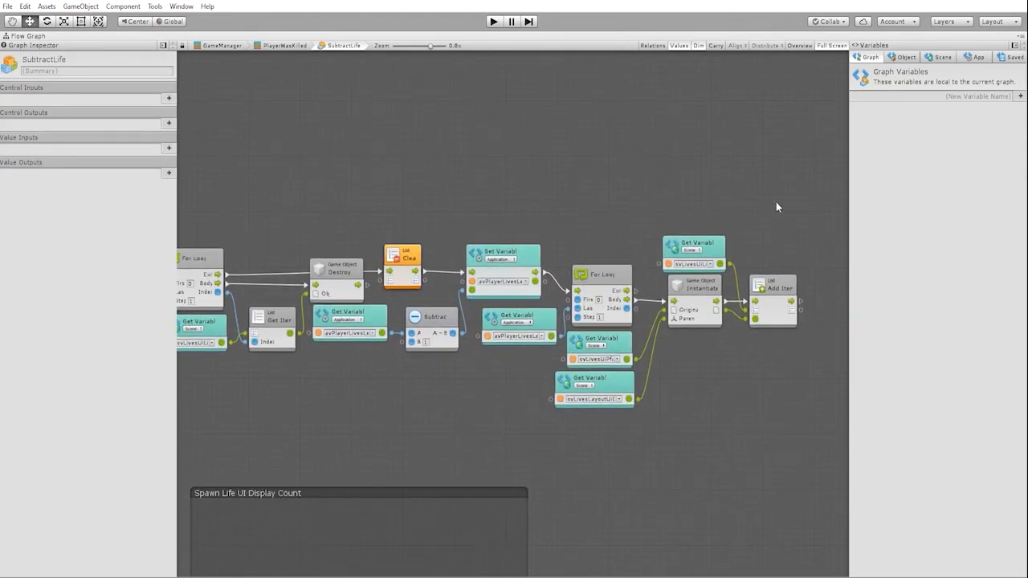
{"action": "left_click_drag", "start_coordinate": [608, 277], "coordinate": [608, 257]}
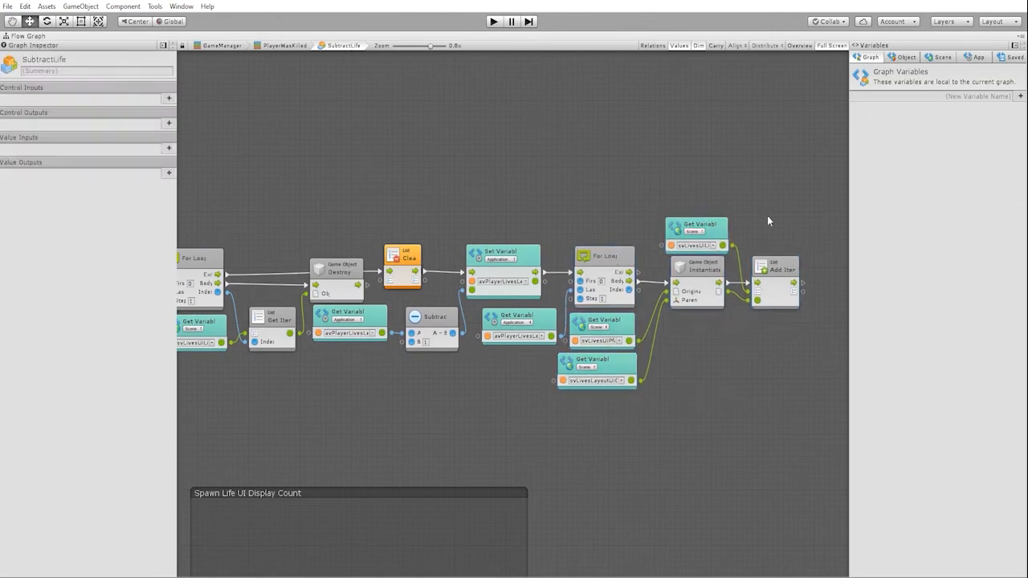
{"action": "left_click_drag", "start_coordinate": [767, 215], "coordinate": [666, 313]}
{"action": "left_click_drag", "start_coordinate": [692, 269], "coordinate": [676, 267]}
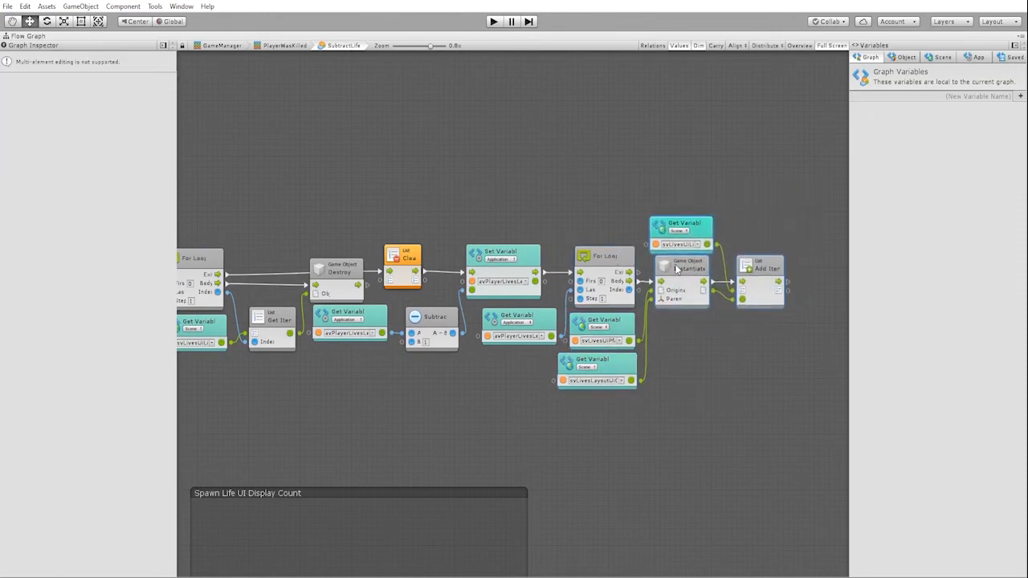
{"action": "scroll", "coordinate": [689, 423], "scroll_direction": "down", "scroll_amount": 3}
- Stretch the comment box over the whole row and rename it Spawn Life UI Subtract Display Count
{"action": "left_click_drag", "start_coordinate": [568, 405], "coordinate": [494, 342]}
{"action": "scroll", "coordinate": [548, 390], "scroll_direction": "up", "scroll_amount": 4}
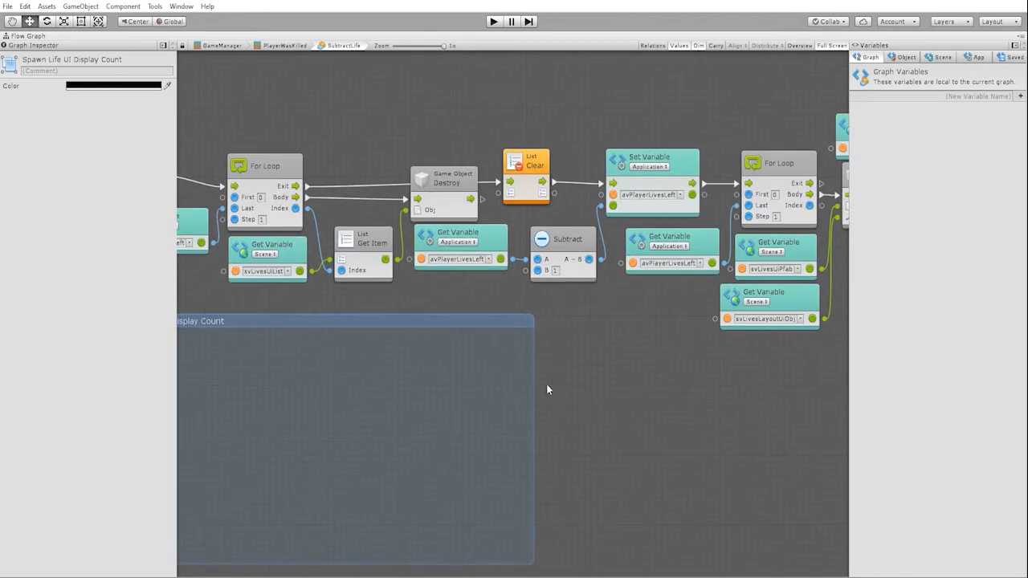
{"action": "left_click_drag", "start_coordinate": [531, 390], "coordinate": [680, 385]}
{"action": "middle_click_drag", "start_coordinate": [680, 386], "coordinate": [554, 386]}
{"action": "left_click_drag", "start_coordinate": [675, 386], "coordinate": [815, 385]}
{"action": "scroll", "coordinate": [441, 429], "scroll_direction": "down", "scroll_amount": 4}
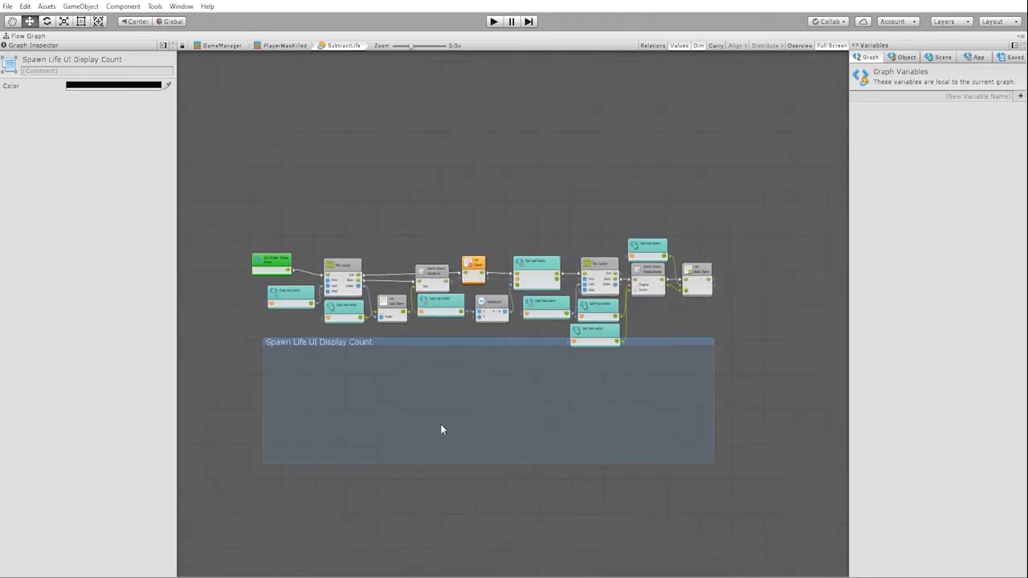
{"action": "left_click_drag", "start_coordinate": [440, 429], "coordinate": [410, 231]}
{"action": "scroll", "coordinate": [732, 346], "scroll_direction": "up", "scroll_amount": 4}
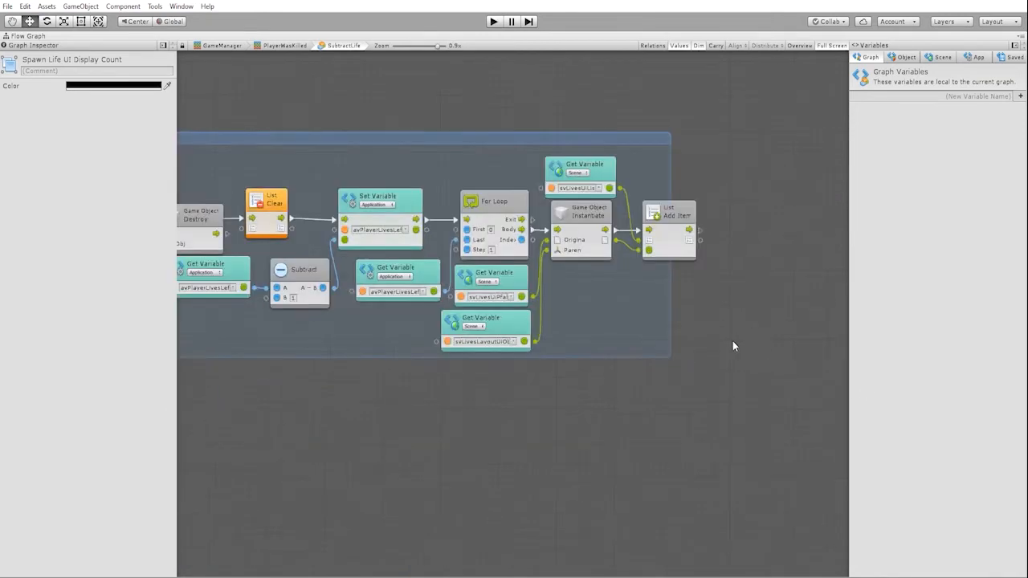
{"action": "scroll", "coordinate": [692, 321], "scroll_direction": "up", "scroll_amount": 3}
{"action": "middle_click_drag", "start_coordinate": [659, 313], "coordinate": [388, 404]}
{"action": "scroll", "coordinate": [389, 405], "scroll_direction": "up", "scroll_amount": 3}
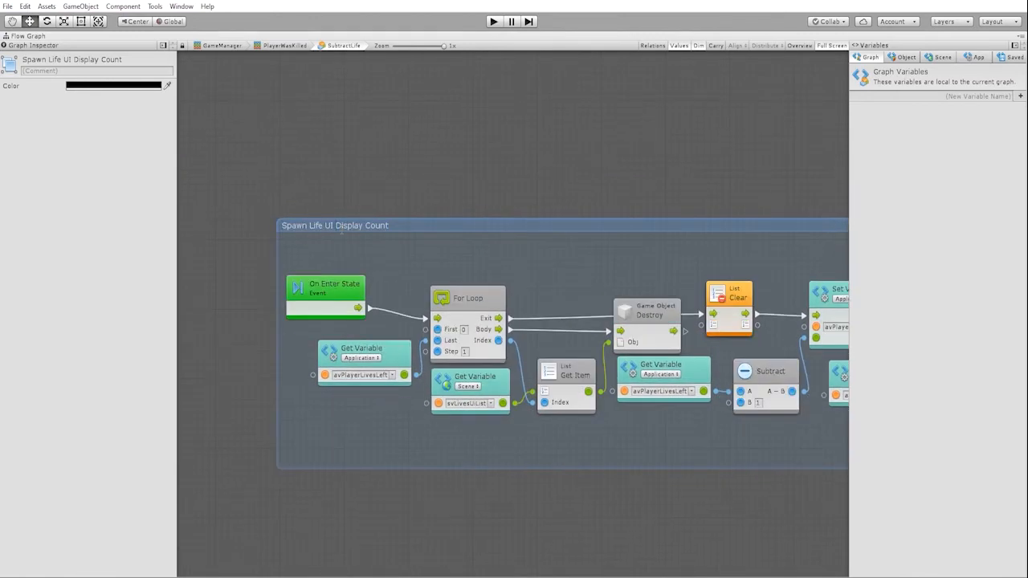
{"action": "type", "text": "Subtract"}
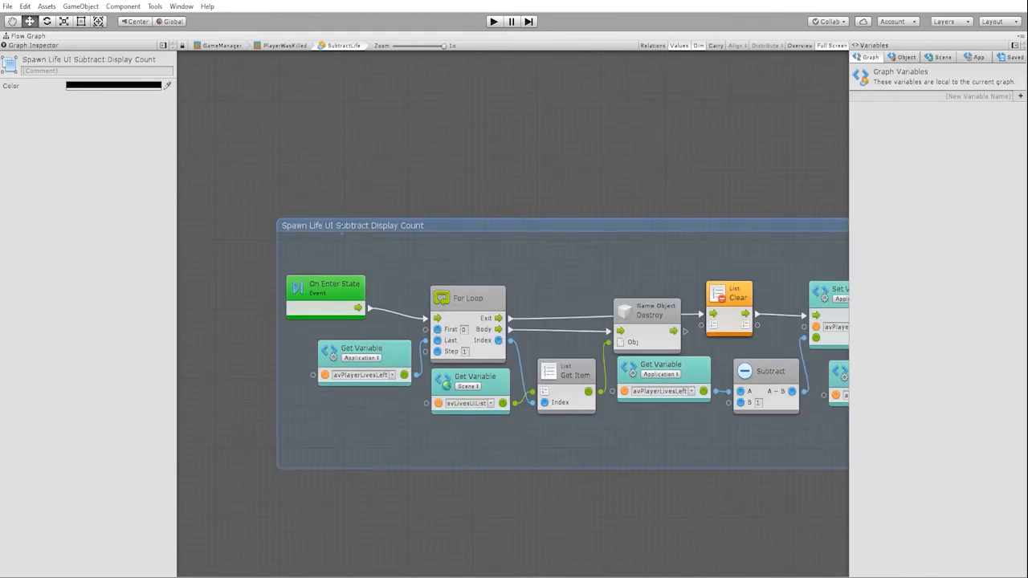
{"action": "left_click", "coordinate": [548, 176]}
{"action": "scroll", "coordinate": [432, 154], "scroll_direction": "down", "scroll_amount": 5}
{"action": "scroll", "coordinate": [414, 148], "scroll_direction": "down", "scroll_amount": 3}
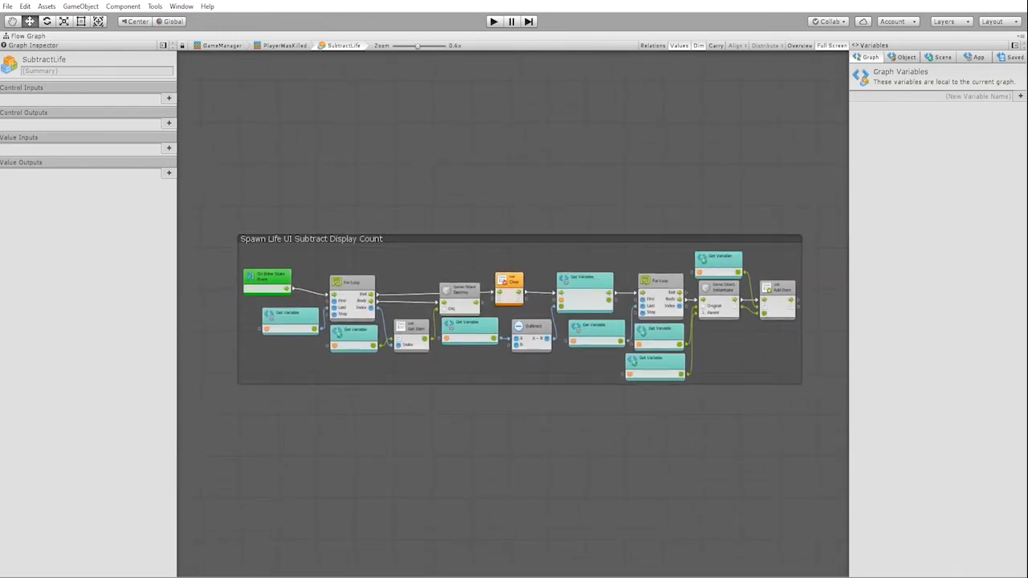
{"action": "middle_click_drag", "start_coordinate": [513, 442], "coordinate": [503, 468]}
{"action": "scroll", "coordinate": [643, 374], "scroll_direction": "up", "scroll_amount": 3}
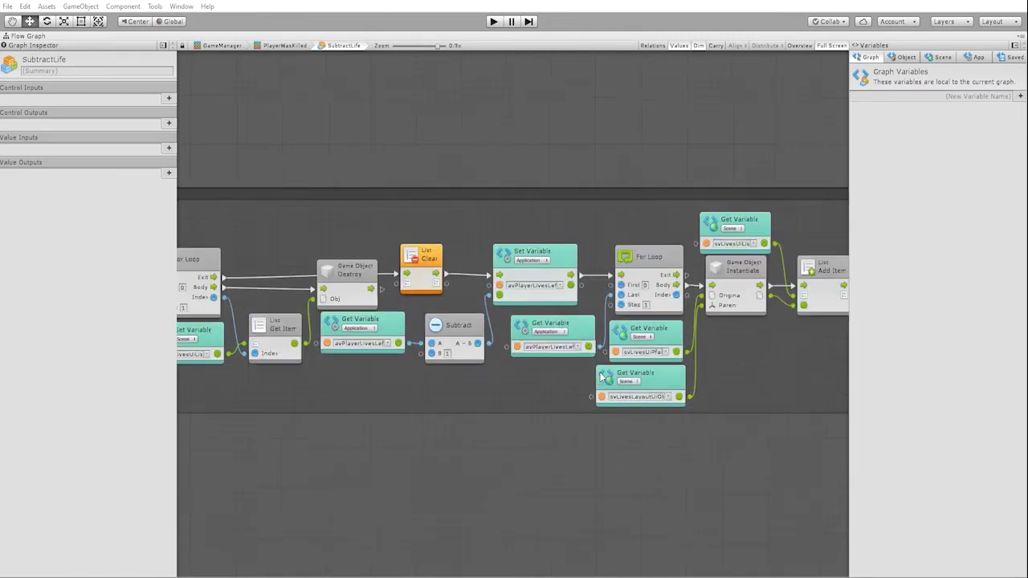
{"action": "scroll", "coordinate": [562, 361], "scroll_direction": "up", "scroll_amount": 3}
{"action": "left_click_drag", "start_coordinate": [513, 357], "coordinate": [562, 385]}
{"action": "left_click_drag", "start_coordinate": [438, 321], "coordinate": [438, 356]}
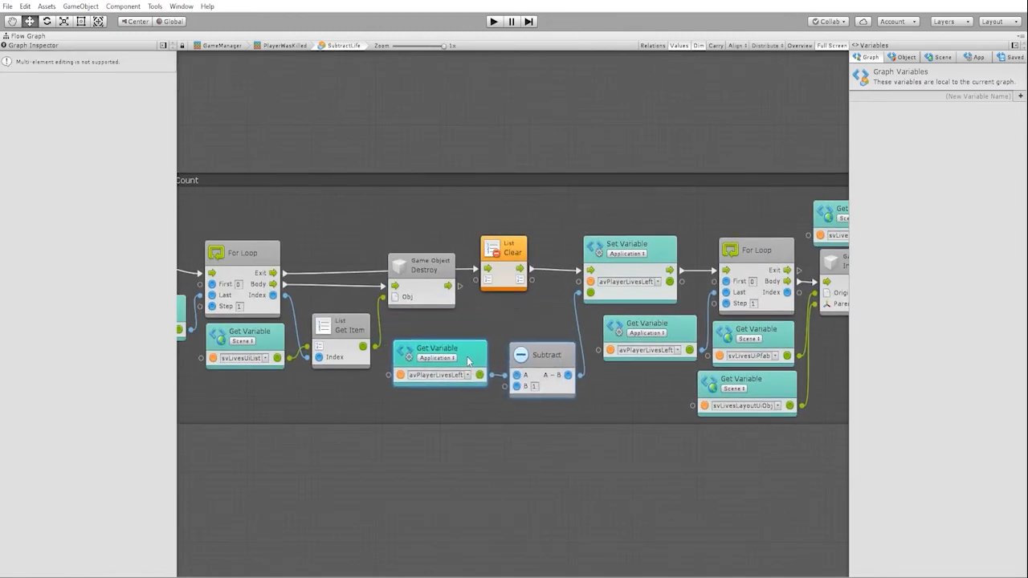
{"action": "left_click", "coordinate": [272, 341]}
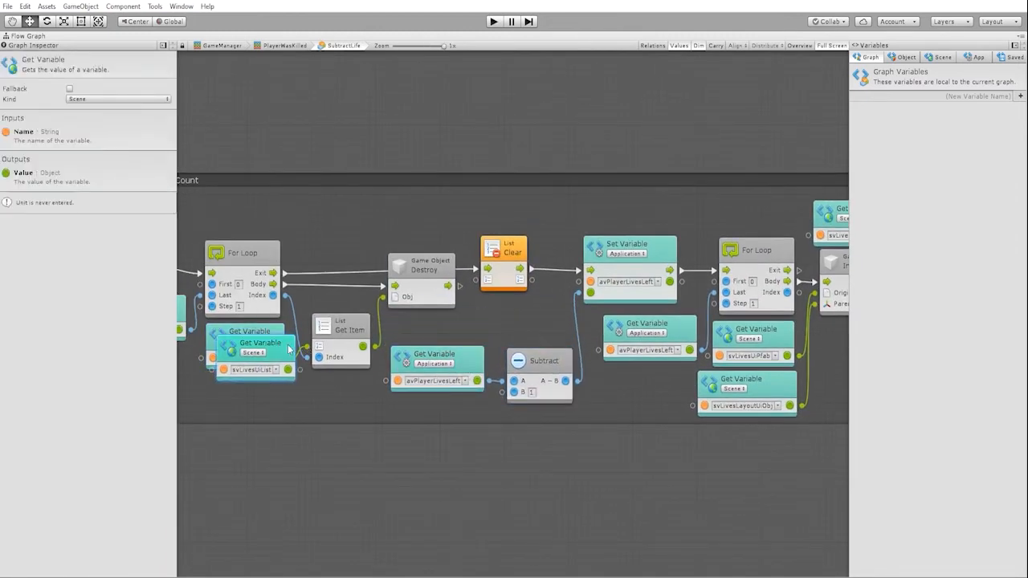
{"action": "key", "text": "ctrl+d"}
{"action": "mouse_move", "coordinate": [265, 353]}
{"action": "left_mouse_down"}
{"action": "mouse_move", "coordinate": [450, 325]}
{"action": "mouse_move", "coordinate": [487, 279]}
{"action": "left_mouse_up"}
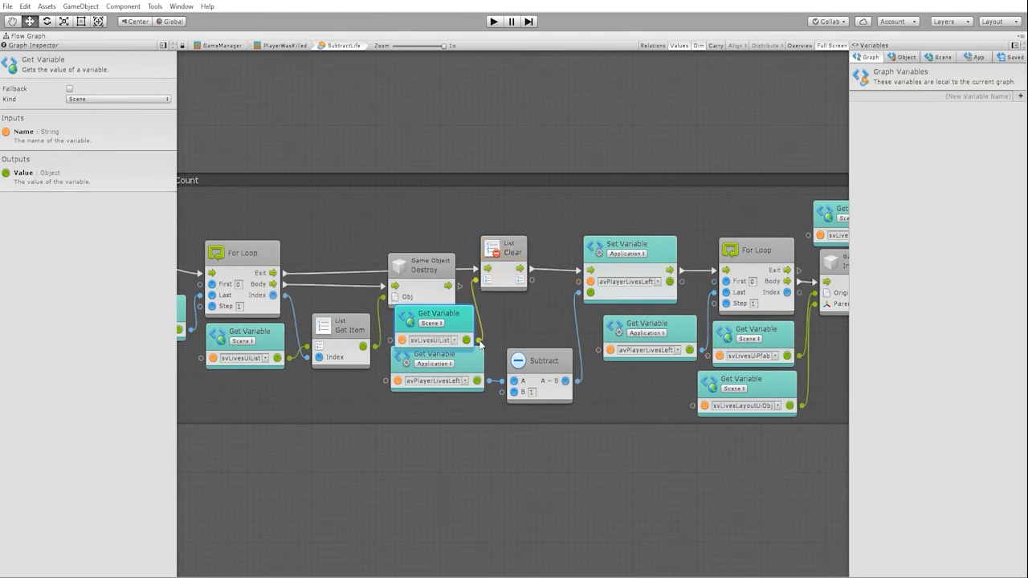
{"action": "left_click", "coordinate": [479, 355]}
{"action": "left_click", "coordinate": [528, 363], "text": "shift"}
{"action": "left_click_drag", "start_coordinate": [536, 363], "coordinate": [536, 378]}
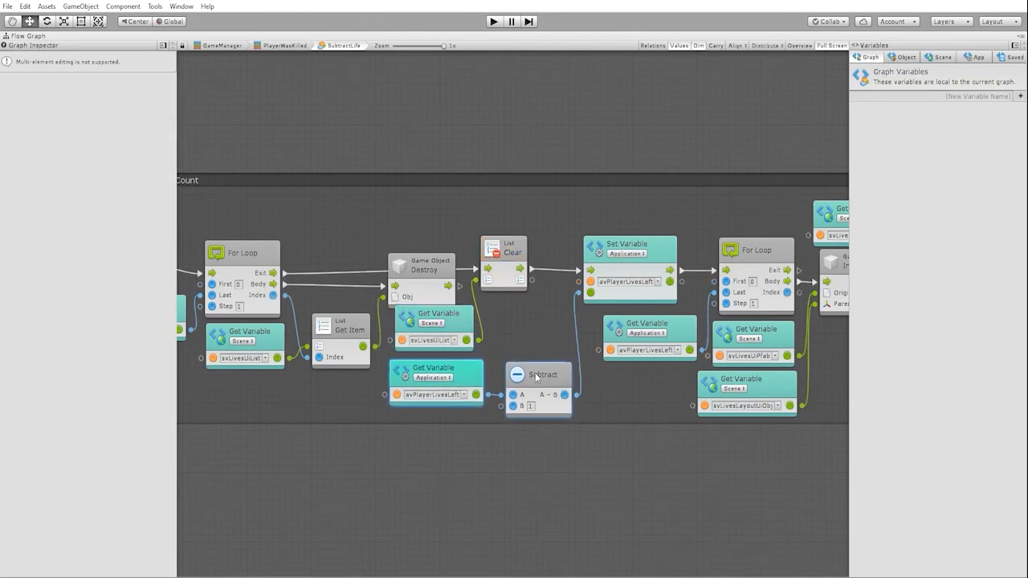
{"action": "left_click", "coordinate": [468, 321]}
{"action": "left_click_drag", "start_coordinate": [468, 321], "coordinate": [467, 325]}
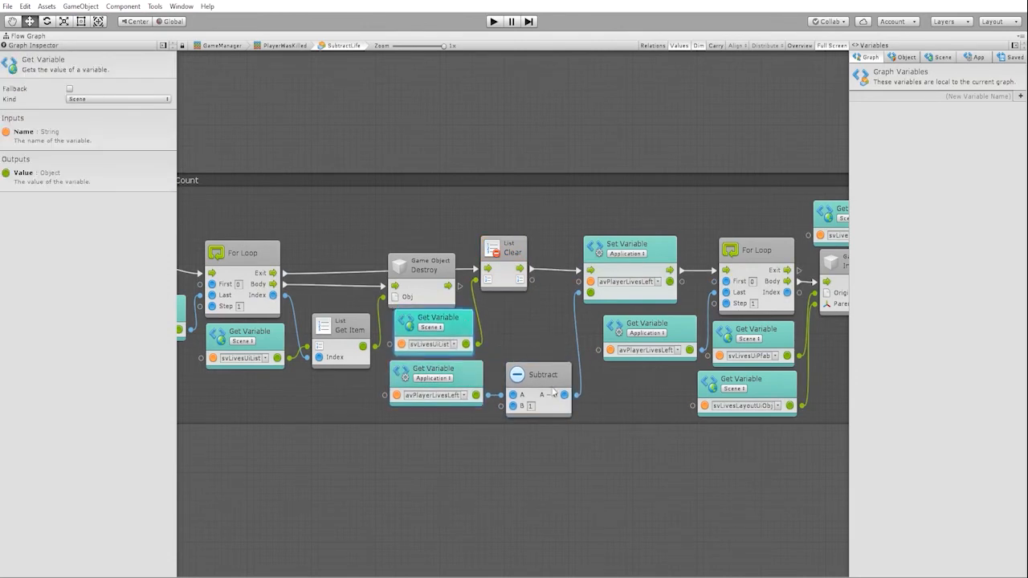
{"action": "left_click", "coordinate": [624, 407]}
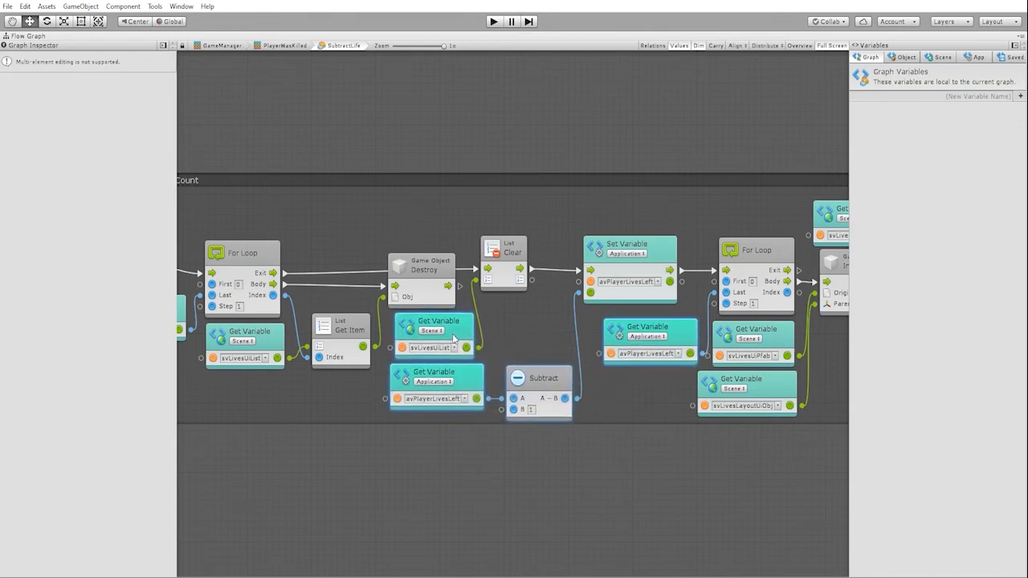
{"action": "left_click", "coordinate": [662, 336]}
{"action": "left_click", "coordinate": [661, 400]}
{"action": "left_click", "coordinate": [631, 465]}
{"action": "scroll", "coordinate": [359, 225], "scroll_direction": "down", "scroll_amount": 5}
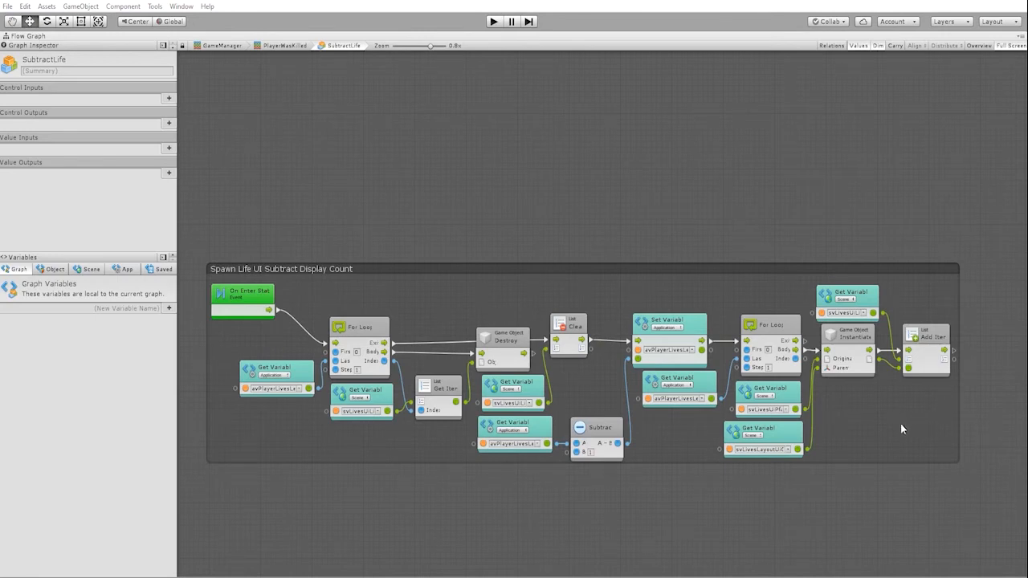
{"action": "scroll", "coordinate": [900, 423], "scroll_direction": "up", "scroll_amount": 2}
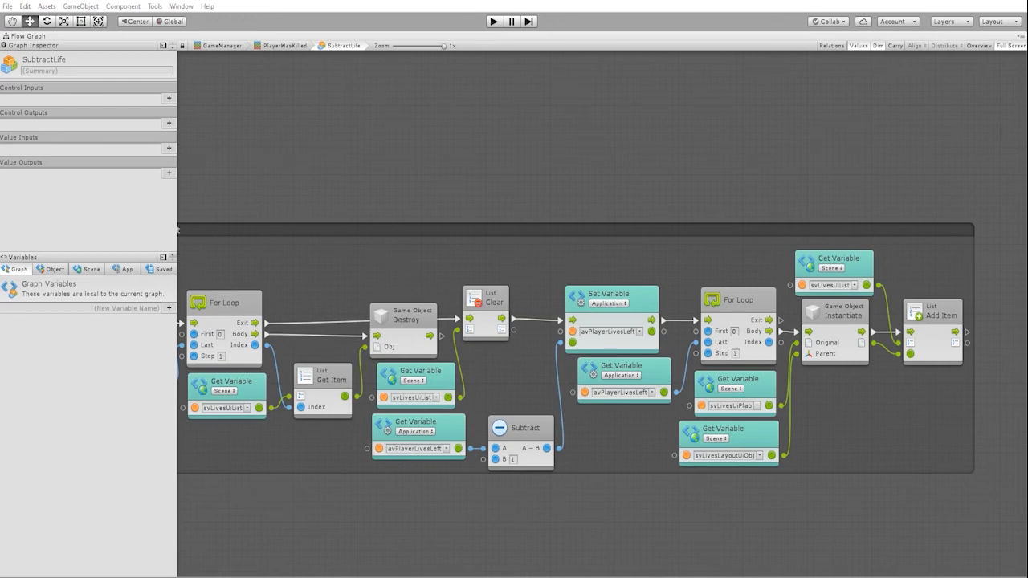
{"action": "left_click", "coordinate": [493, 22]}
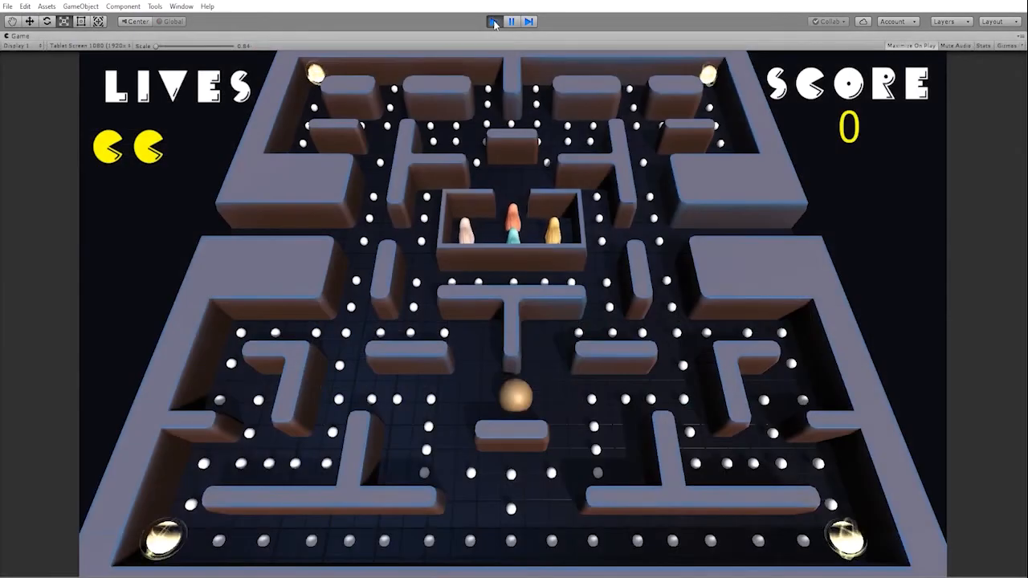
{"action": "key", "text": "Right"}
{"action": "key", "text": "Up"}
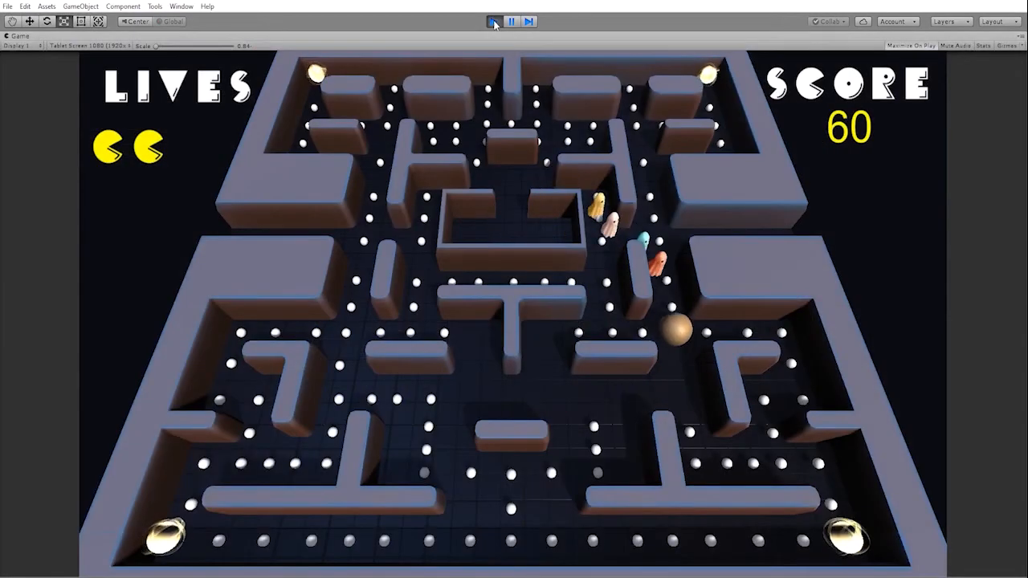
{"action": "key", "text": "Down"}
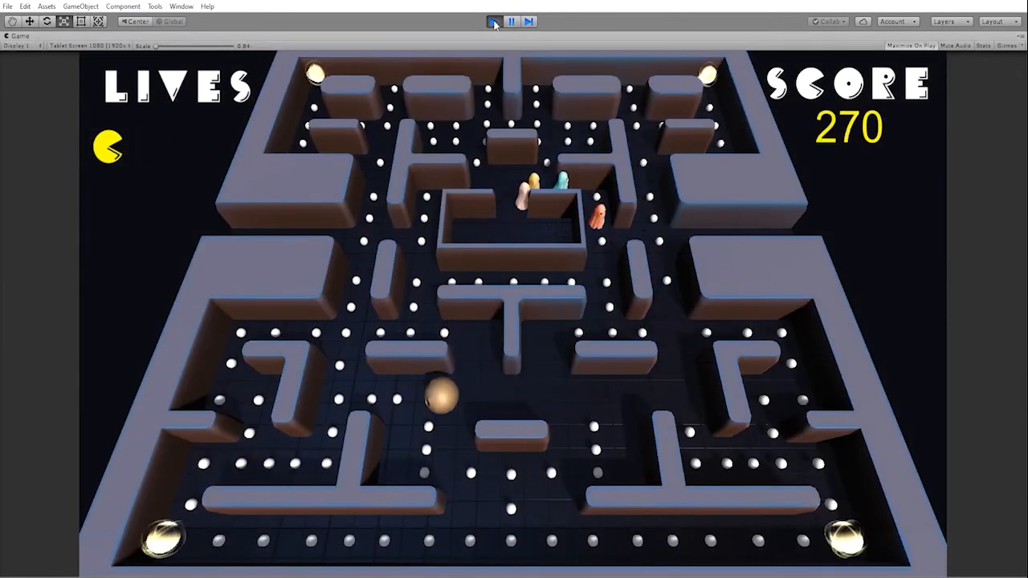
{"action": "key", "text": "Right"}
{"action": "key", "text": "Down"}
{"action": "key", "text": "Right"}
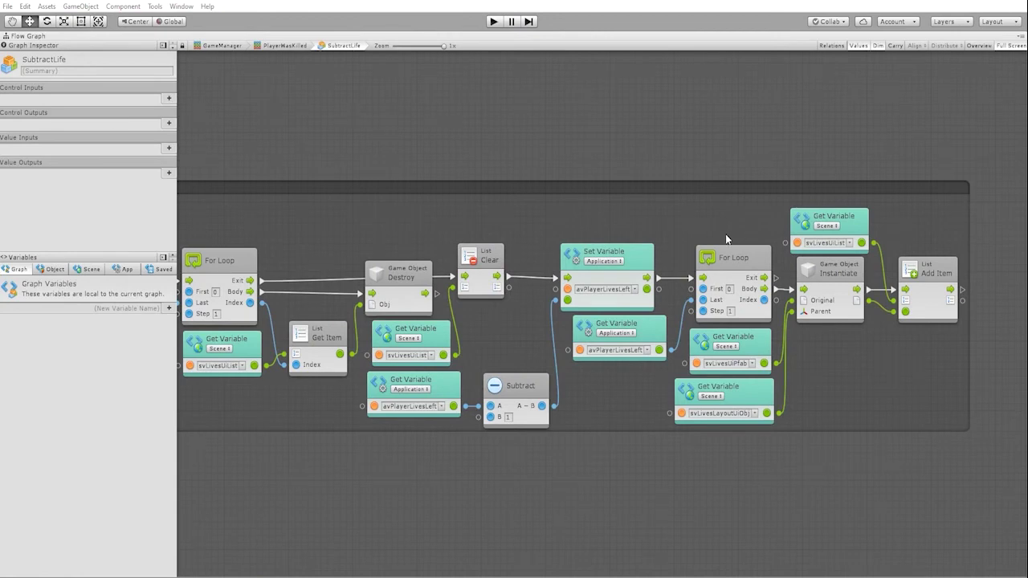
- Widen the group, shift the respawn loop nodes right and start a new unit from Set Variable's output
{"action": "mouse_move", "coordinate": [724, 233]}
{"action": "middle_mouse_down"}
{"action": "mouse_move", "coordinate": [625, 298]}
{"action": "mouse_move", "coordinate": [554, 290]}
{"action": "middle_mouse_up"}
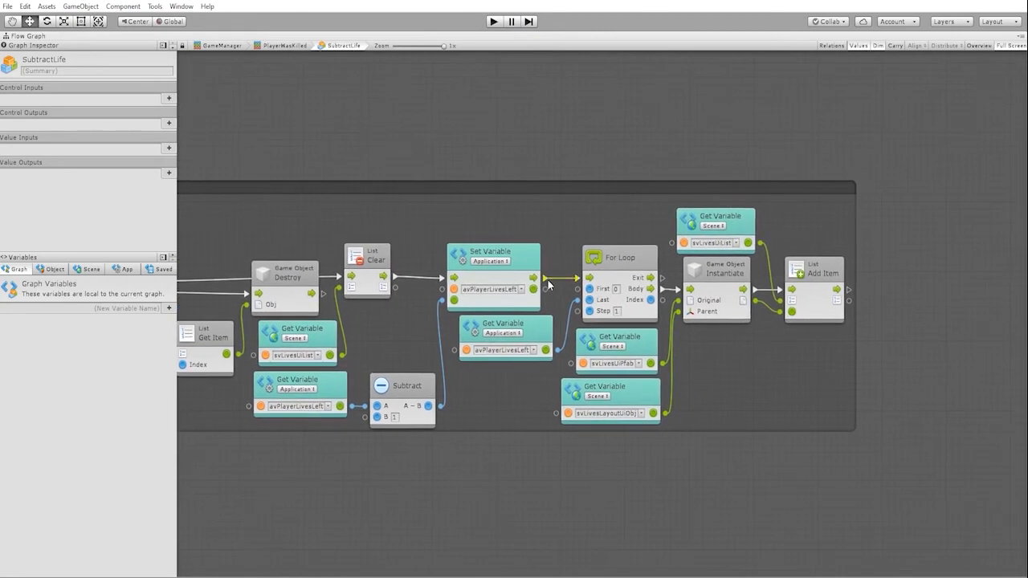
{"action": "left_click_drag", "start_coordinate": [854, 406], "coordinate": [1009, 405]}
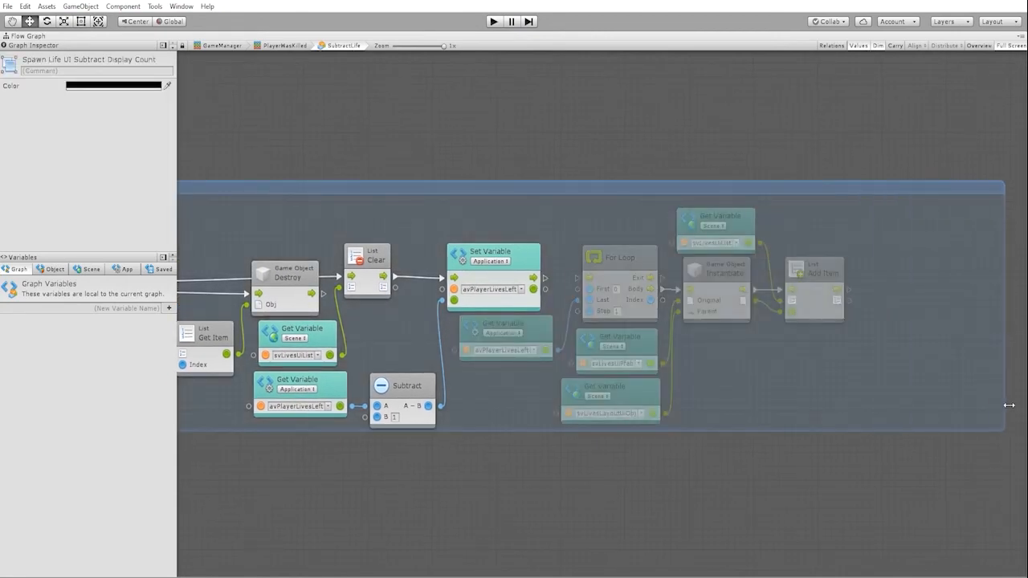
{"action": "left_click_drag", "start_coordinate": [891, 231], "coordinate": [554, 406]}
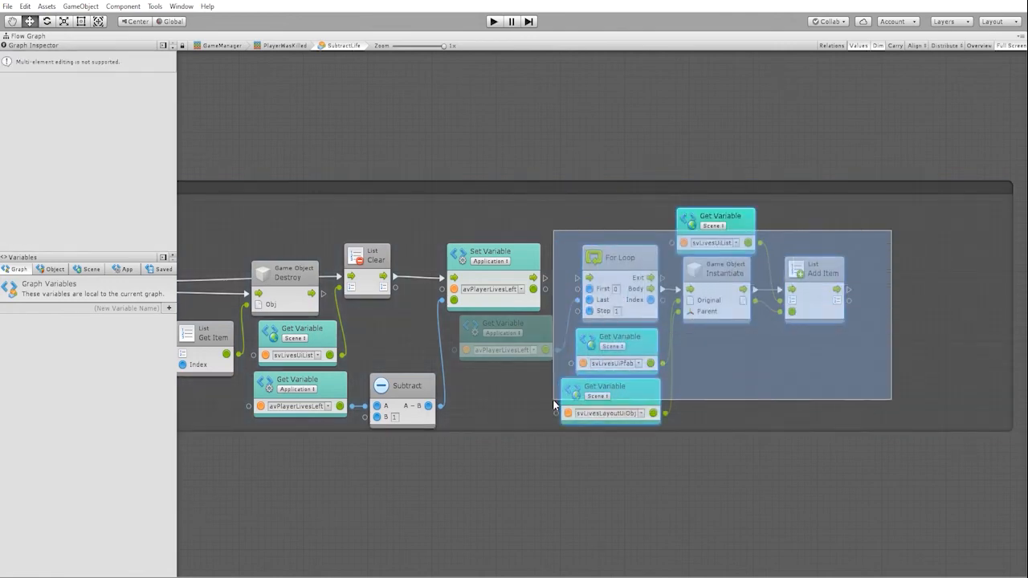
{"action": "left_click_drag", "start_coordinate": [544, 337], "coordinate": [690, 332]}
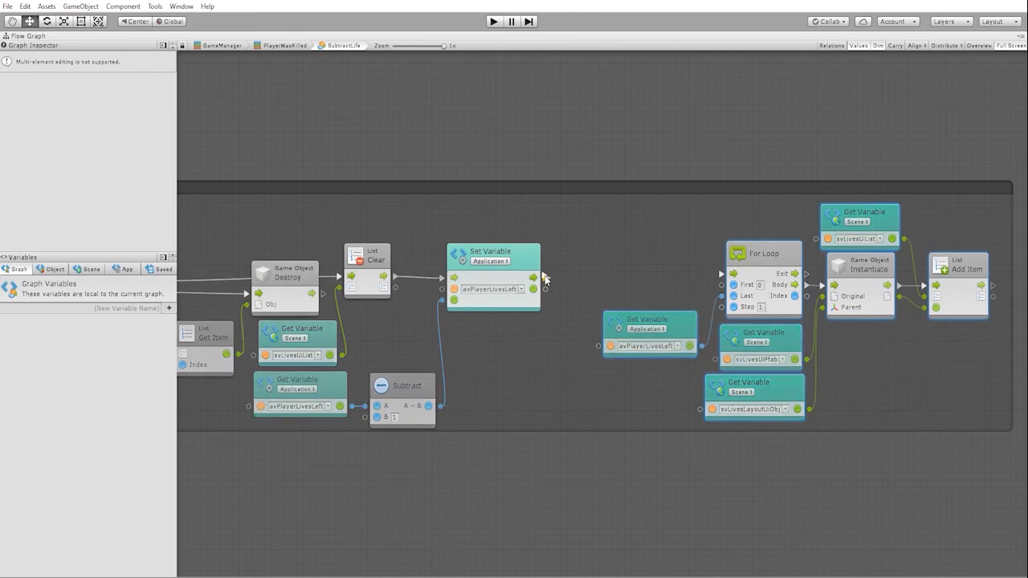
{"action": "left_click_drag", "start_coordinate": [544, 276], "coordinate": [586, 257]}
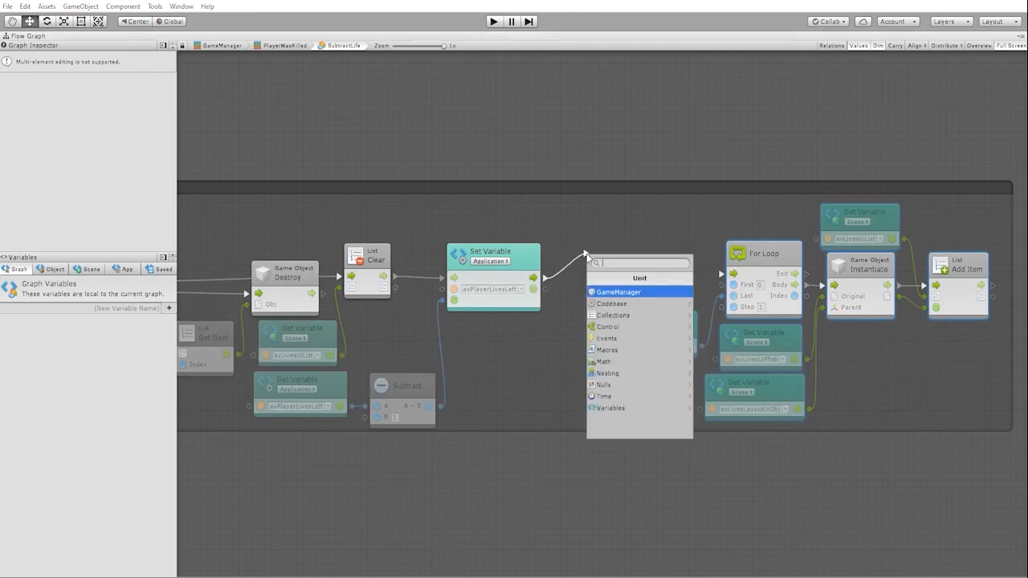
{"action": "type", "text": "branch"}
- Add a Branch after Set Variable and a Greater comparison on a duplicated avPlayerLivesLeft getter
{"action": "key", "text": "Return"}
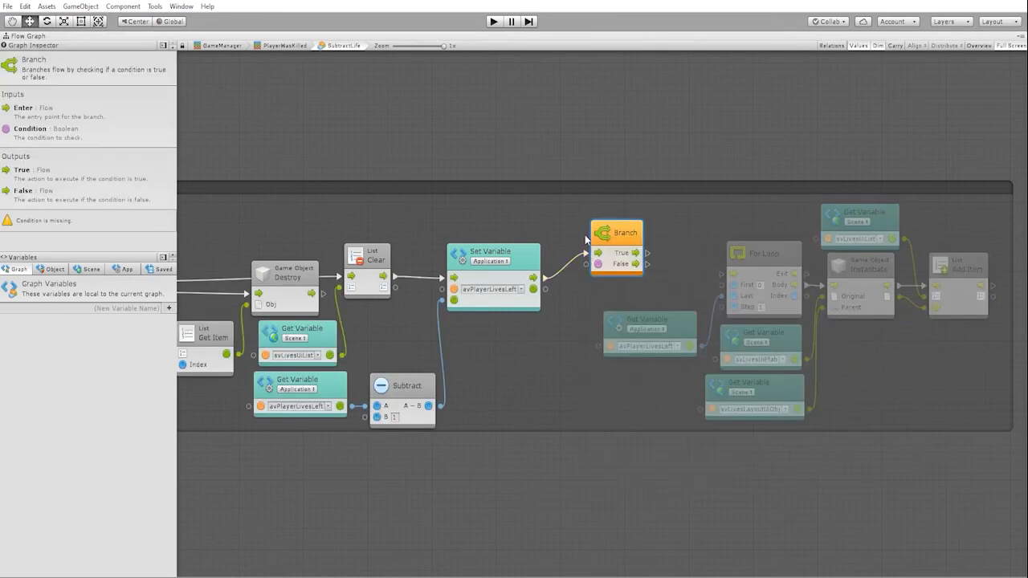
{"action": "left_click", "coordinate": [336, 392]}
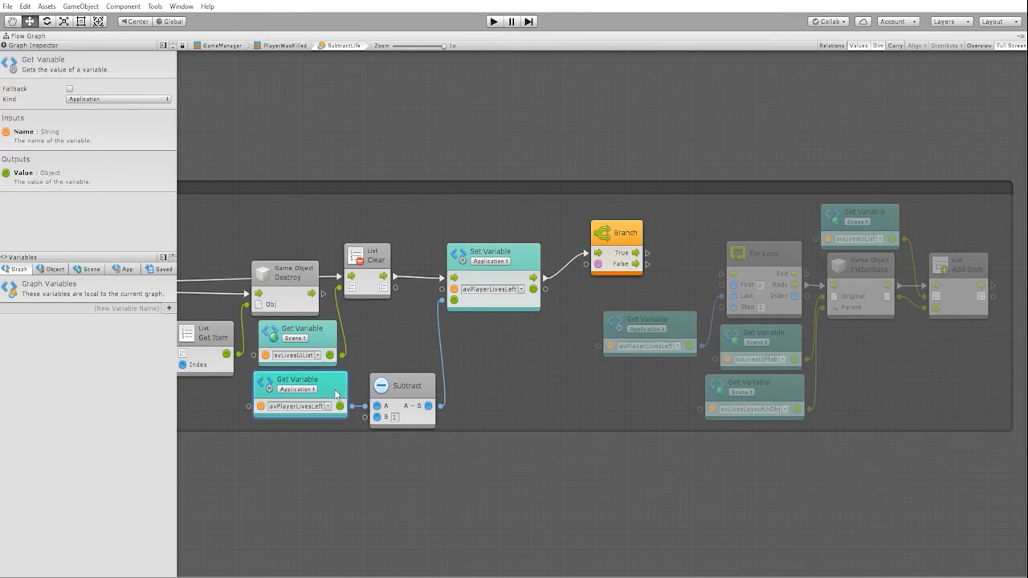
{"action": "key", "text": "ctrl+d"}
{"action": "mouse_move", "coordinate": [353, 390]}
{"action": "left_mouse_down"}
{"action": "mouse_move", "coordinate": [532, 338]}
{"action": "mouse_move", "coordinate": [559, 341]}
{"action": "left_mouse_up"}
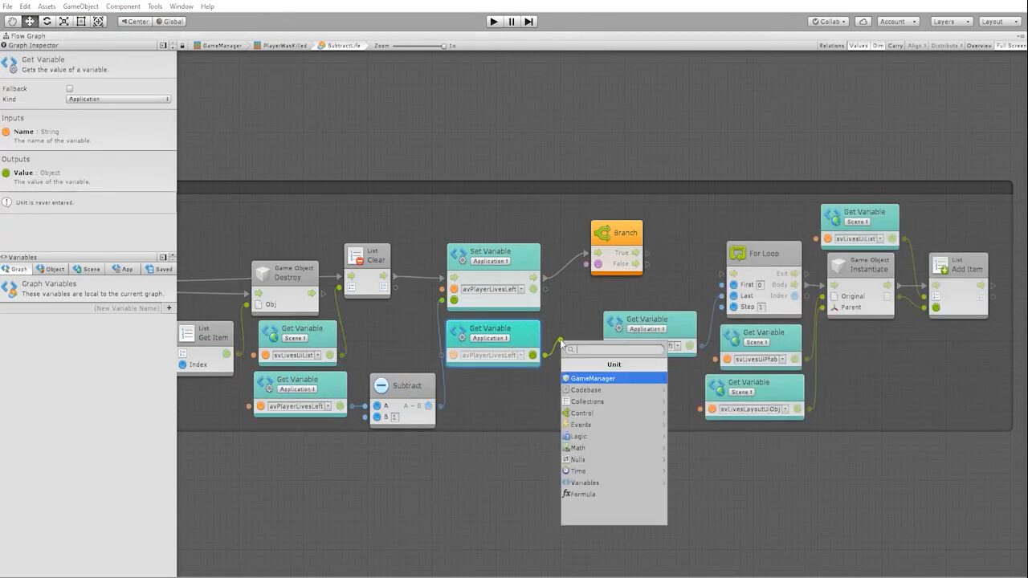
{"action": "type", "text": "great"}
{"action": "key", "text": "Return"}
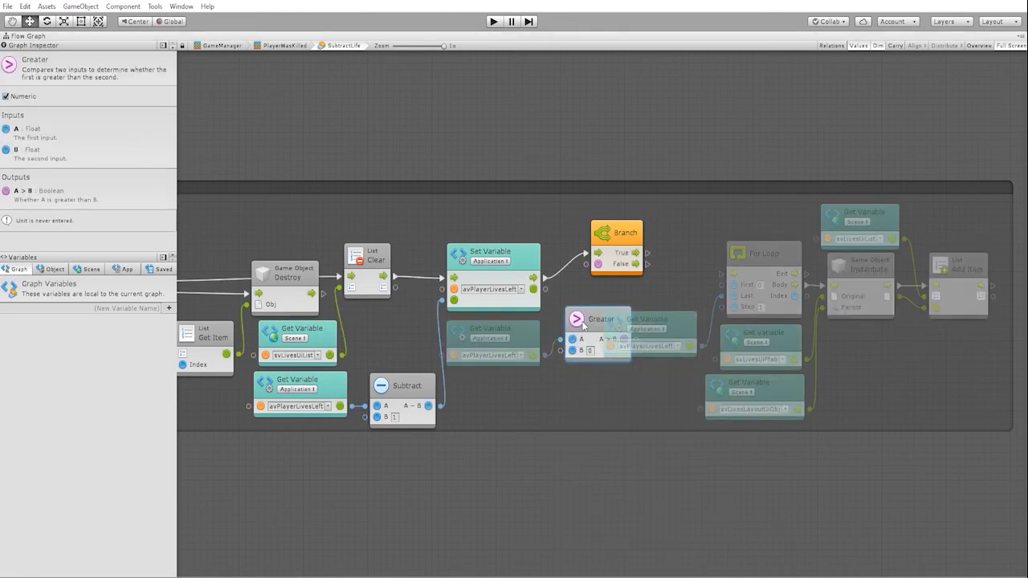
{"action": "left_click_drag", "start_coordinate": [494, 329], "coordinate": [489, 367]}
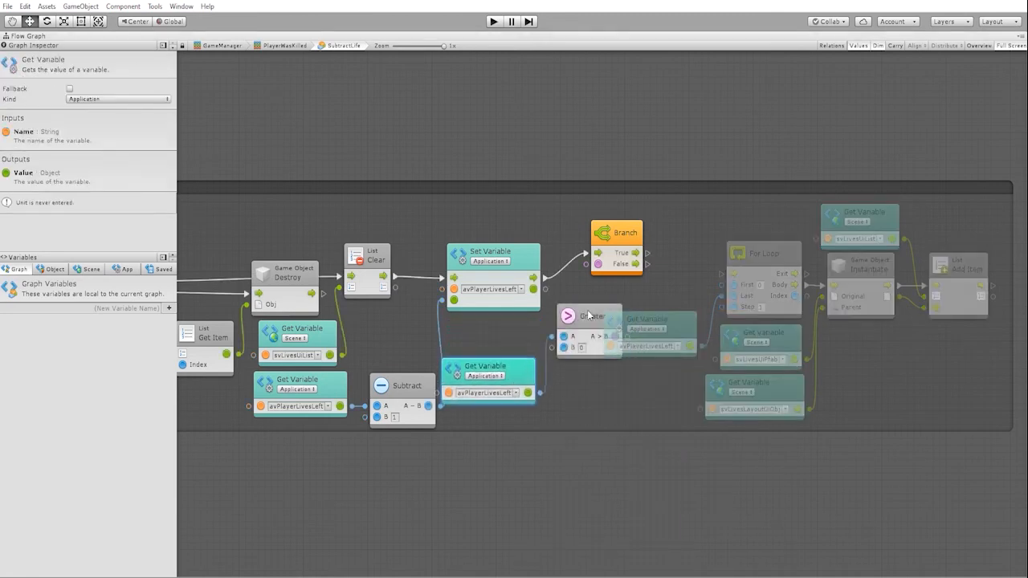
{"action": "left_click_drag", "start_coordinate": [591, 319], "coordinate": [562, 319]}
- Feed Greater (lives > 0) into the Branch condition and connect True to the respawn For Loop
{"action": "middle_click_drag", "start_coordinate": [692, 319], "coordinate": [629, 337]}
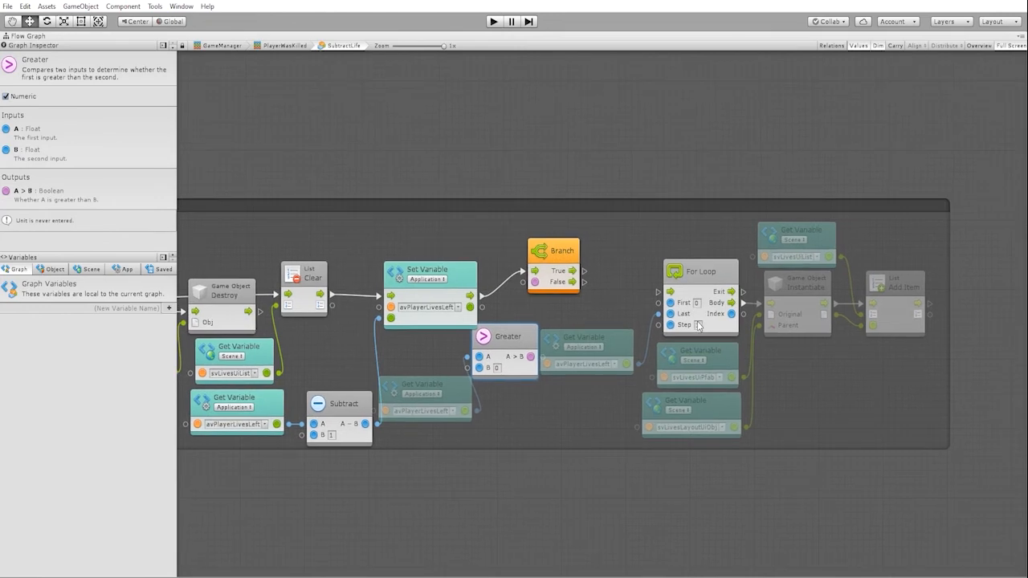
{"action": "left_click_drag", "start_coordinate": [922, 240], "coordinate": [658, 438]}
{"action": "left_click_drag", "start_coordinate": [611, 369], "coordinate": [634, 372]}
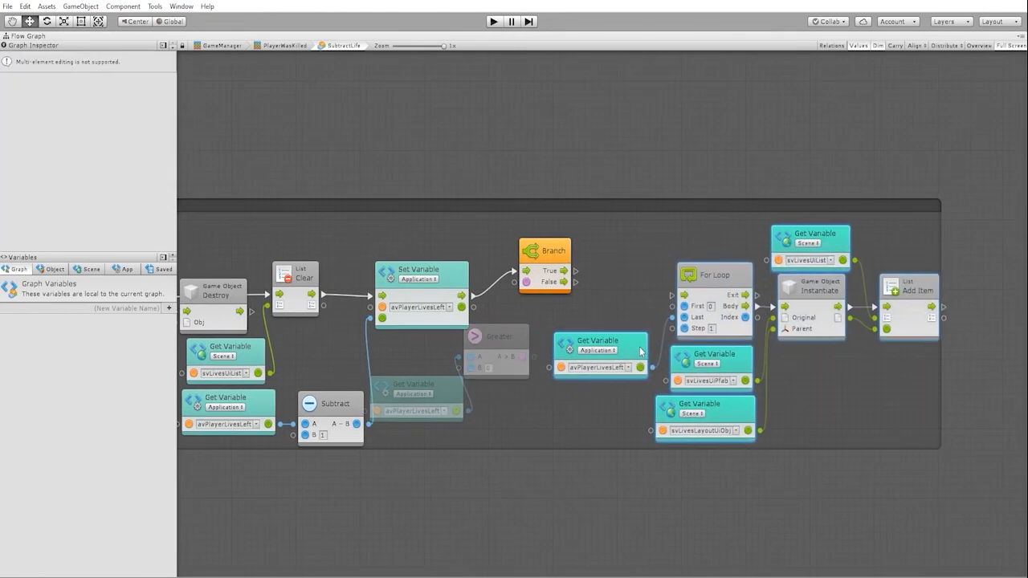
{"action": "mouse_move", "coordinate": [521, 356]}
{"action": "left_mouse_down"}
{"action": "mouse_move", "coordinate": [523, 281]}
{"action": "mouse_move", "coordinate": [565, 274]}
{"action": "left_mouse_up"}
{"action": "left_click_drag", "start_coordinate": [414, 384], "coordinate": [416, 404]}
{"action": "left_click_drag", "start_coordinate": [499, 336], "coordinate": [496, 347]}
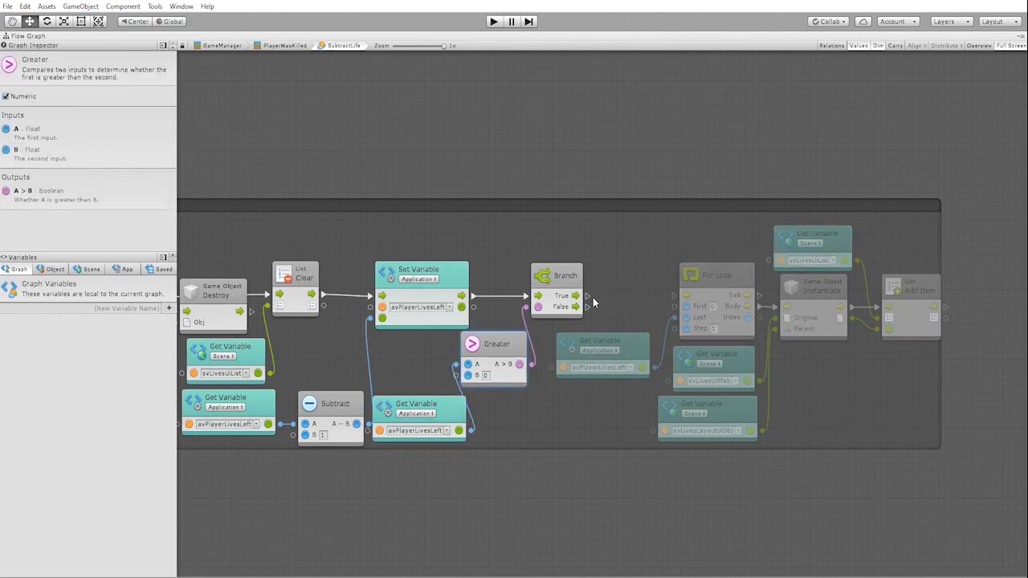
{"action": "left_click_drag", "start_coordinate": [586, 296], "coordinate": [634, 298]}
{"action": "left_click", "coordinate": [675, 299]}
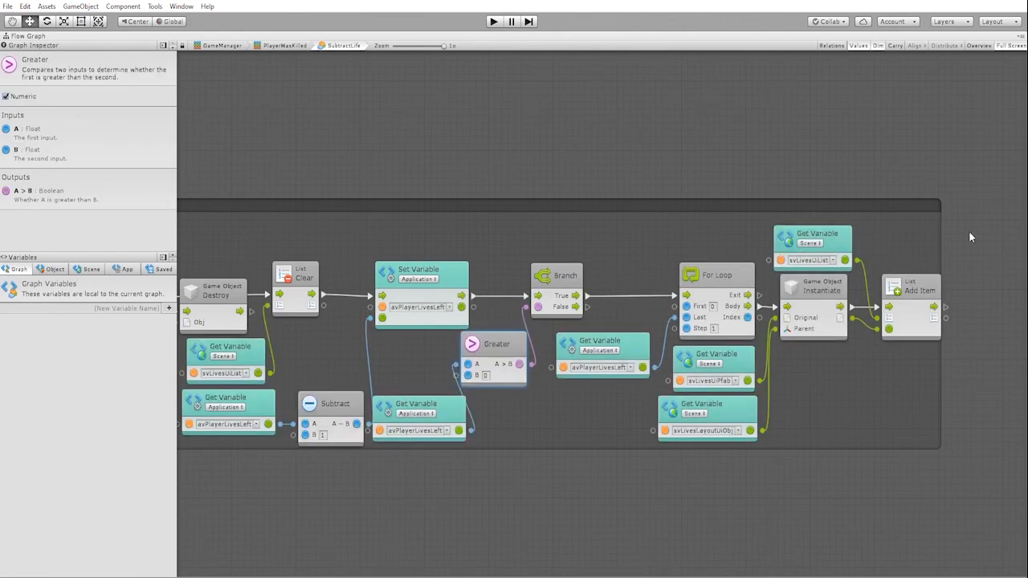
{"action": "left_click_drag", "start_coordinate": [919, 229], "coordinate": [619, 417]}
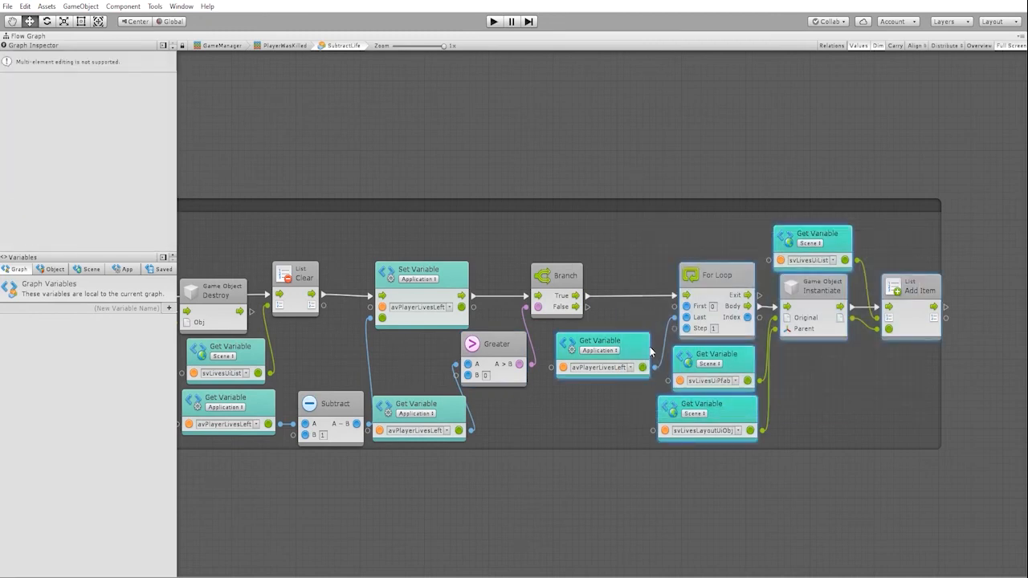
{"action": "left_click_drag", "start_coordinate": [642, 353], "coordinate": [633, 351]}
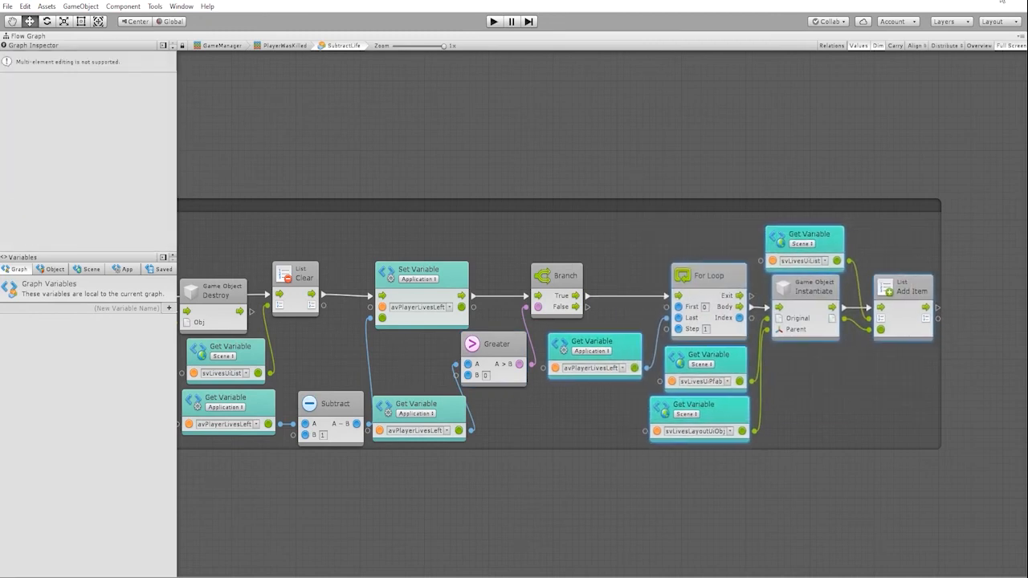
{"action": "left_click", "coordinate": [806, 162]}
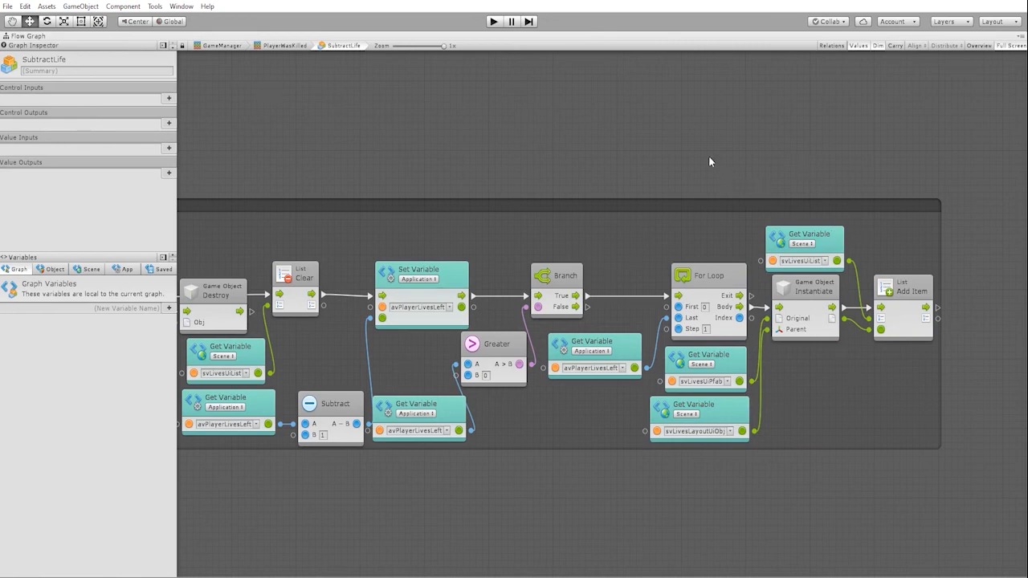
- Restore the multi-panel editor layout and playtest the lives logic until Game Over shows score 690
{"action": "key", "text": "shift+space"}
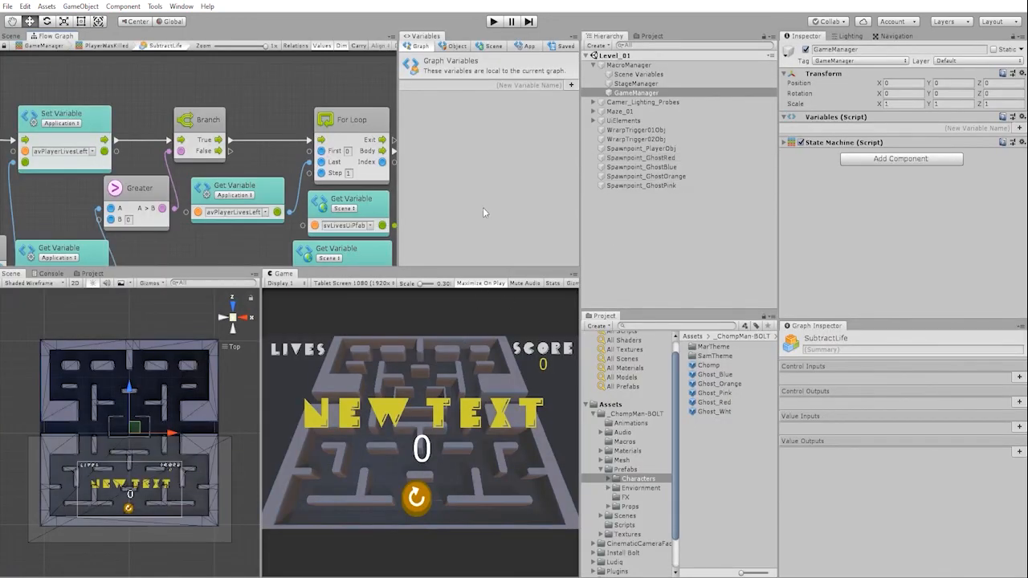
{"action": "left_click", "coordinate": [493, 21]}
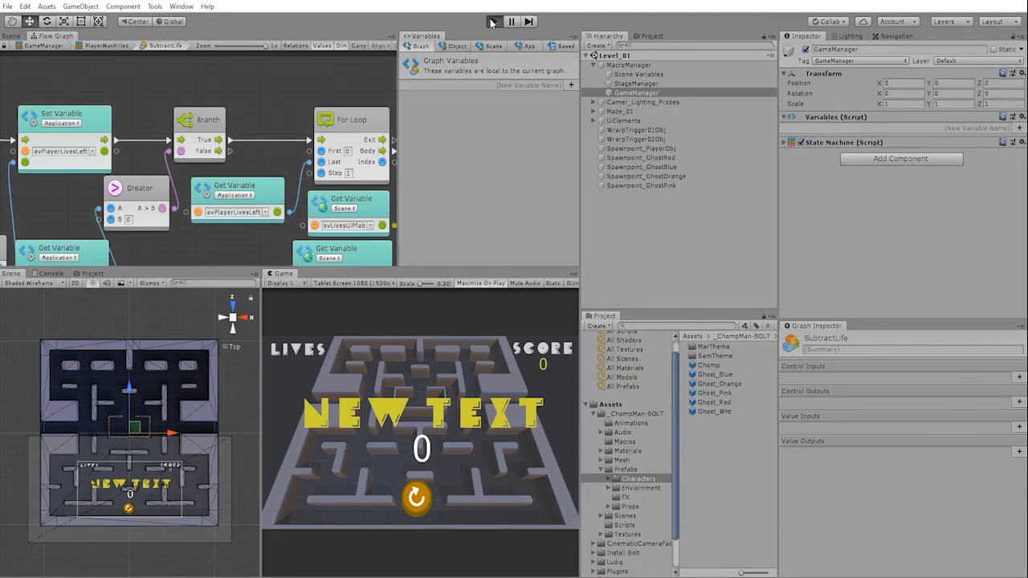